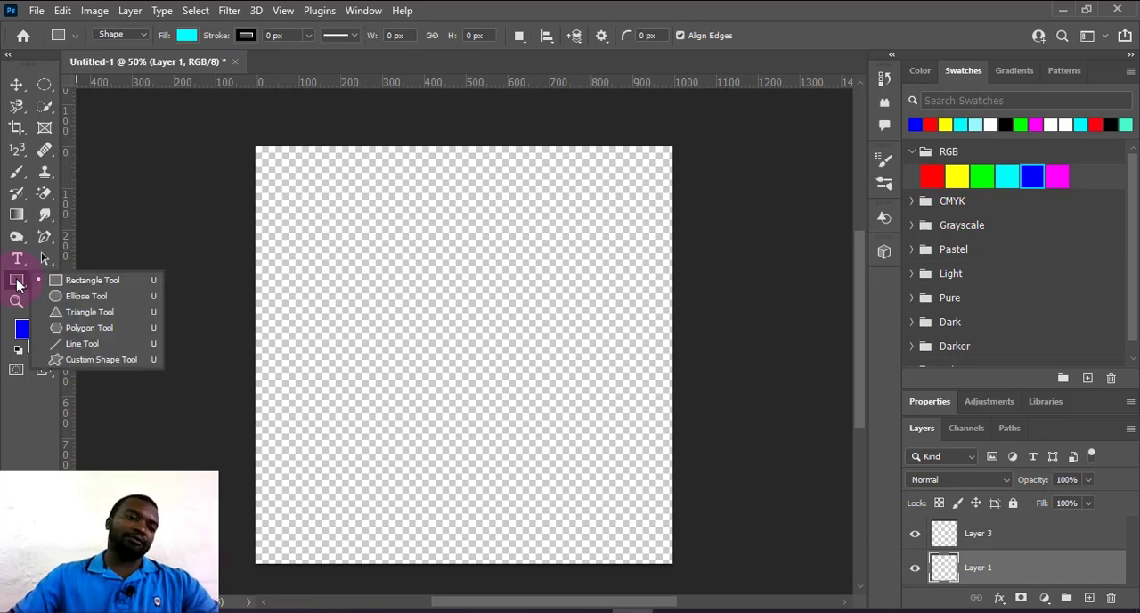
Draw a cyan rectangle about 553 by 306 px in the upper part of the canvas.
click(84, 282)
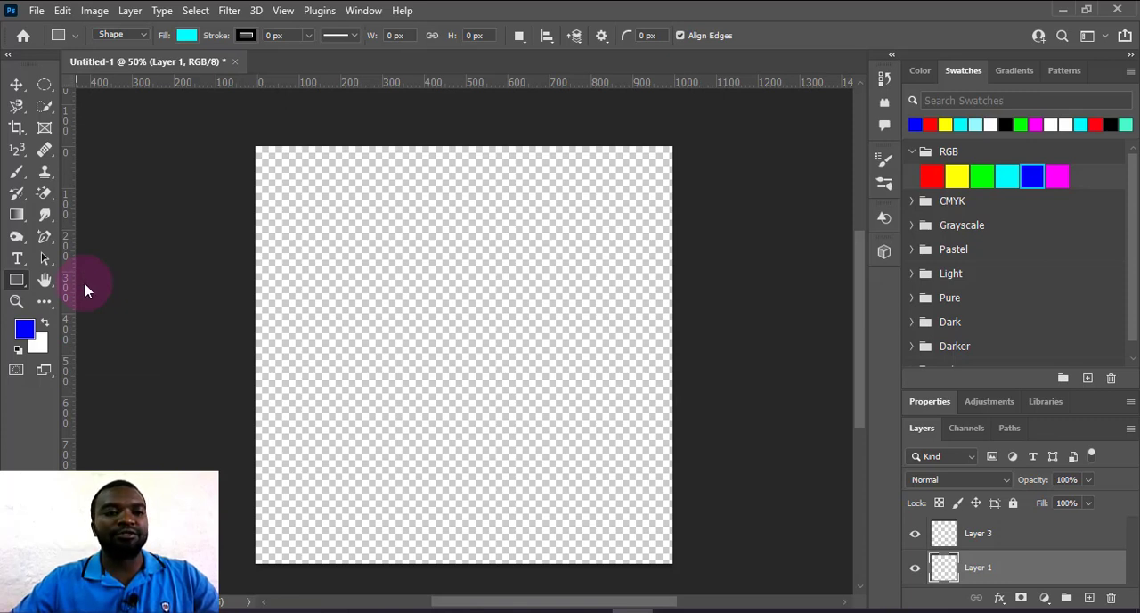
click(188, 40)
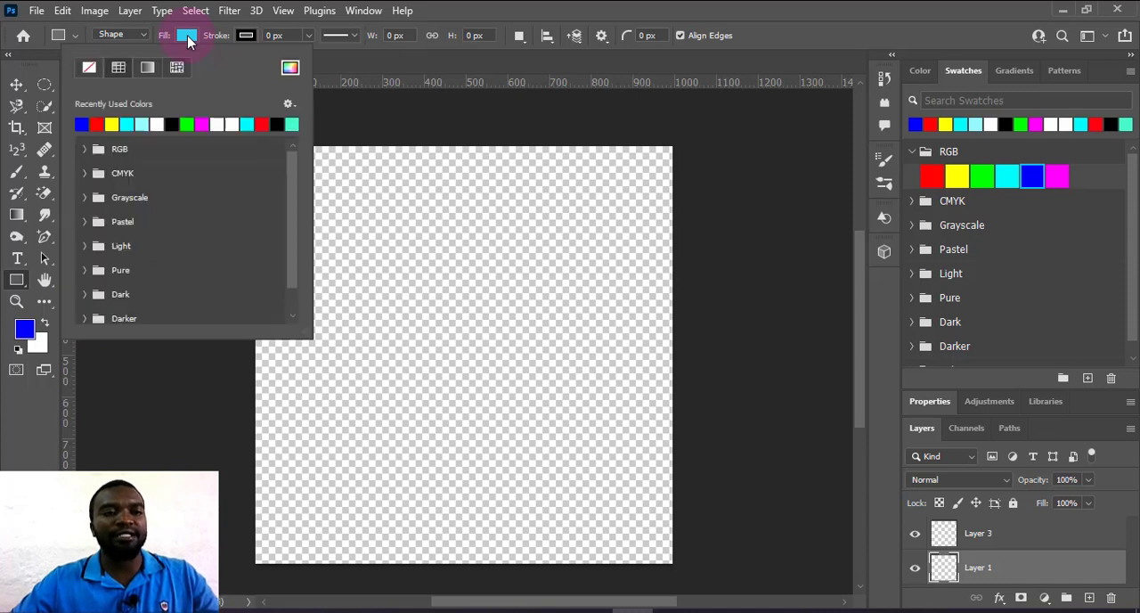
drag(383, 180, 613, 307)
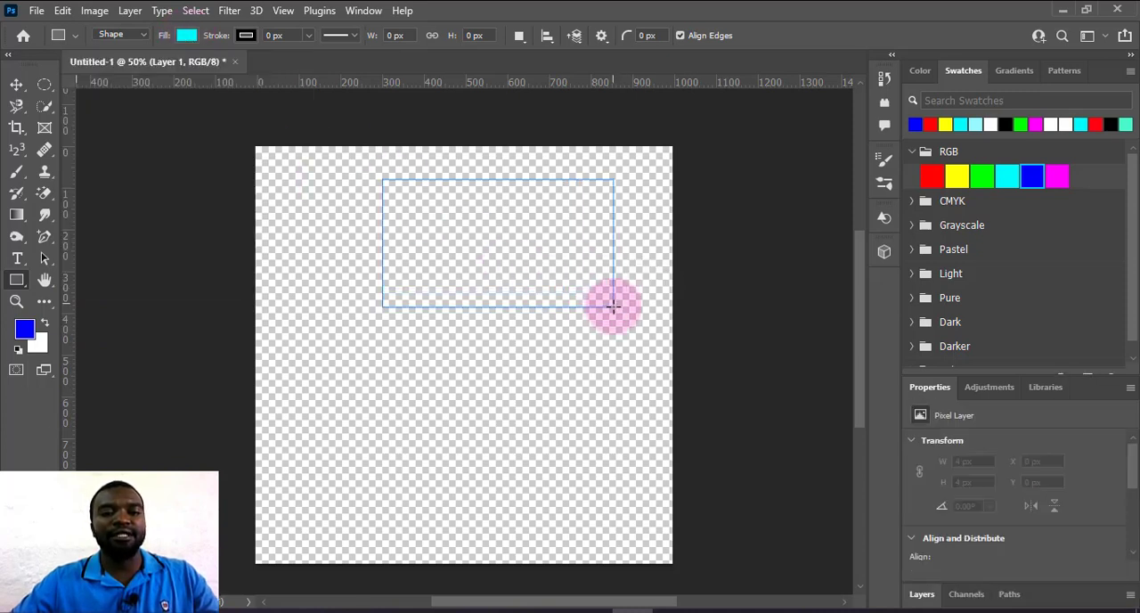
Add a new empty layer above Layer 3.
click(922, 595)
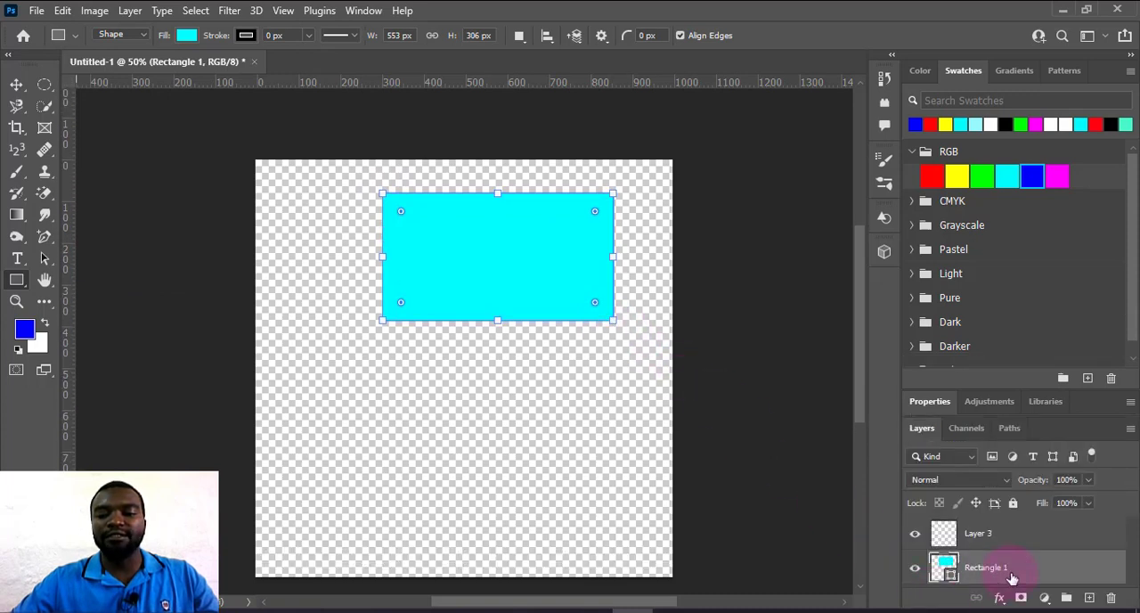
click(1009, 533)
click(1088, 599)
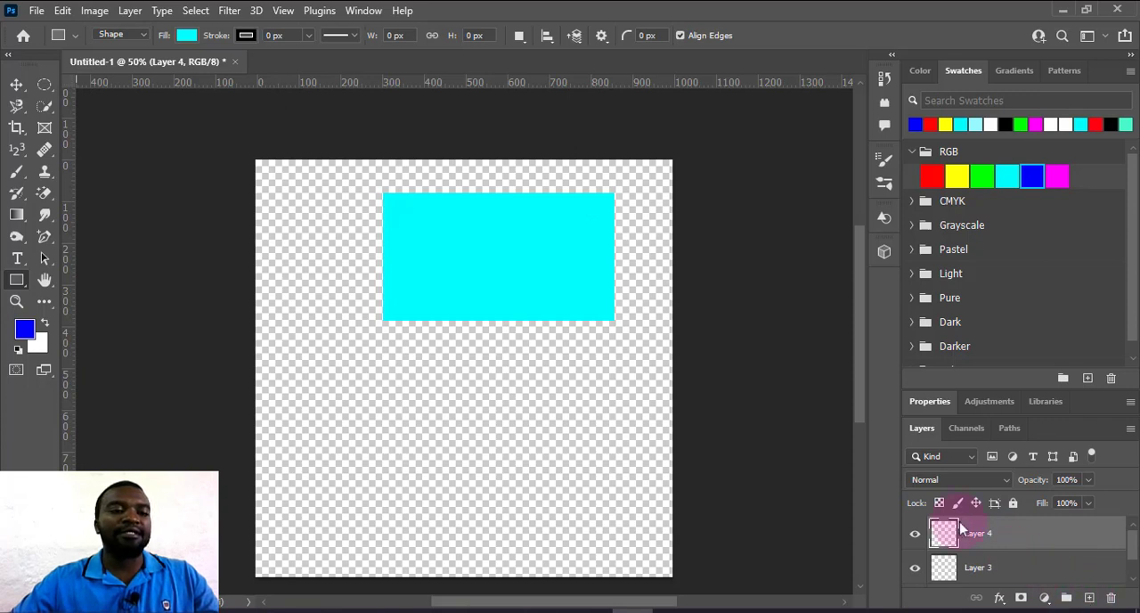
Set the shape fill to RGB red and draw a rectangle about 535 by 296 px below the cyan one.
click(187, 36)
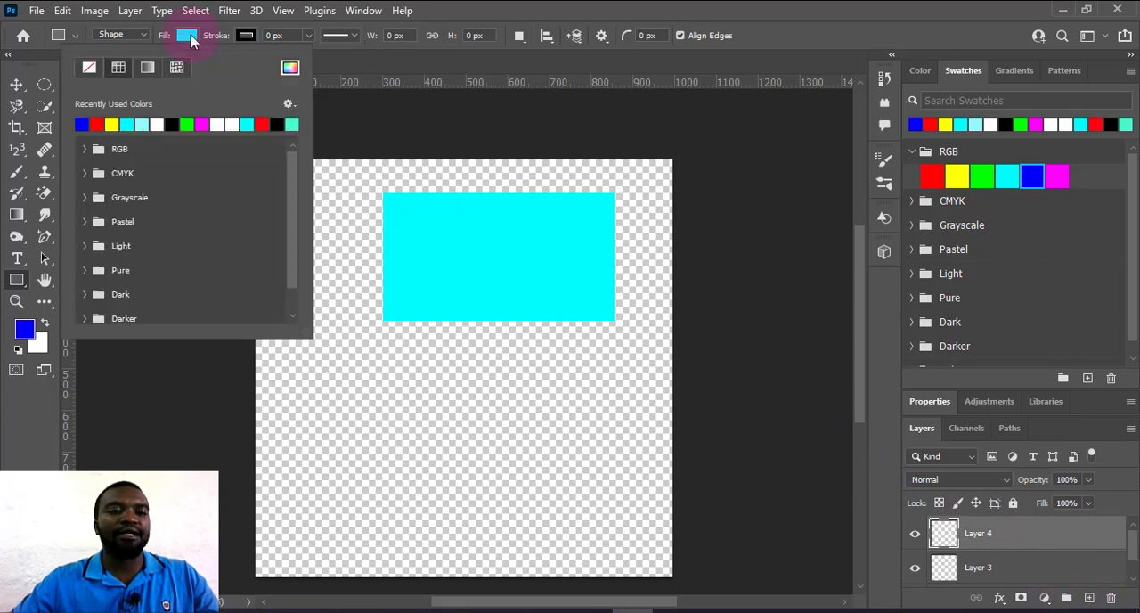
click(187, 35)
click(186, 35)
click(85, 150)
click(99, 168)
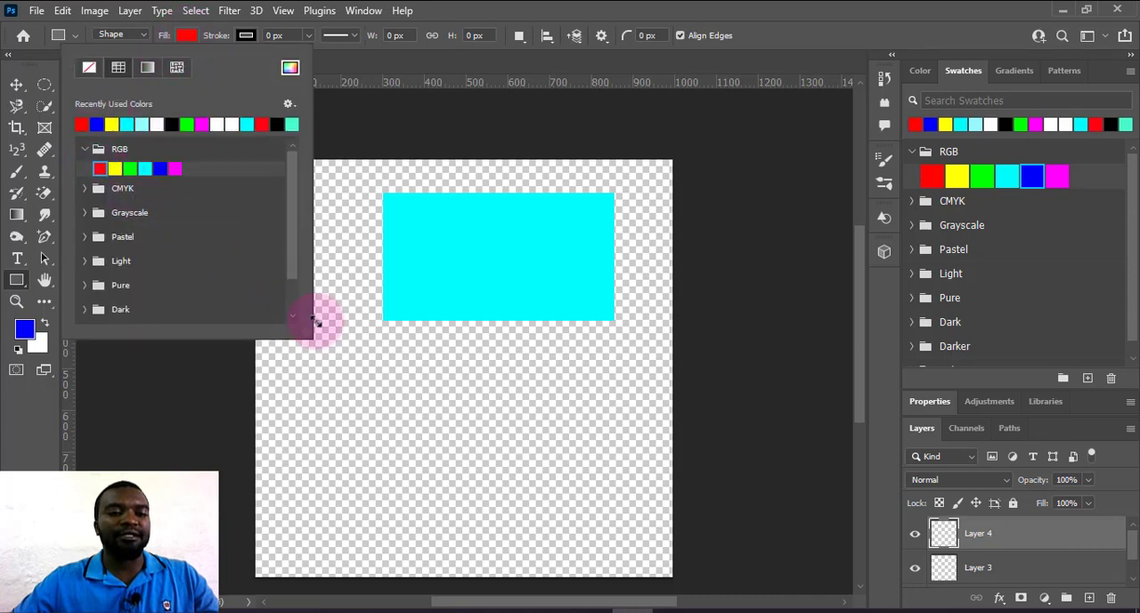
click(425, 411)
drag(393, 376, 617, 499)
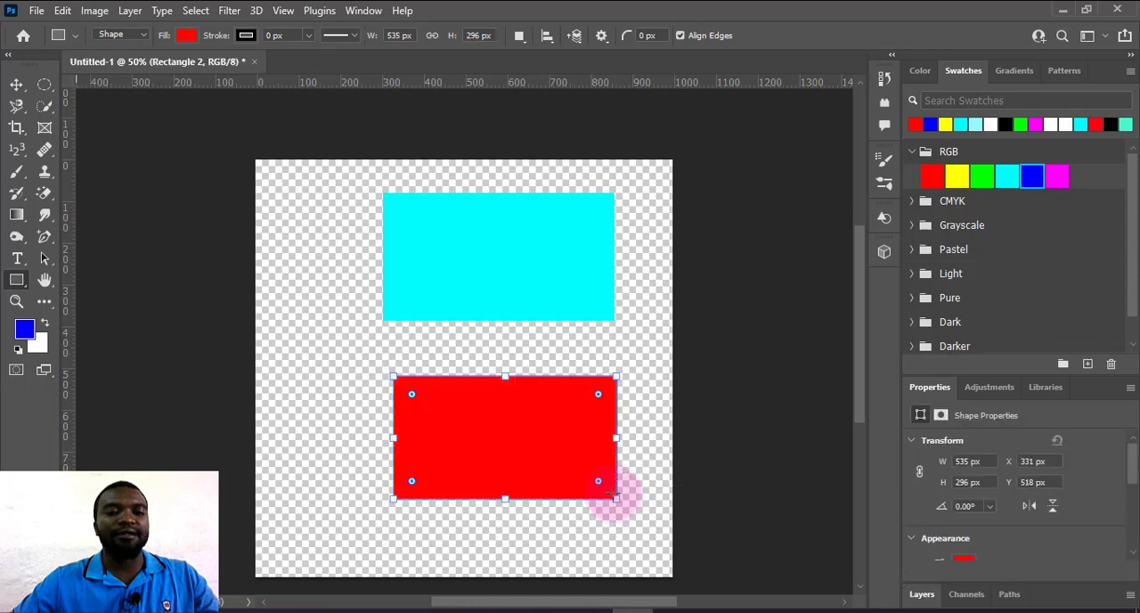
Increase the red rectangle's stroke width to about 32 px.
click(351, 40)
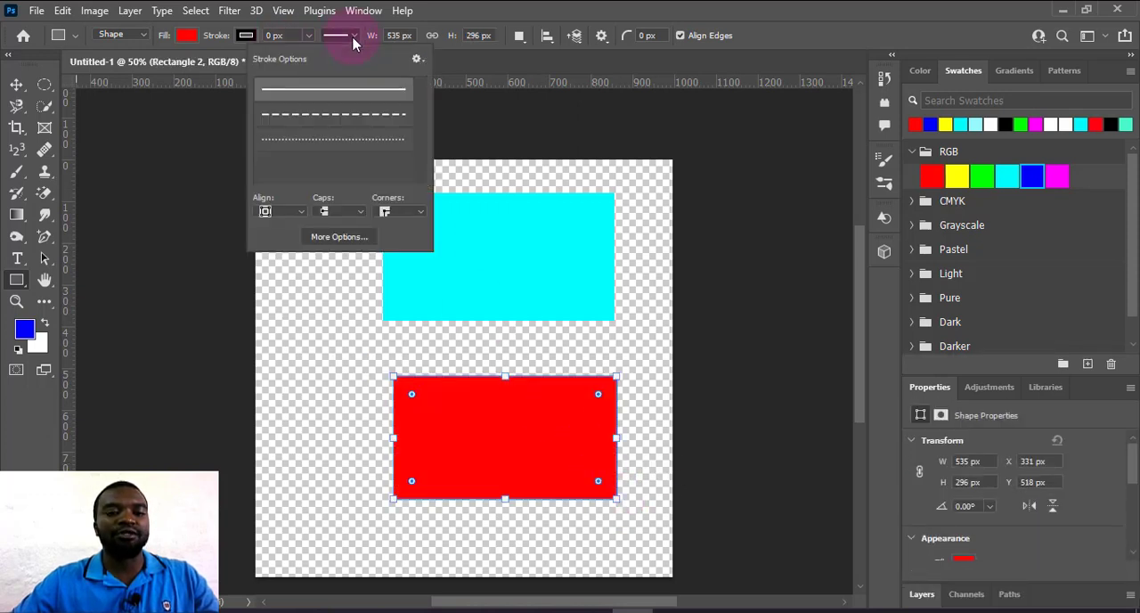
click(312, 39)
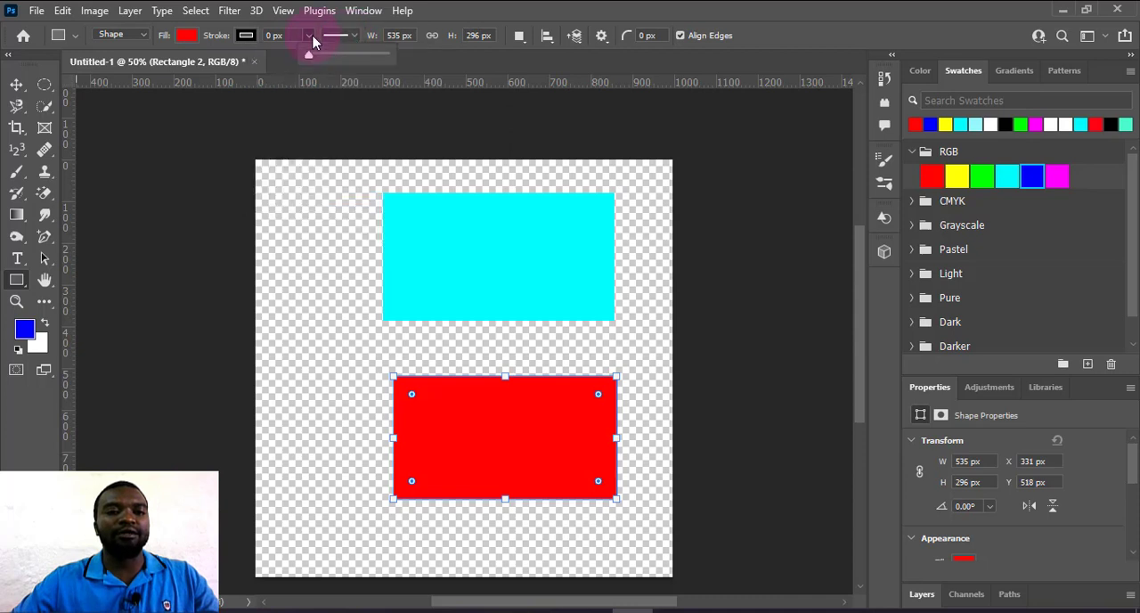
drag(312, 58, 330, 68)
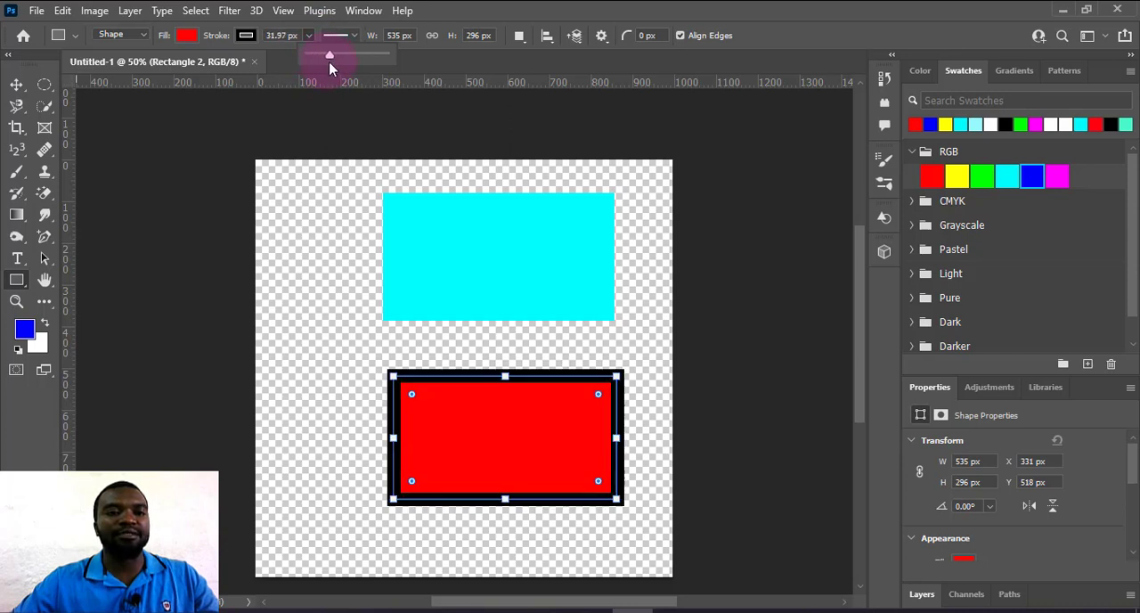
Try blue, light cyan and magenta as the red rectangle's stroke color, settling on green.
click(247, 37)
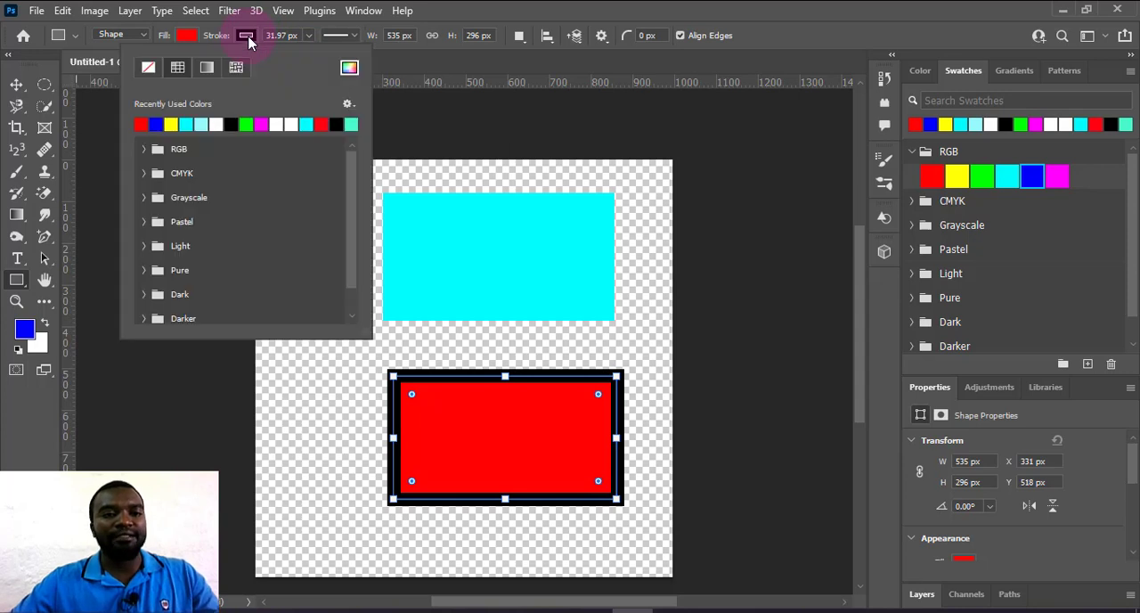
click(247, 37)
click(246, 36)
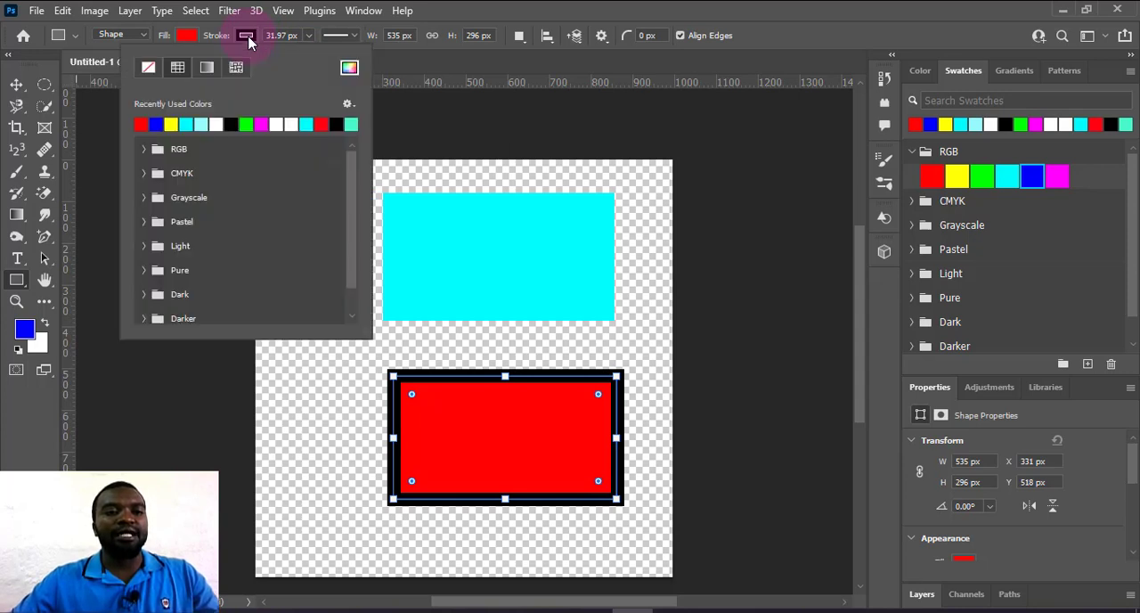
click(156, 123)
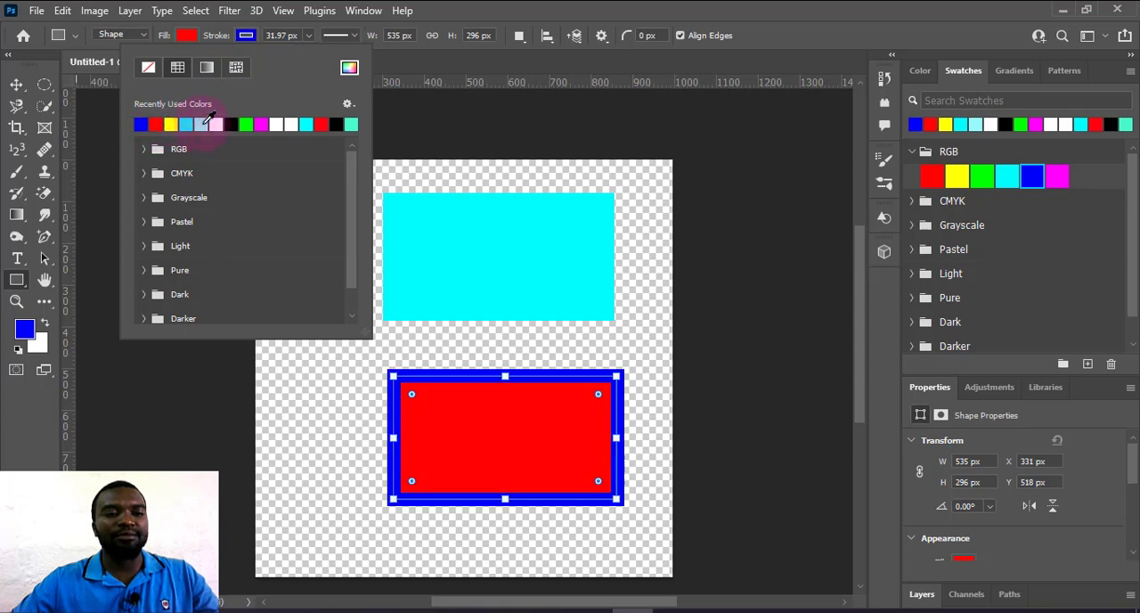
click(203, 122)
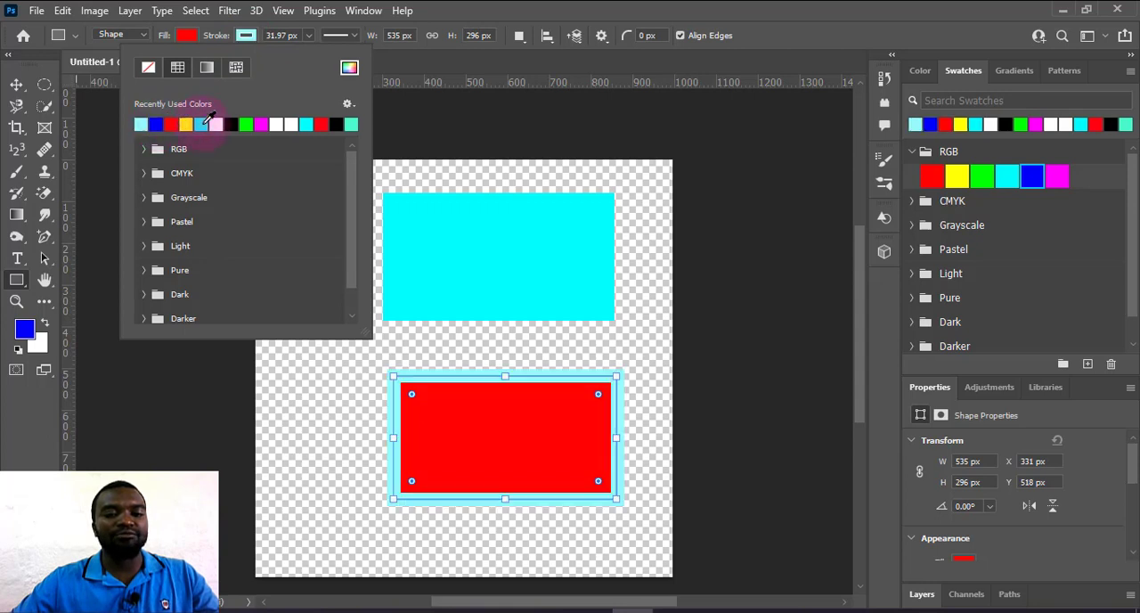
click(262, 123)
click(264, 123)
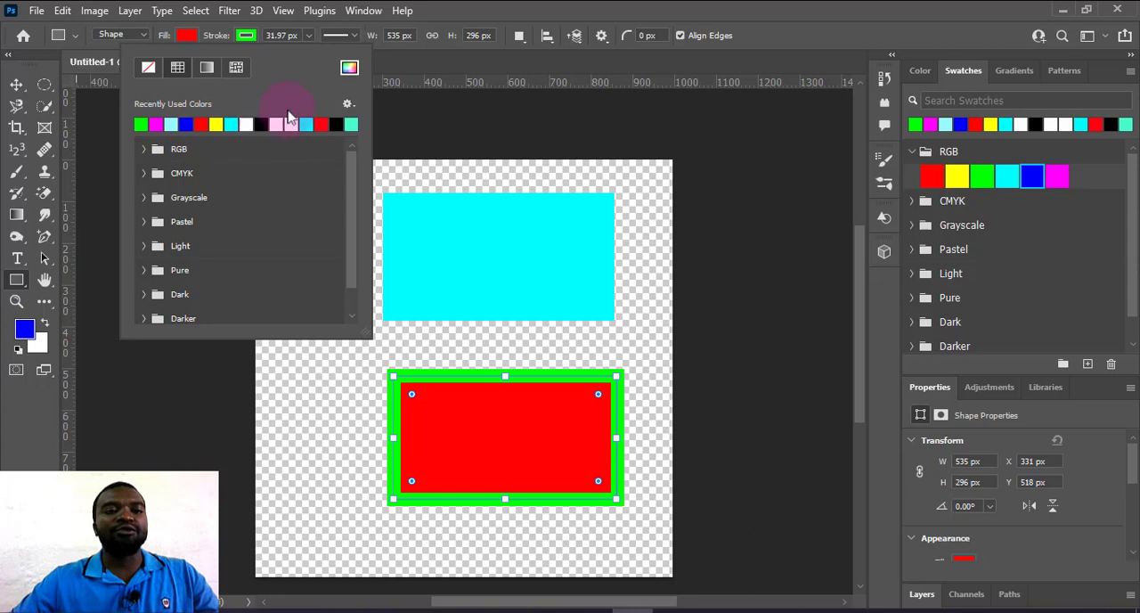
click(448, 11)
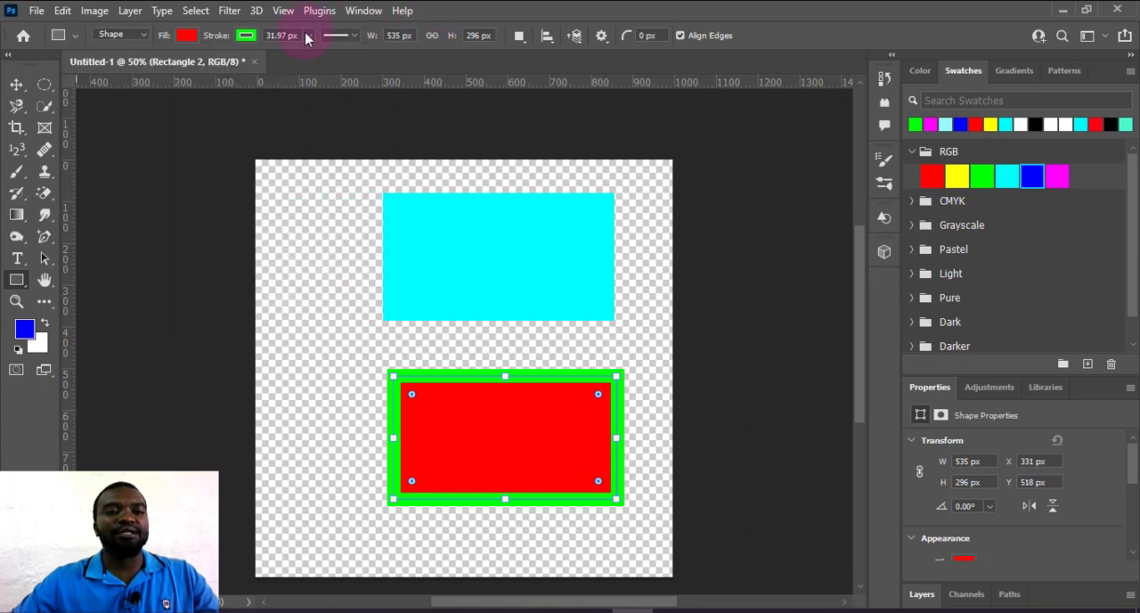
Change the red rectangle's stroke line style to dashed, finishing with dotted.
click(335, 35)
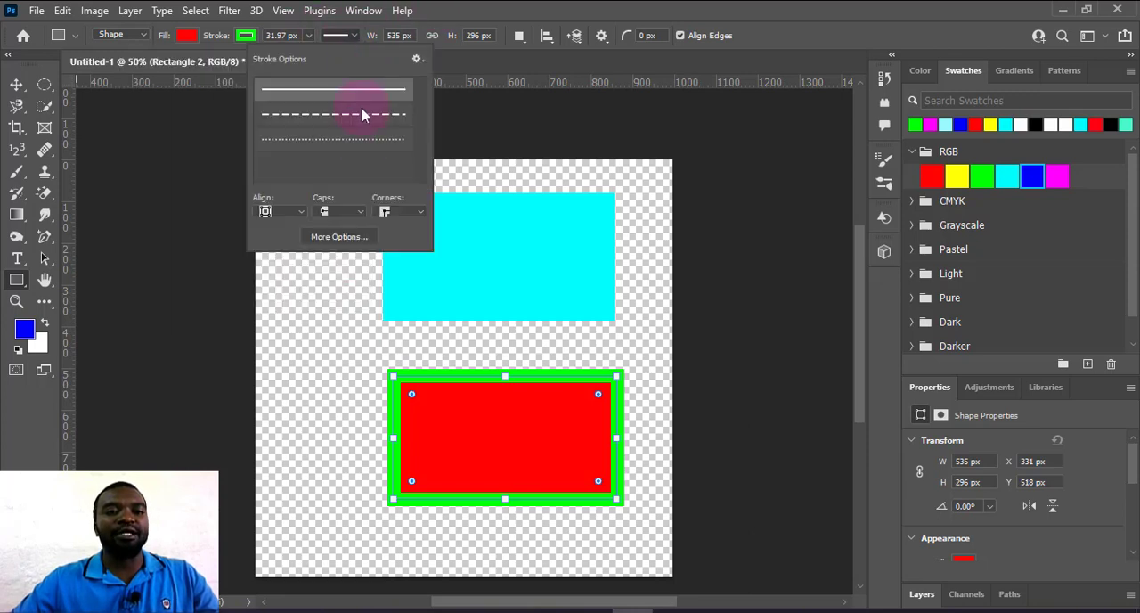
scroll(365, 168, down, 1)
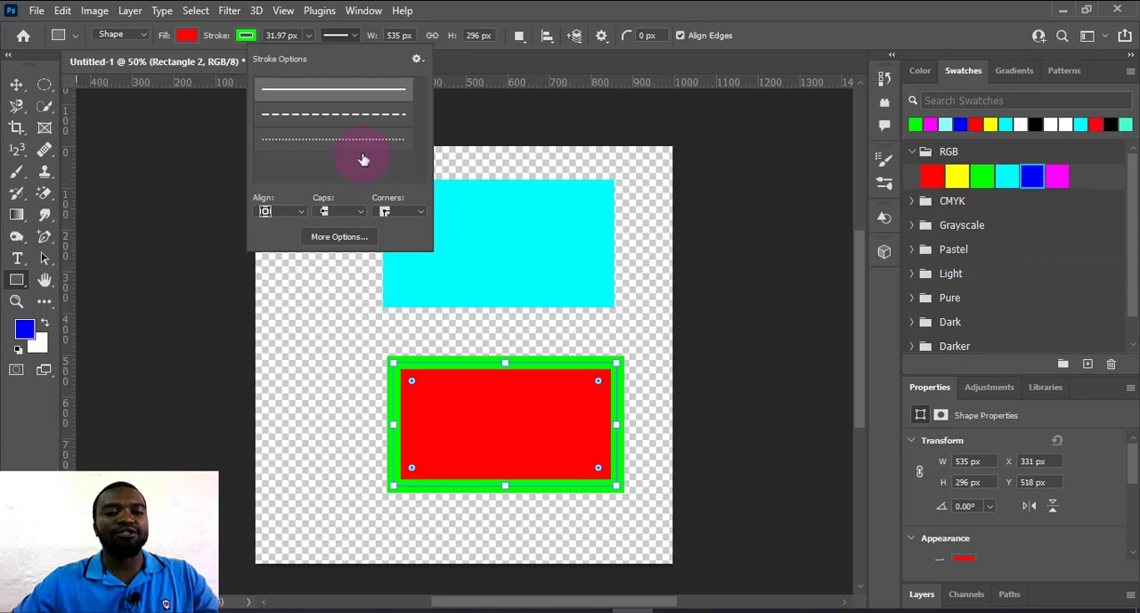
click(351, 128)
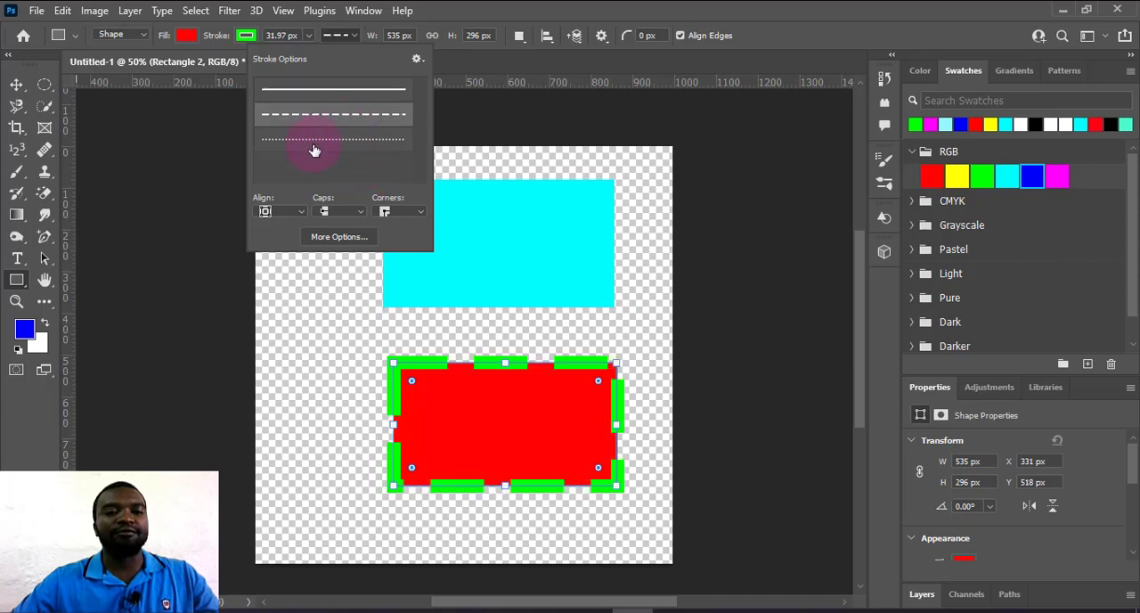
click(314, 150)
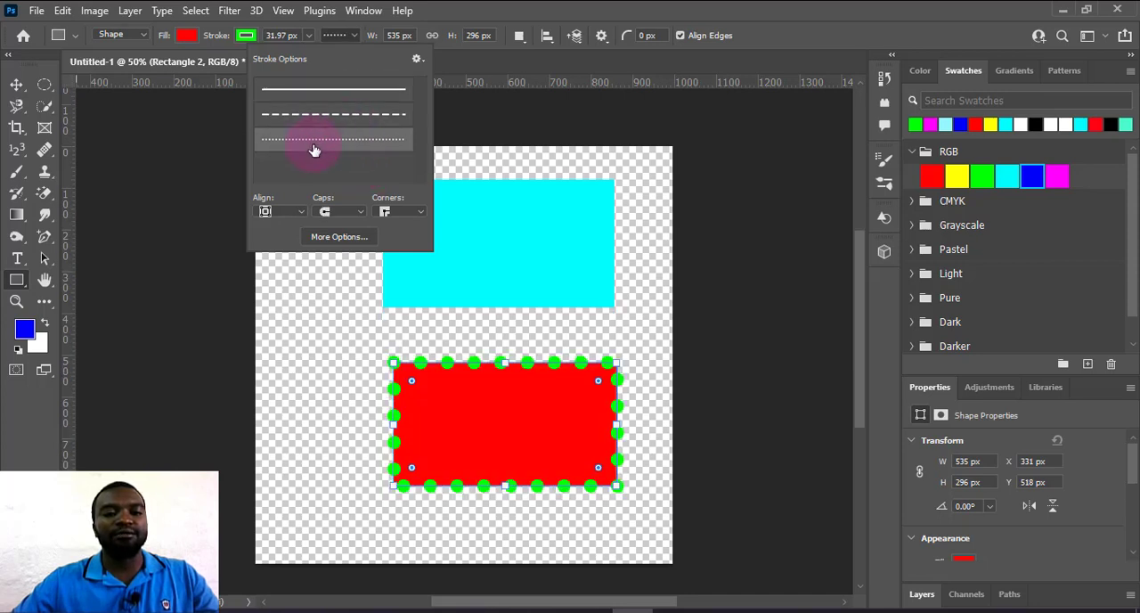
Change the dotted stroke's caps to square, finishing with butt caps.
click(348, 220)
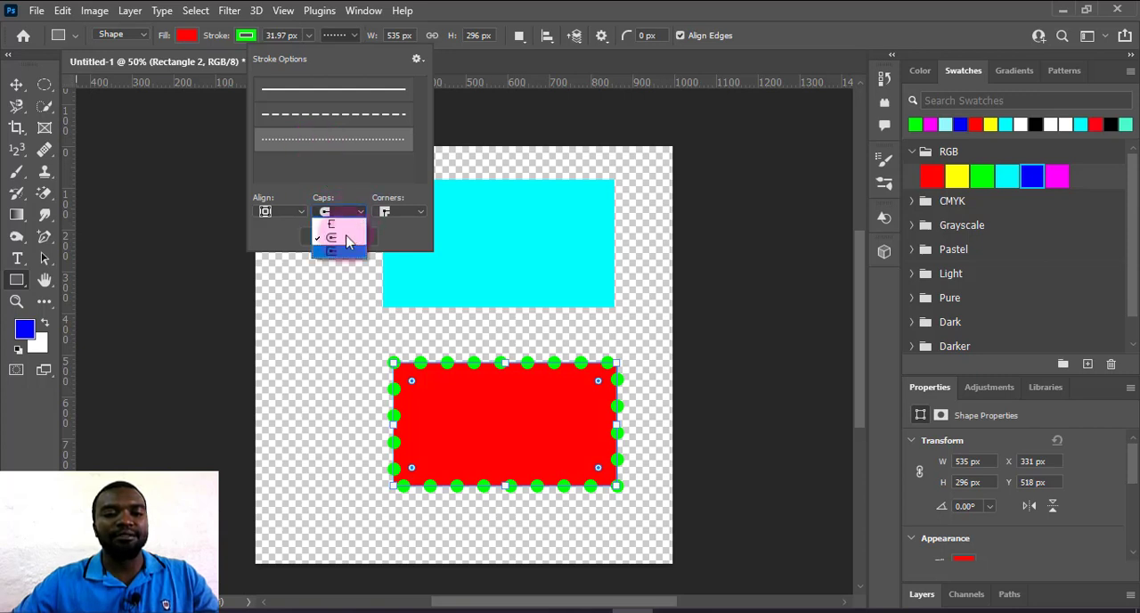
click(337, 261)
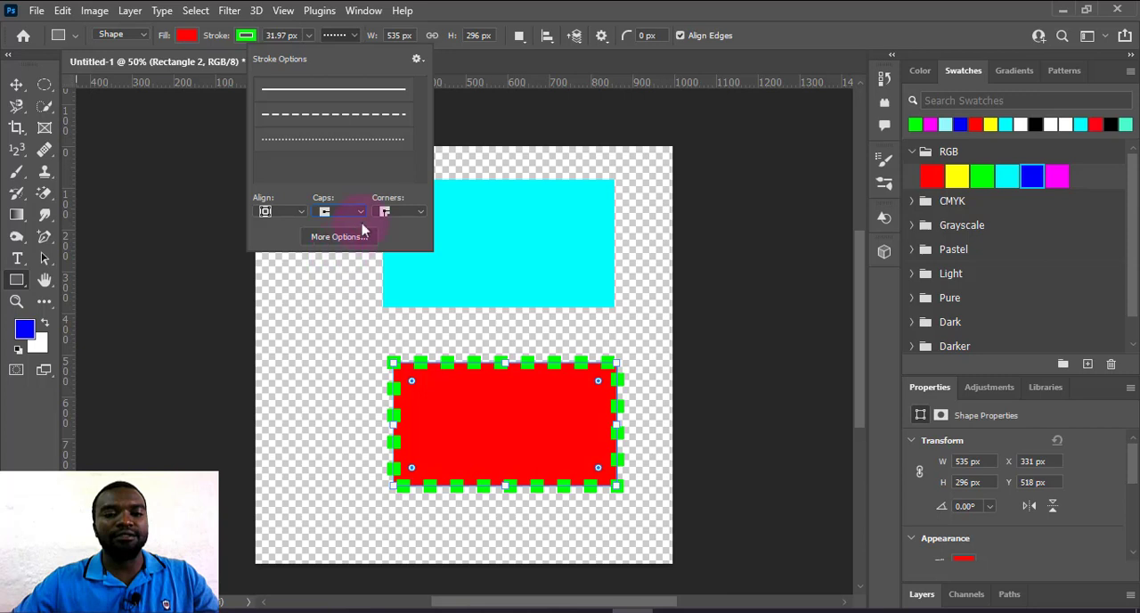
click(360, 220)
click(347, 234)
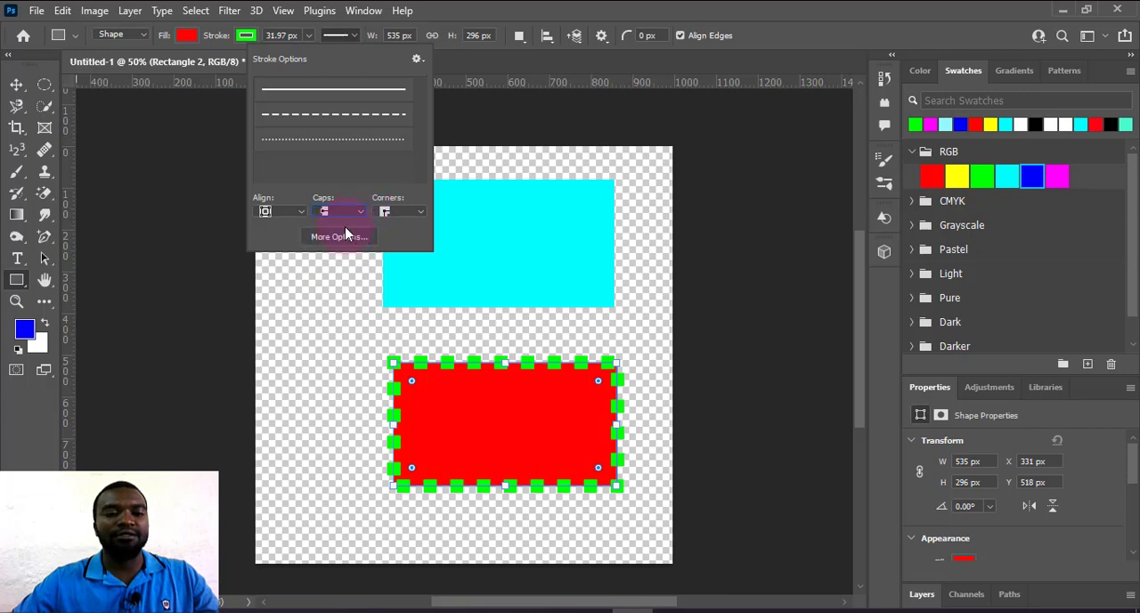
Try aligning the green stroke outside the rectangle's path and return it to center alignment.
click(303, 215)
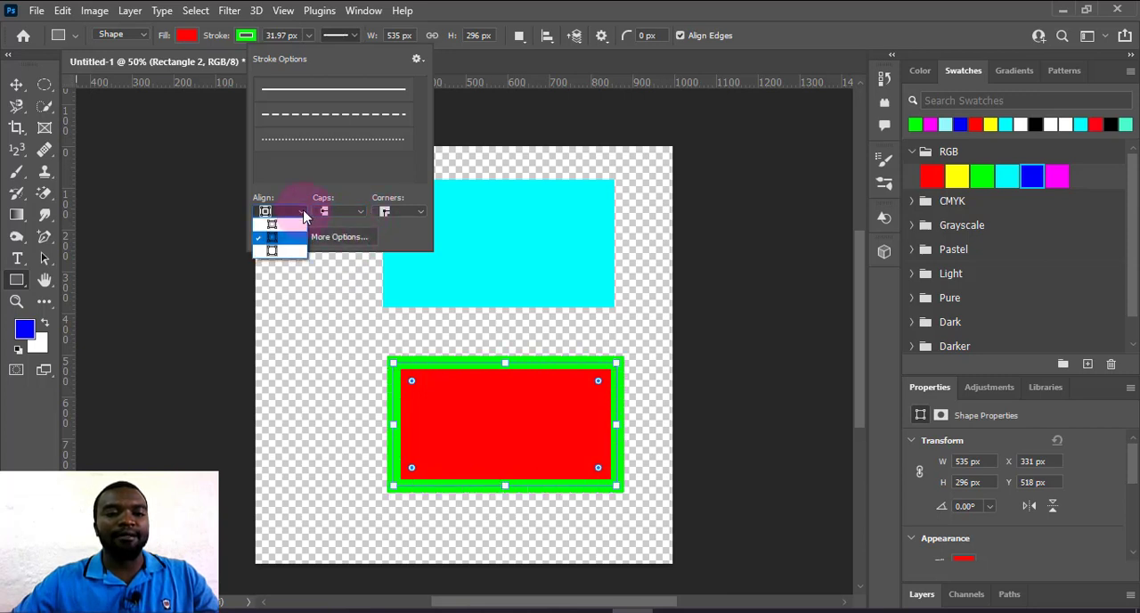
click(275, 250)
click(300, 212)
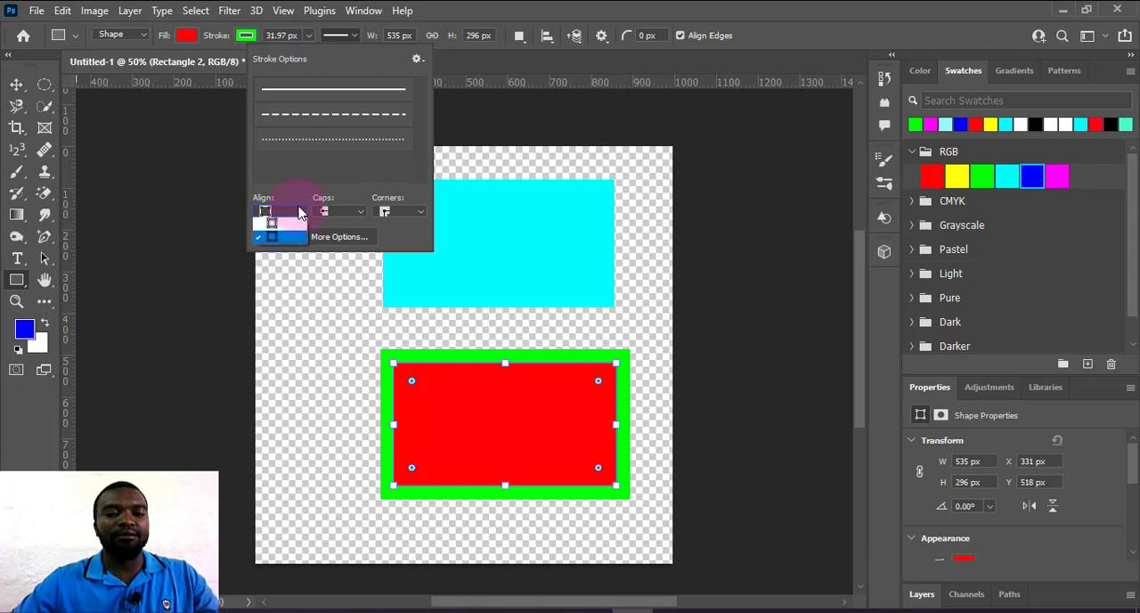
click(276, 235)
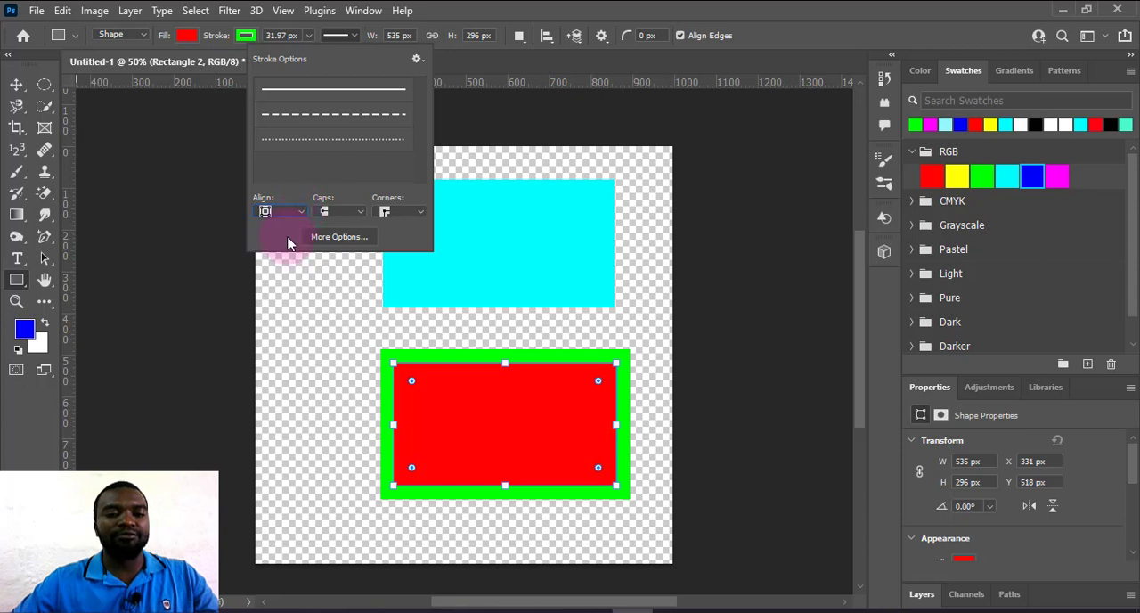
Set the green stroke's corners to round.
click(405, 212)
click(397, 246)
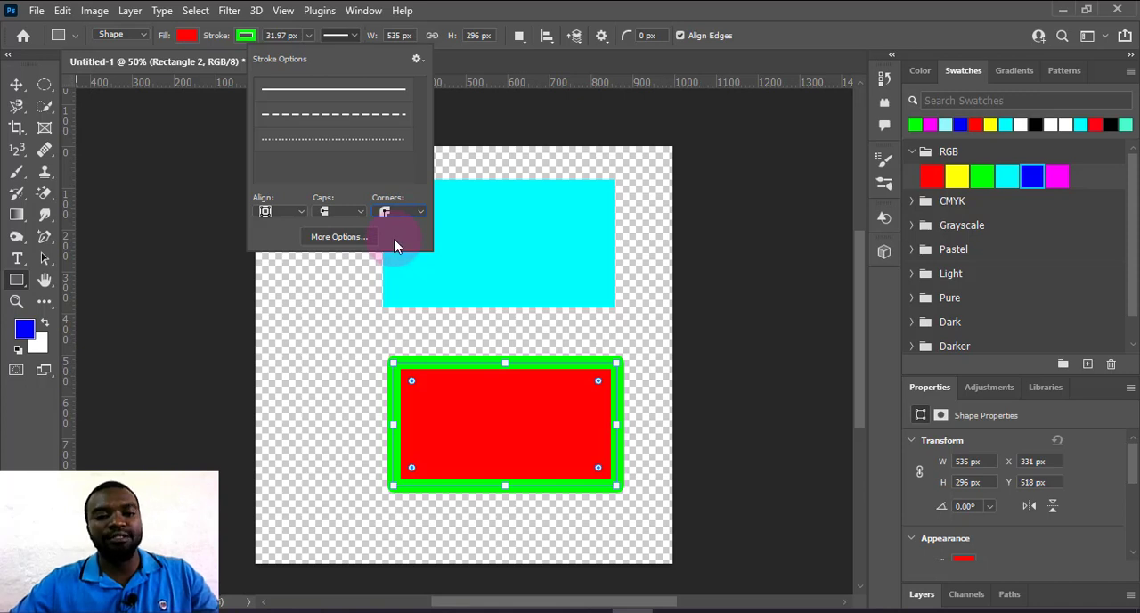
View the advanced stroke options and the preset choices, leaving without changes.
click(354, 239)
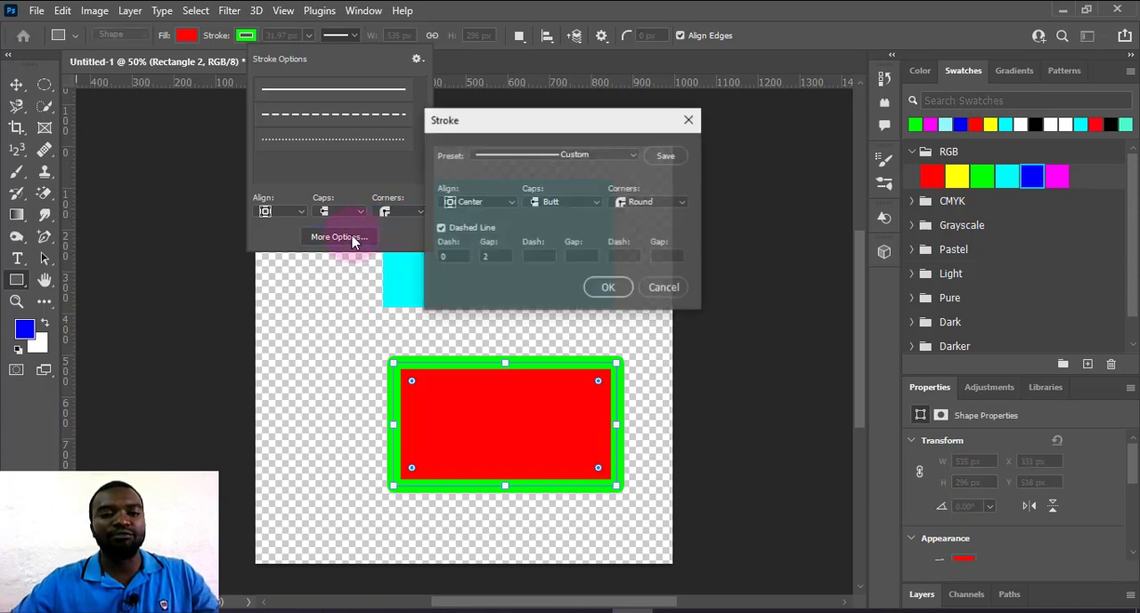
click(601, 156)
click(600, 152)
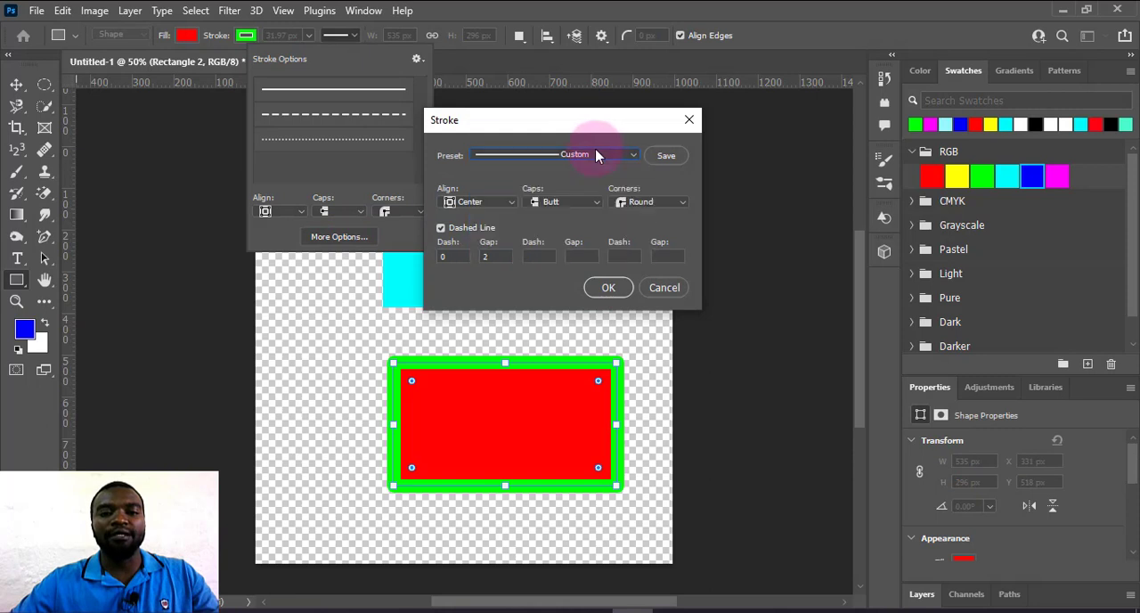
click(598, 151)
click(429, 172)
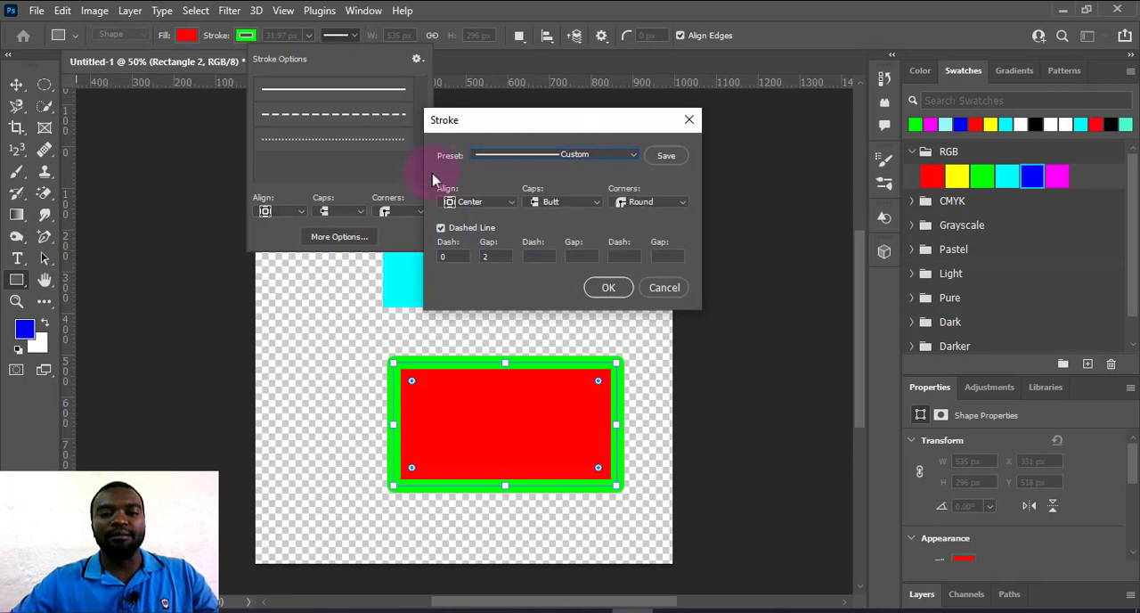
click(664, 287)
Return the green stroke's corners to the sharp miter style.
click(399, 212)
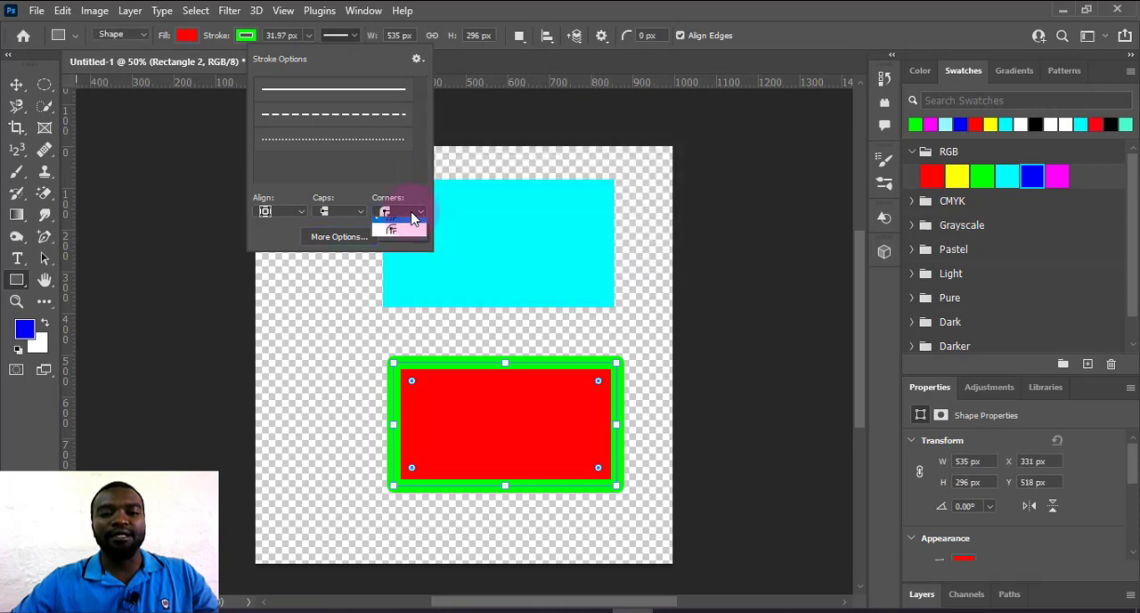
click(401, 226)
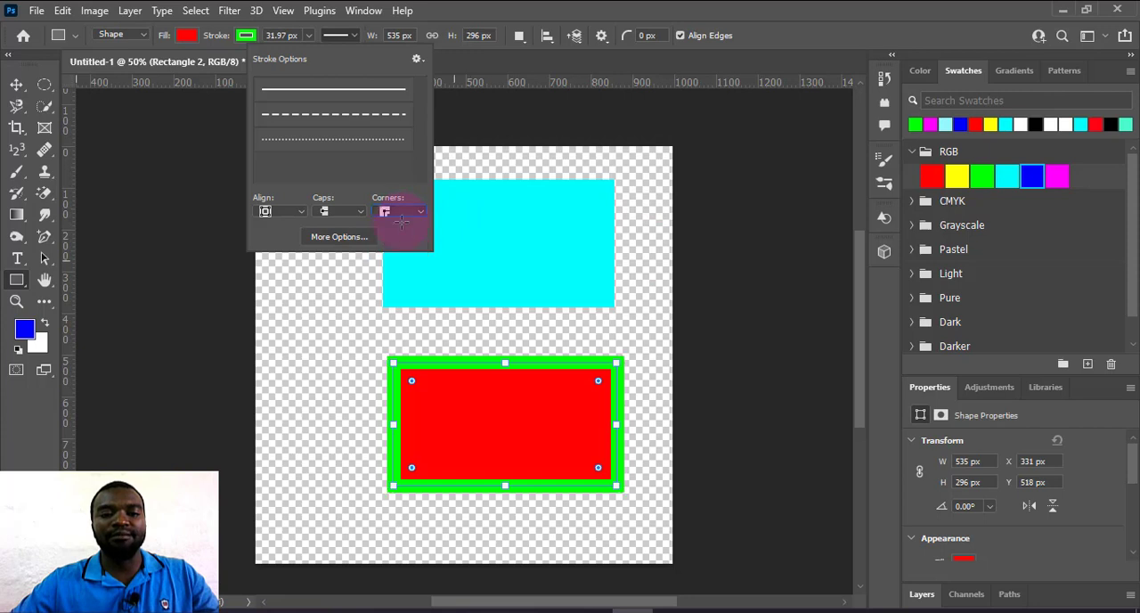
click(471, 12)
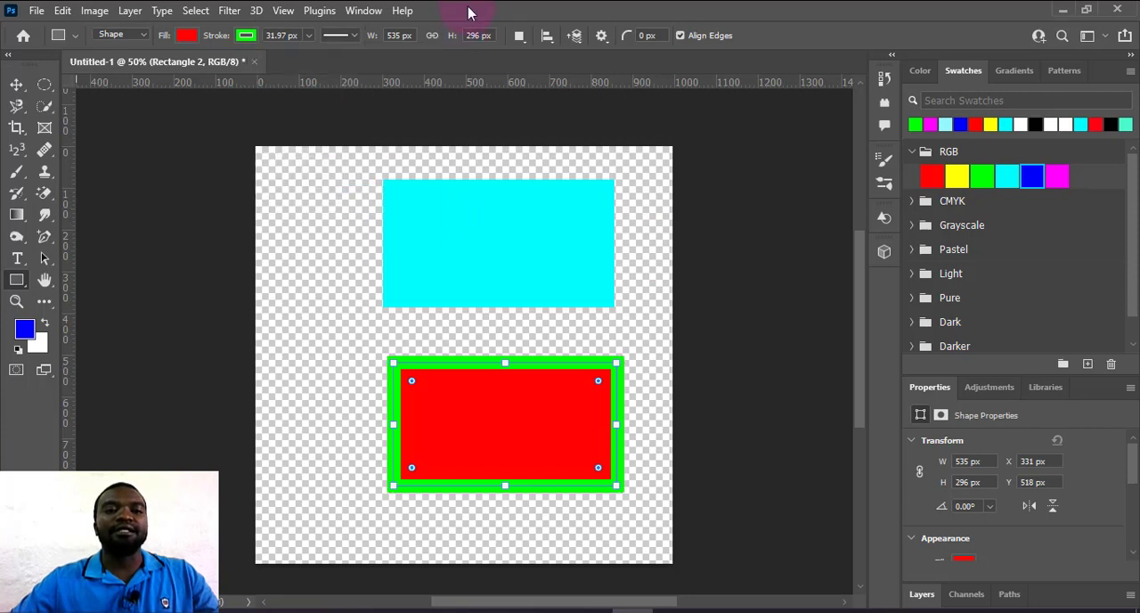
Recolor the upper cyan rectangle, trying red and picking a green foreground color before settling on a yellow fill.
click(16, 86)
click(511, 230)
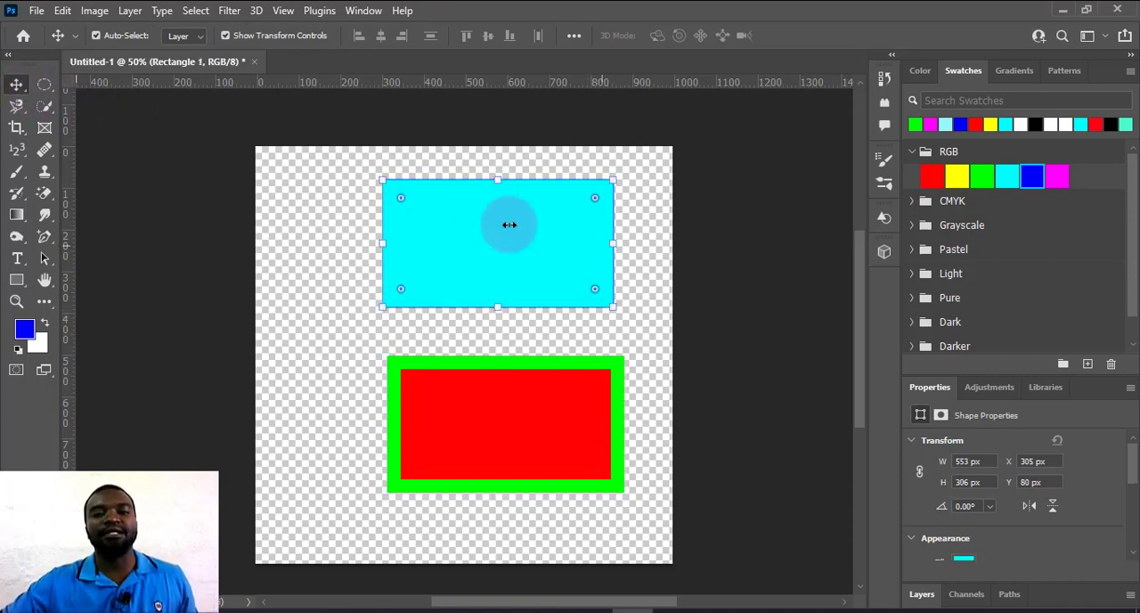
click(978, 127)
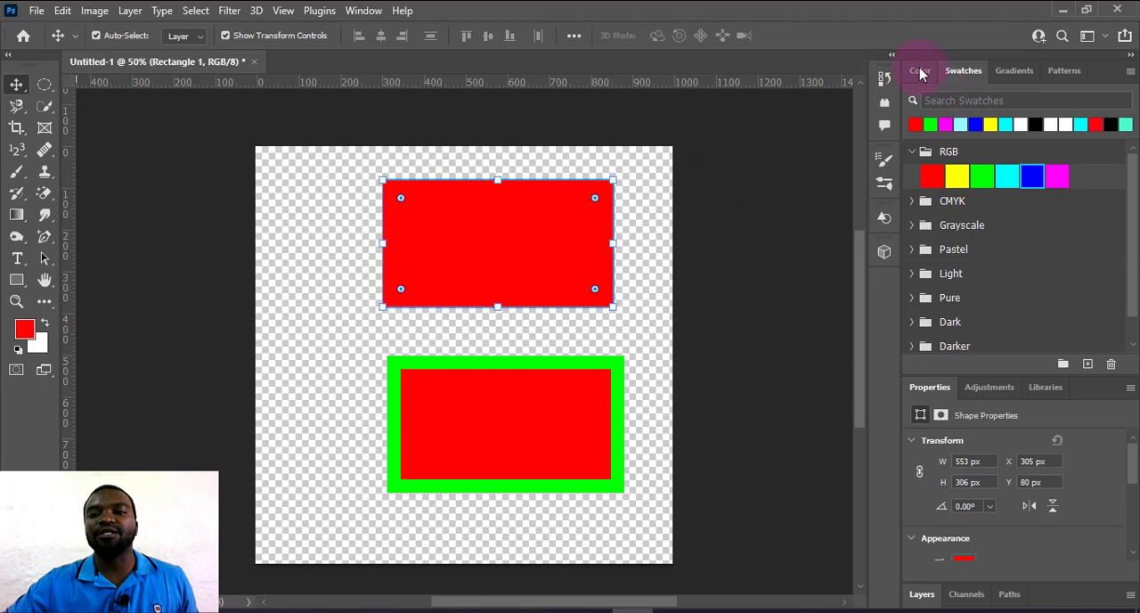
click(921, 70)
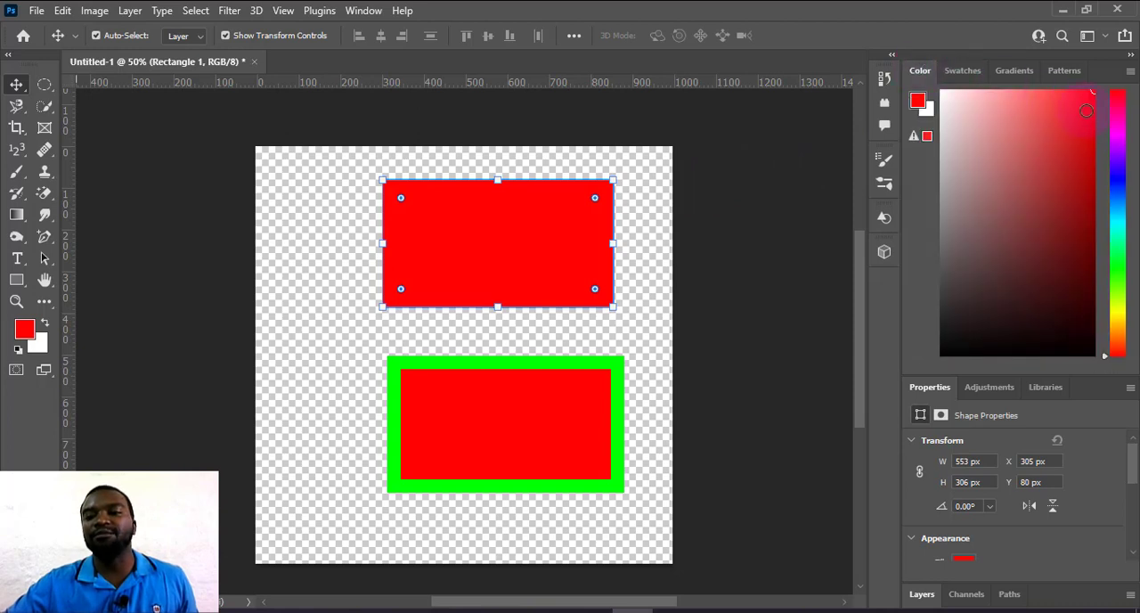
click(1111, 261)
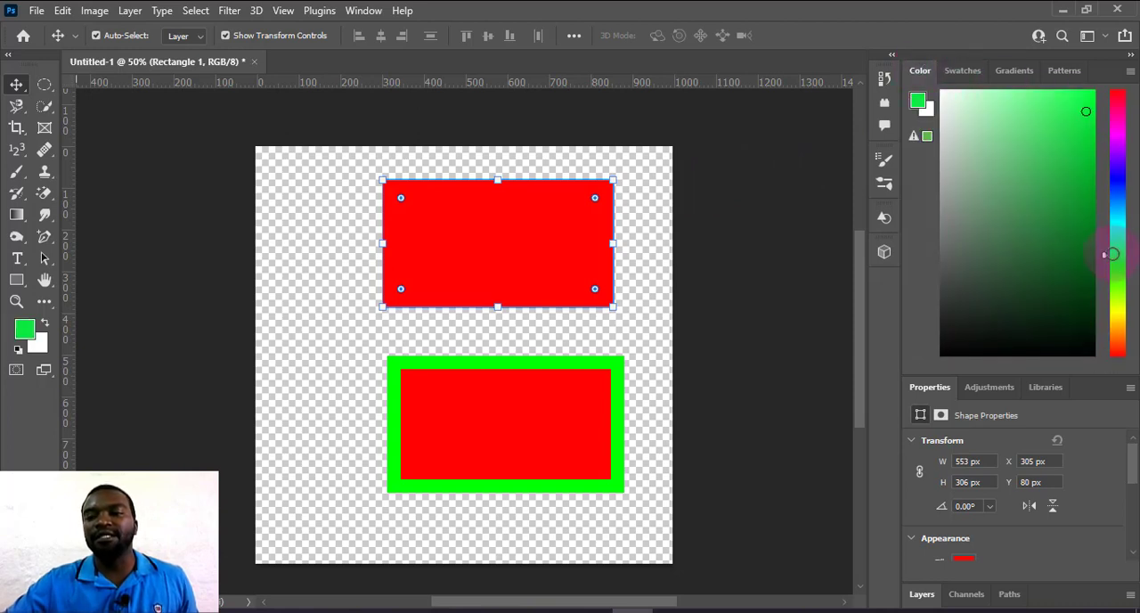
click(962, 75)
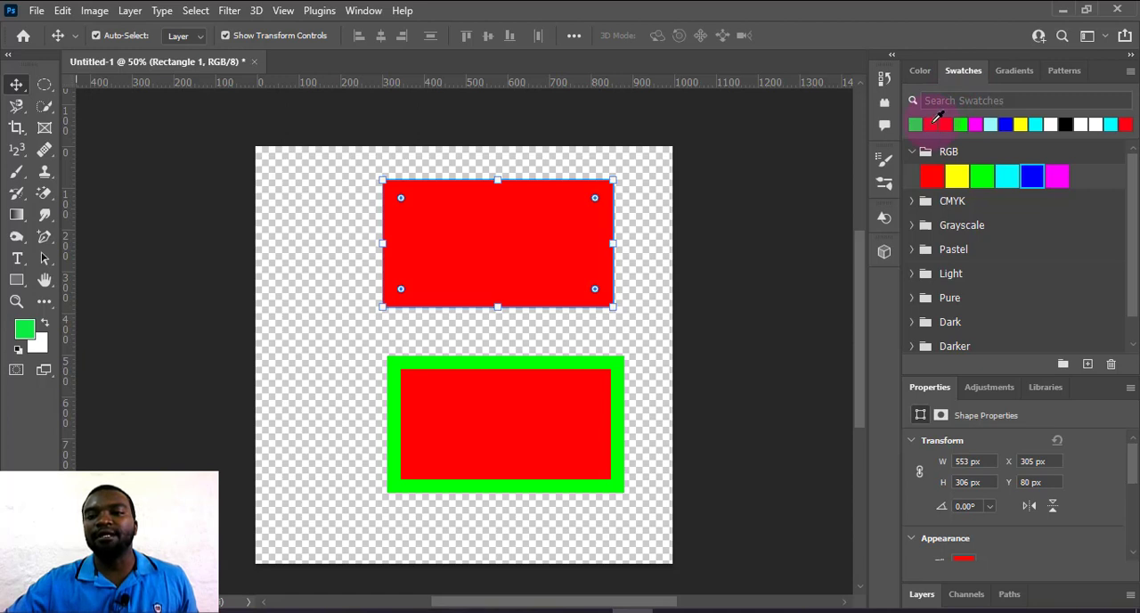
click(938, 120)
click(1019, 124)
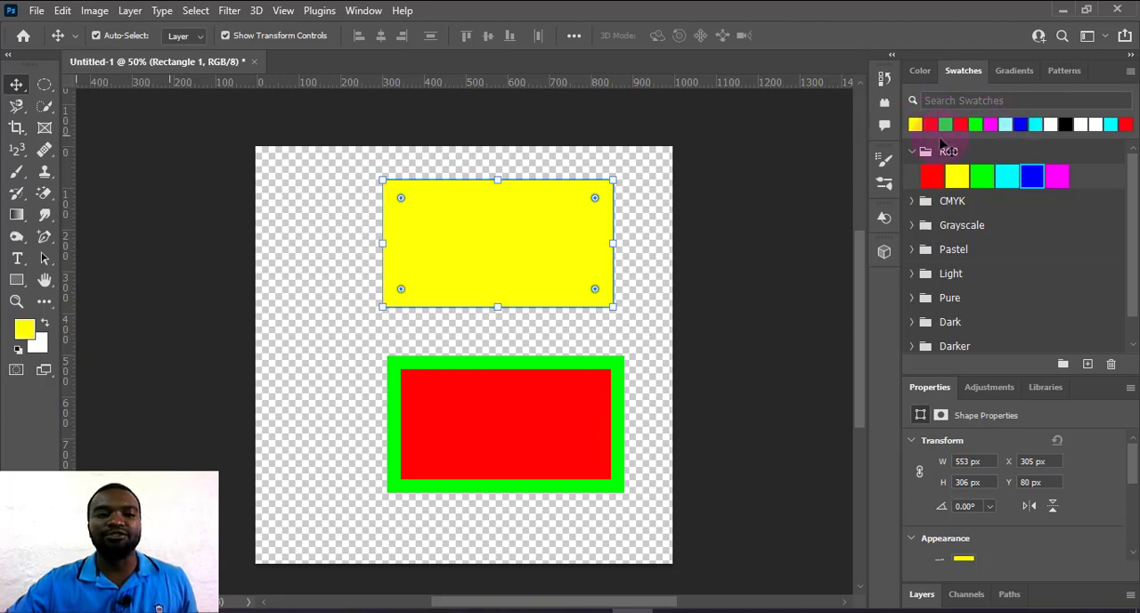
Move the yellow rectangle near the canvas's upper-left corner and the green-stroked red rectangle up and left, just below it.
drag(465, 230, 317, 197)
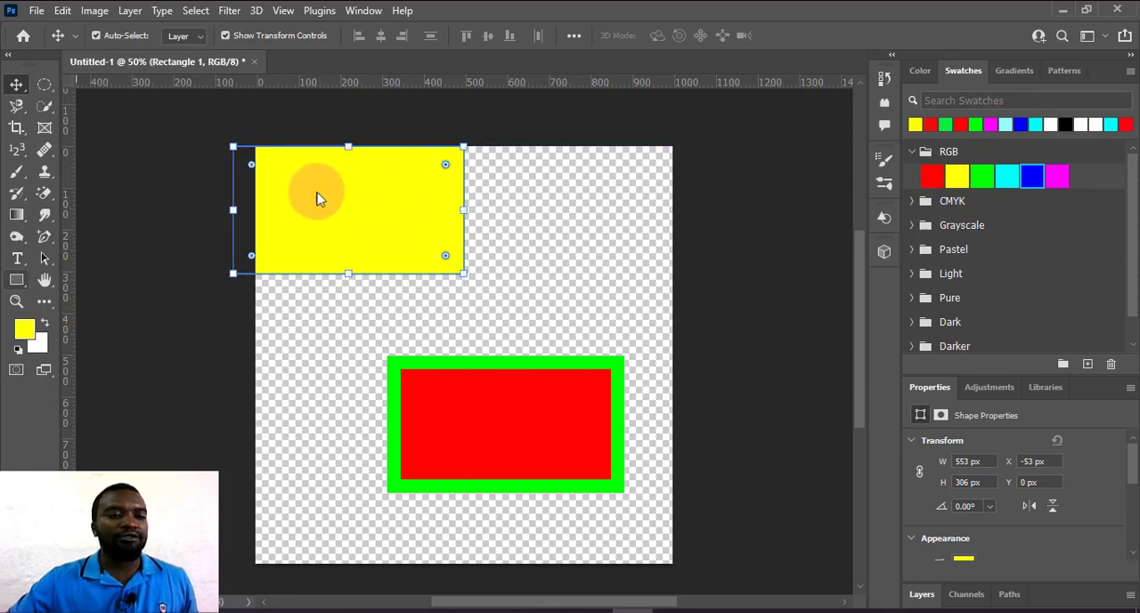
drag(487, 393, 440, 348)
drag(350, 237, 387, 241)
click(526, 368)
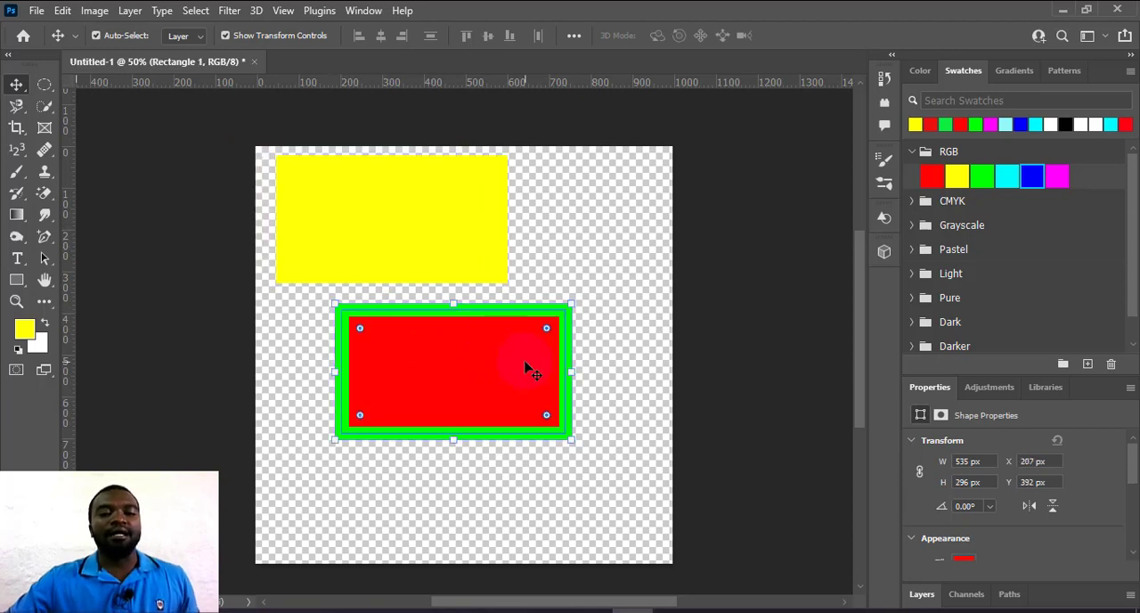
Delete the green-stroked red rectangle and the yellow rectangle along with their layers.
click(923, 594)
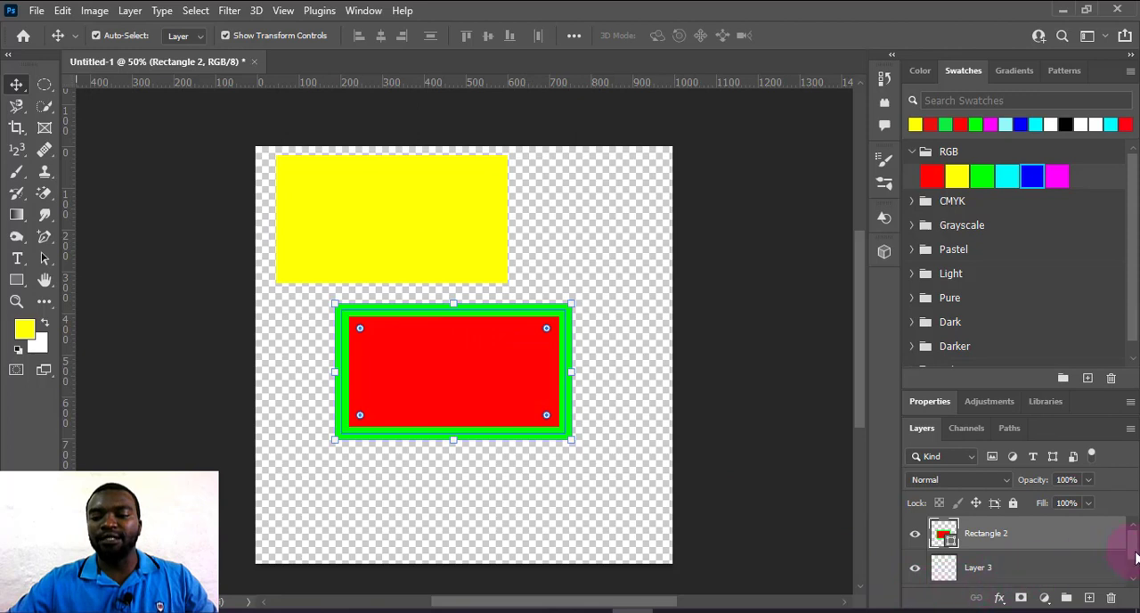
mouse_move(1135, 553)
mouse_down()
mouse_move(1135, 572)
mouse_move(1135, 552)
mouse_up()
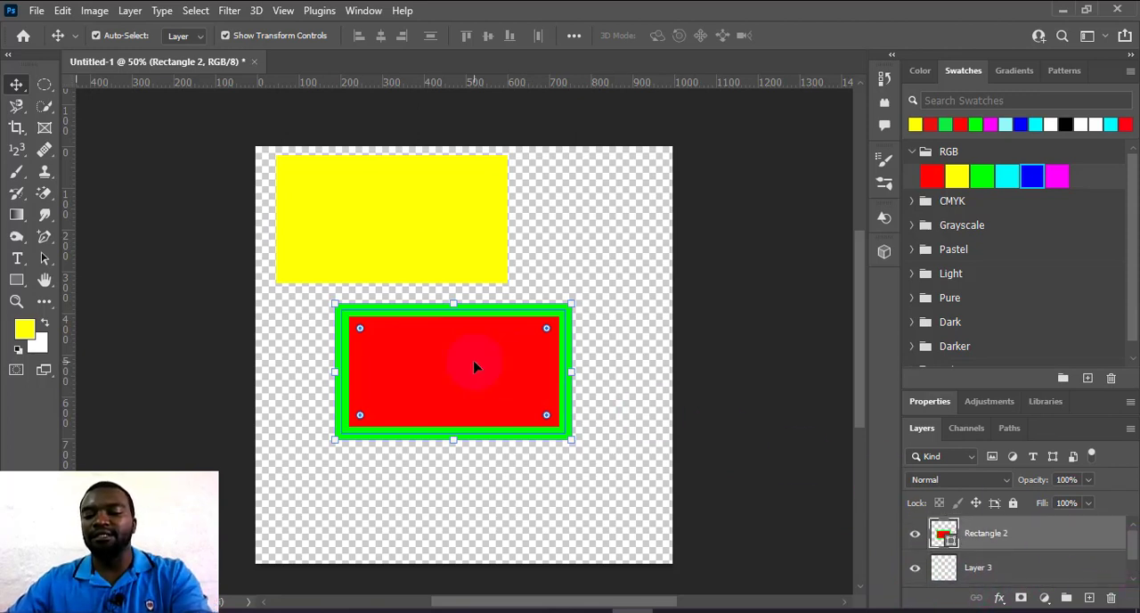
key(Delete)
click(425, 225)
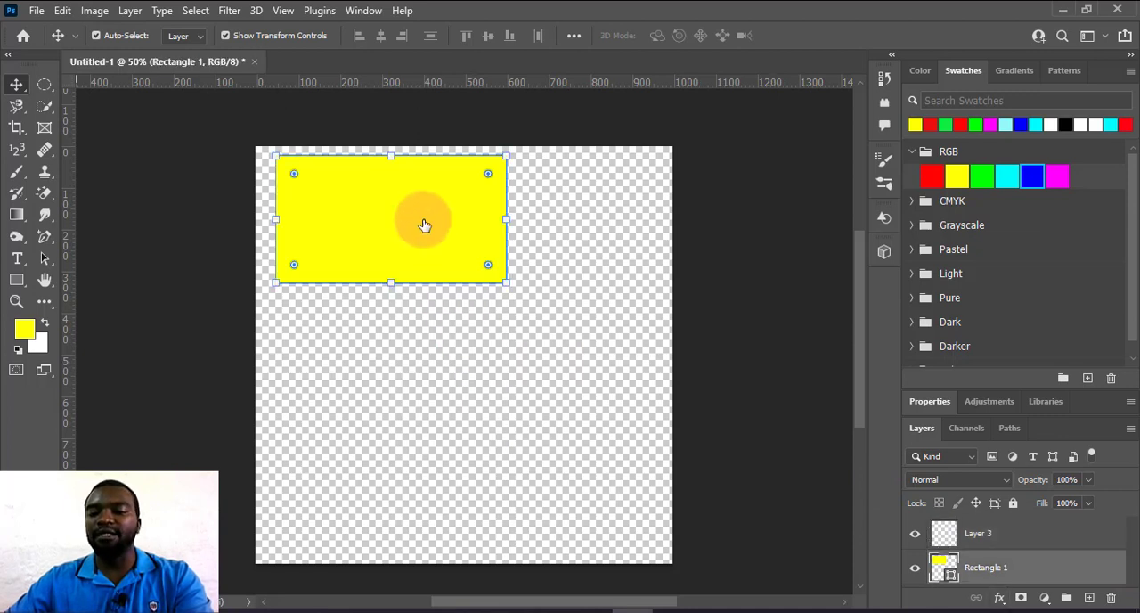
click(1111, 598)
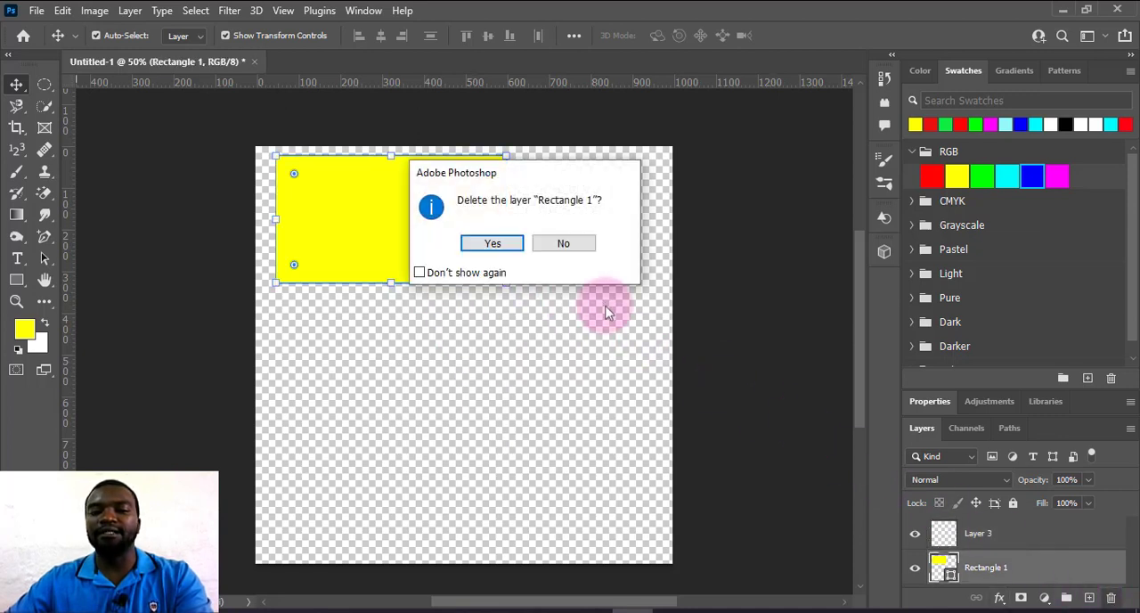
click(493, 243)
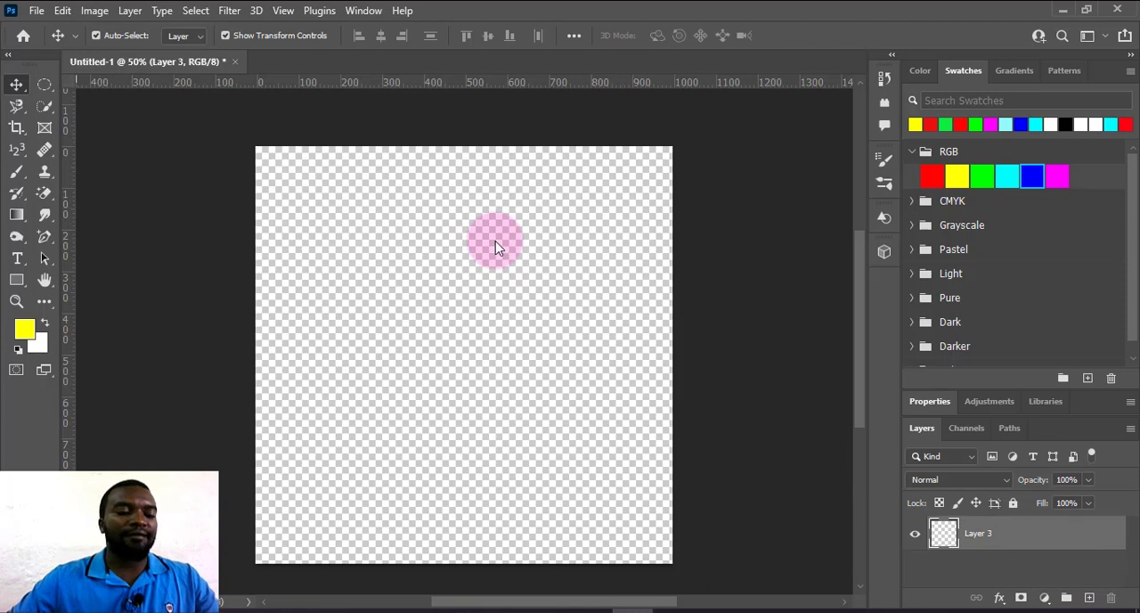
Draw an ellipse about 595 by 384 px in the upper half of the canvas and fill it with RGB green.
click(18, 280)
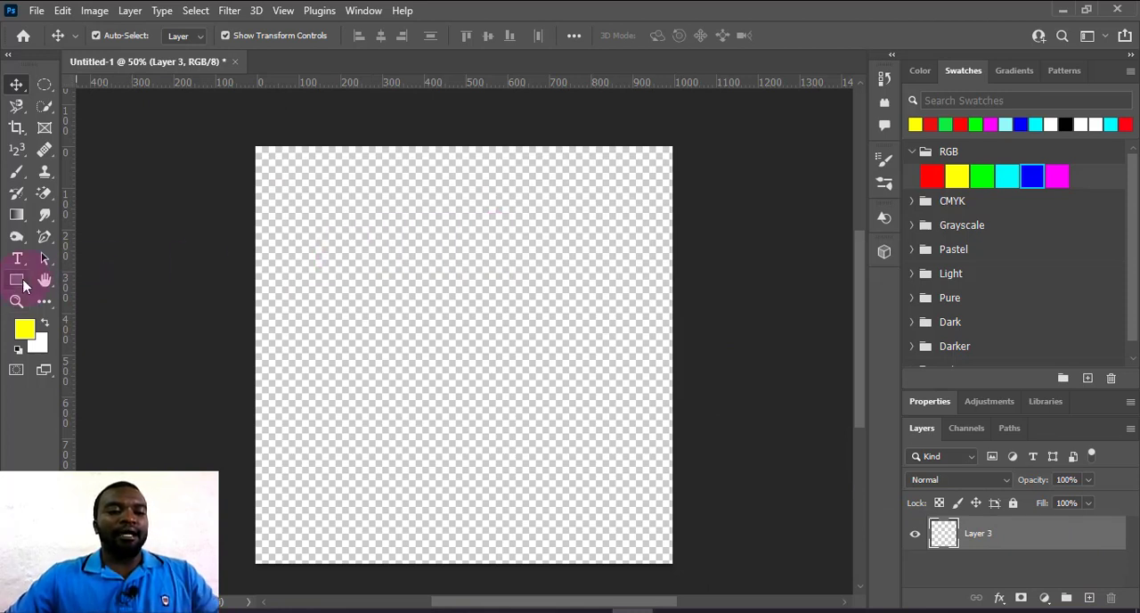
click(21, 282)
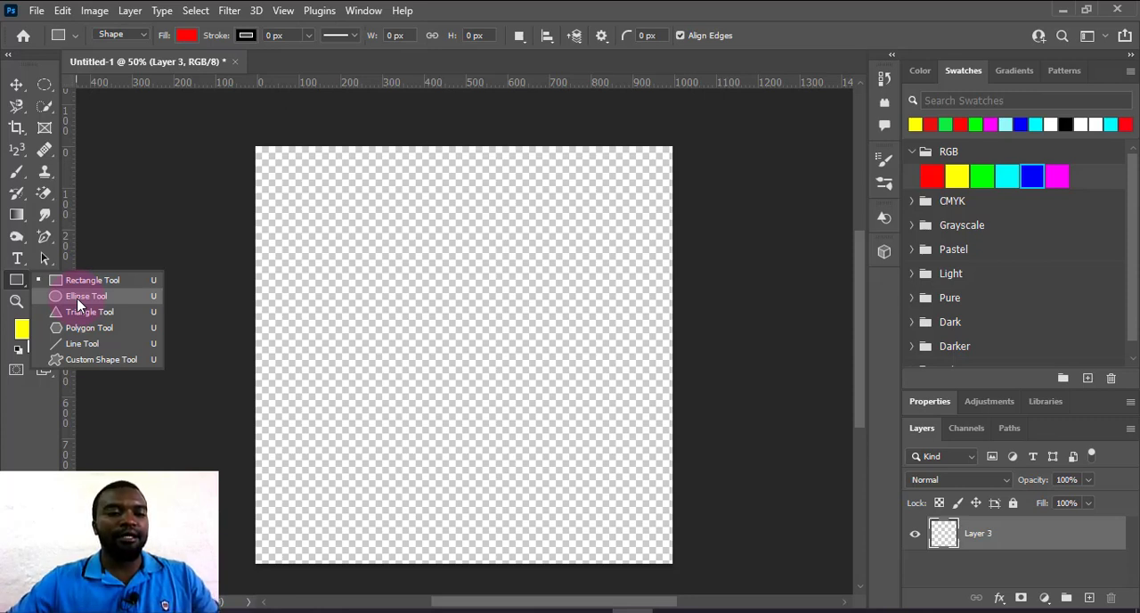
click(69, 295)
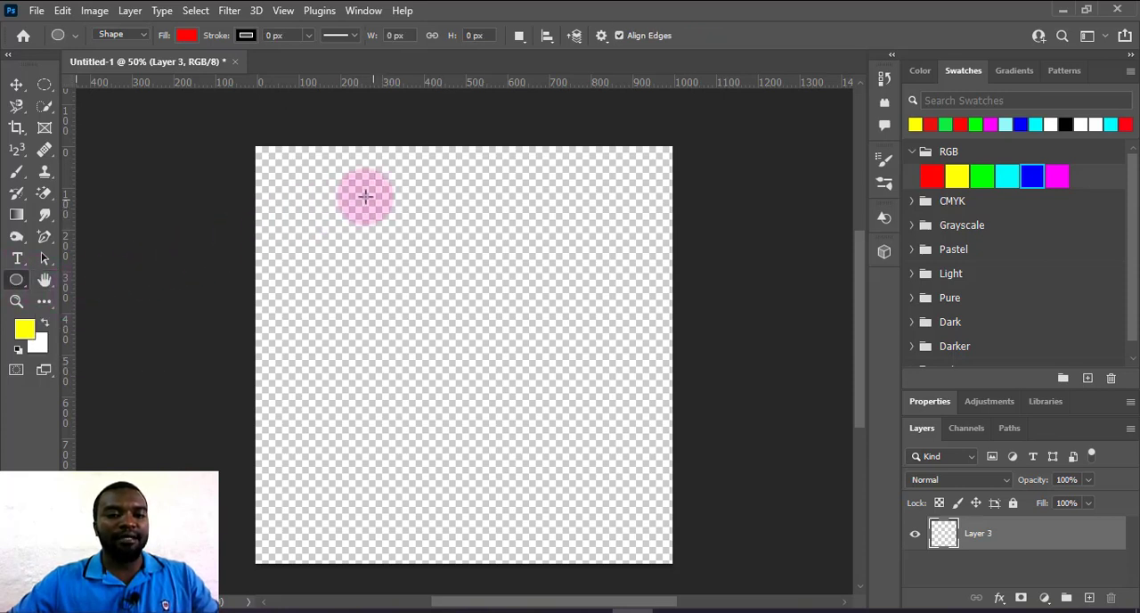
drag(371, 194, 619, 355)
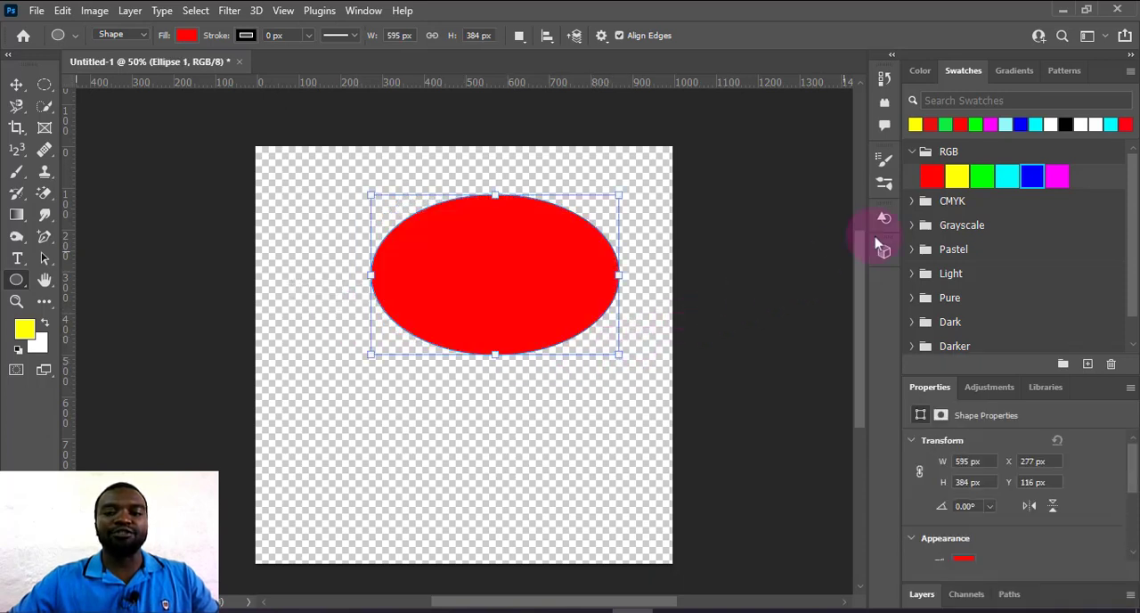
click(984, 181)
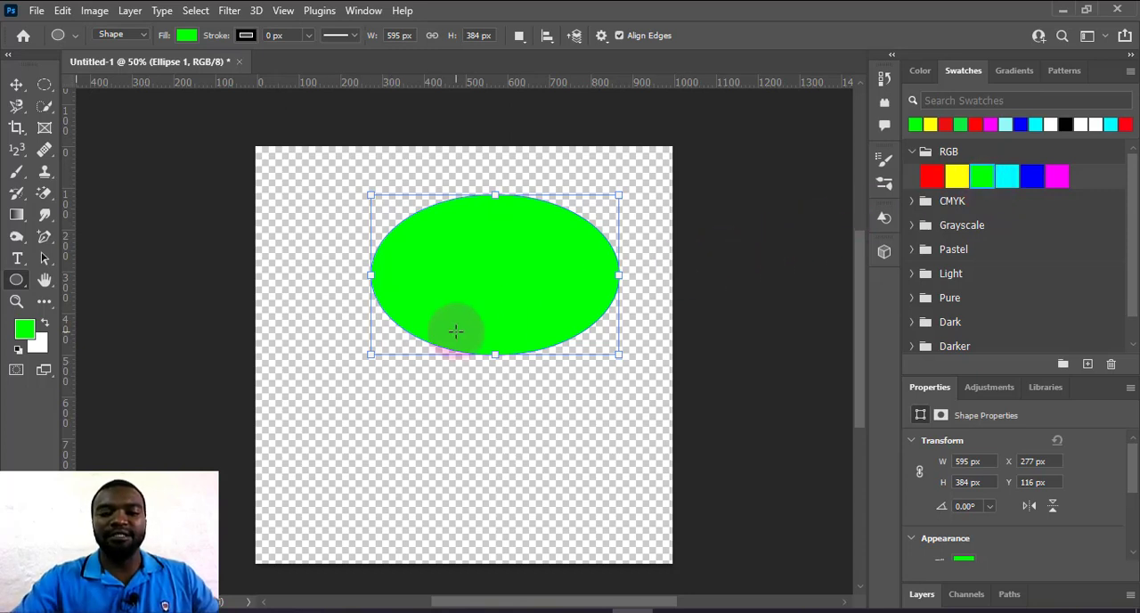
Move the green ellipse down and left to about X 143 px, Y 202 px.
click(16, 85)
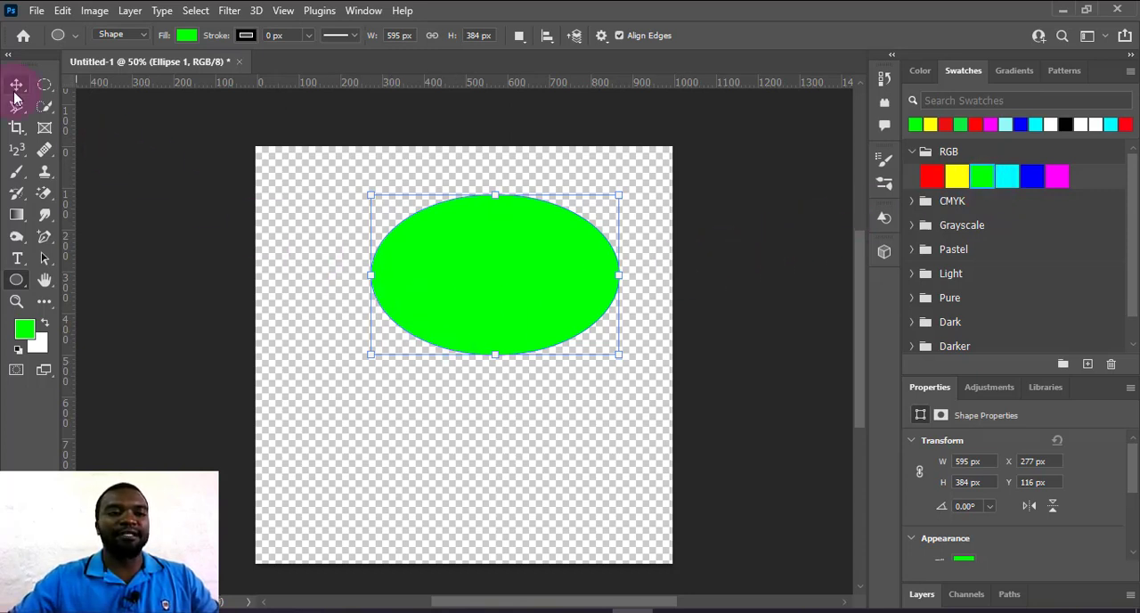
click(519, 273)
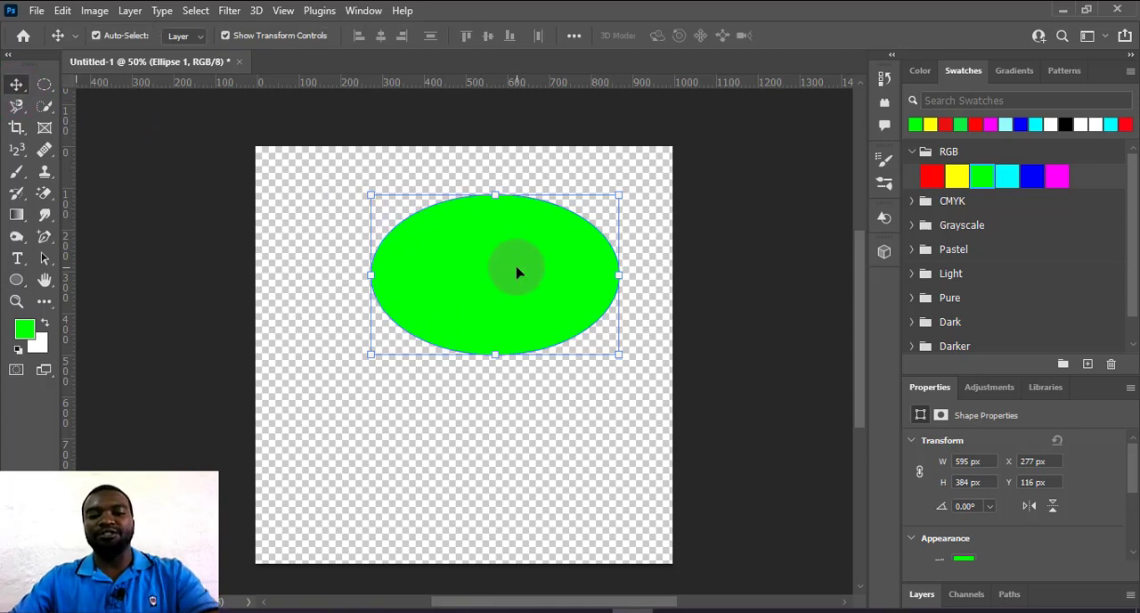
drag(494, 286, 437, 325)
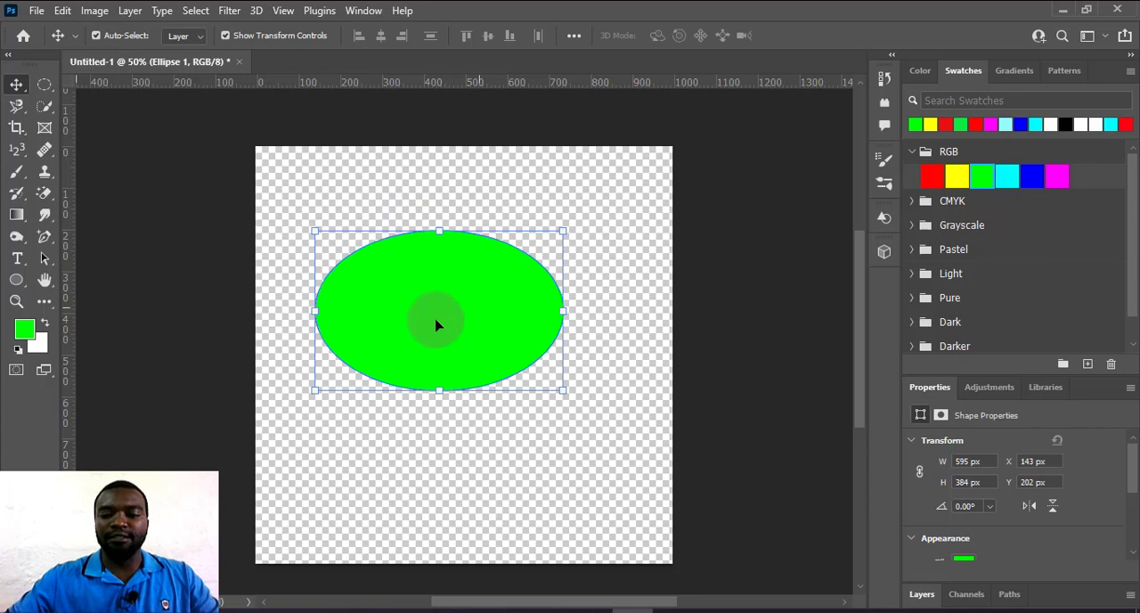
Delete the green ellipse's layer and add two blank layers to the document.
click(922, 594)
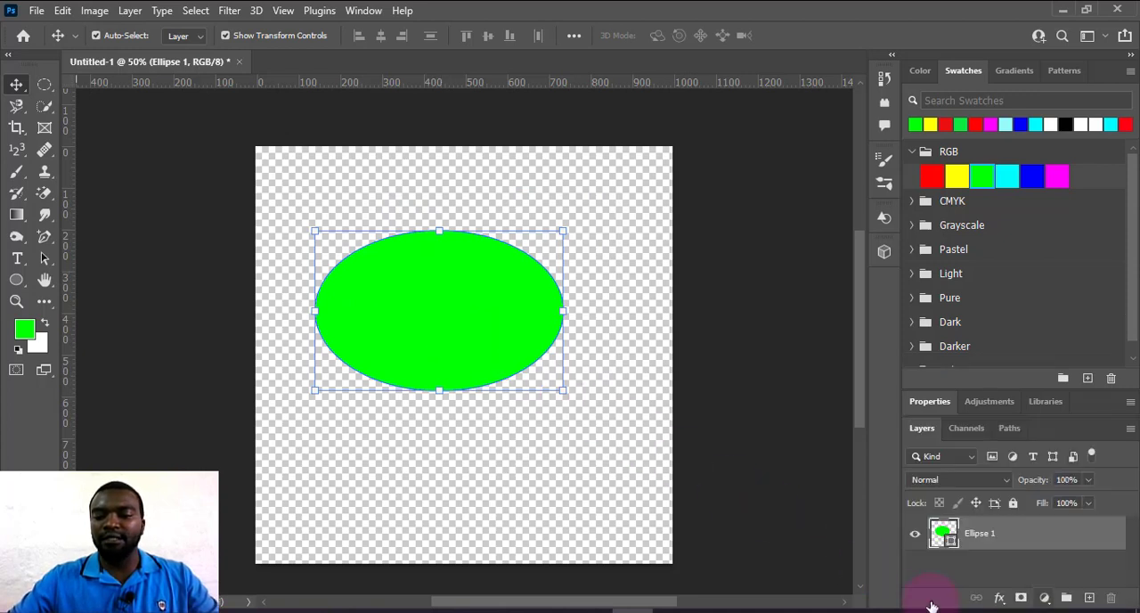
click(636, 383)
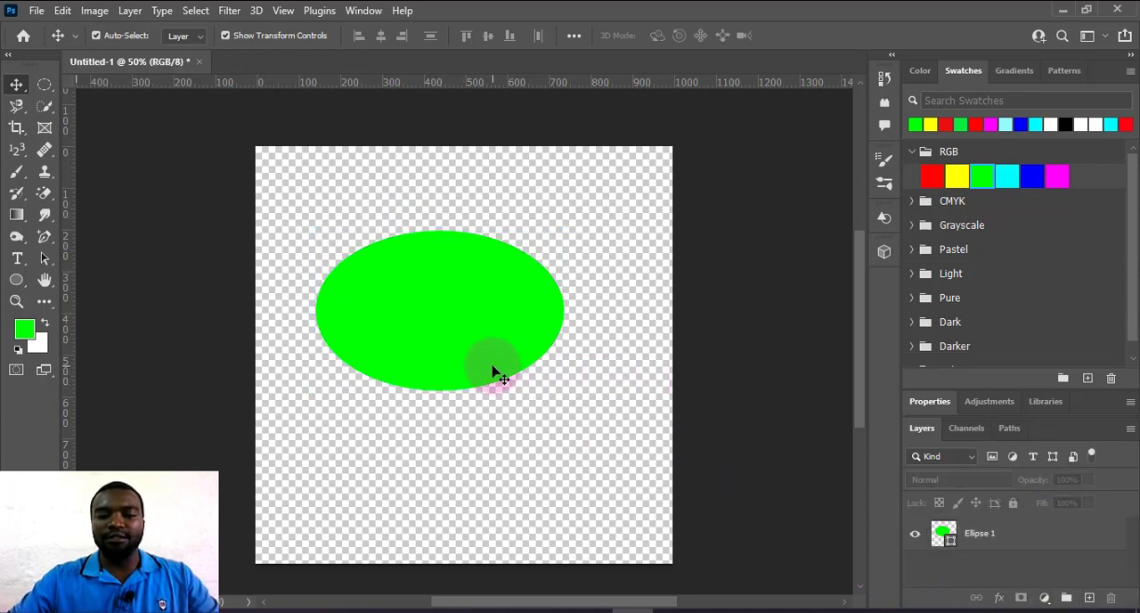
click(497, 374)
click(1086, 598)
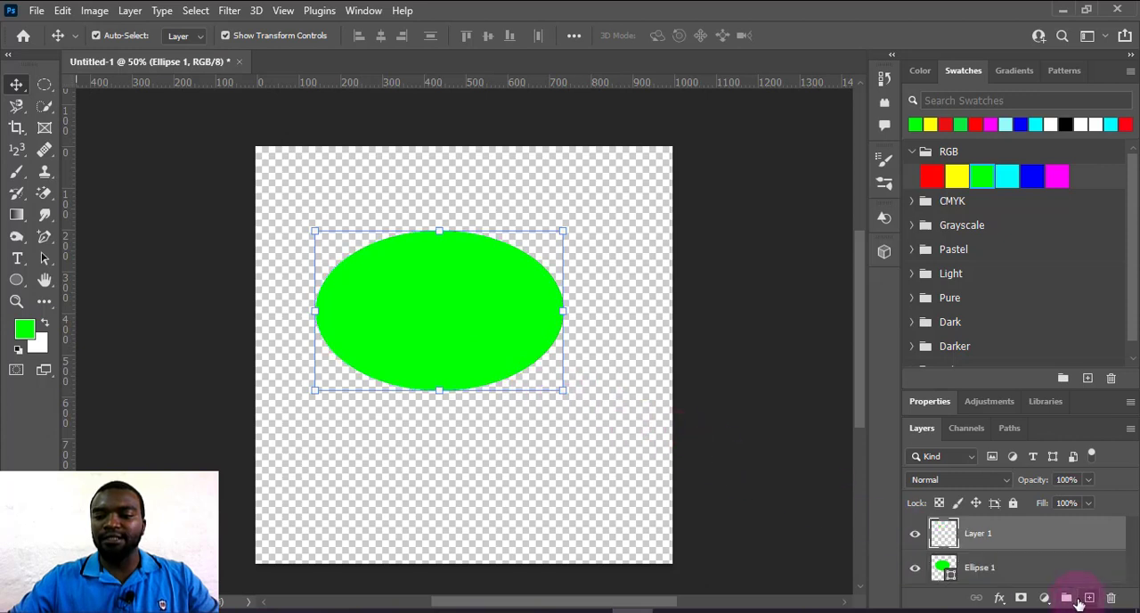
click(987, 572)
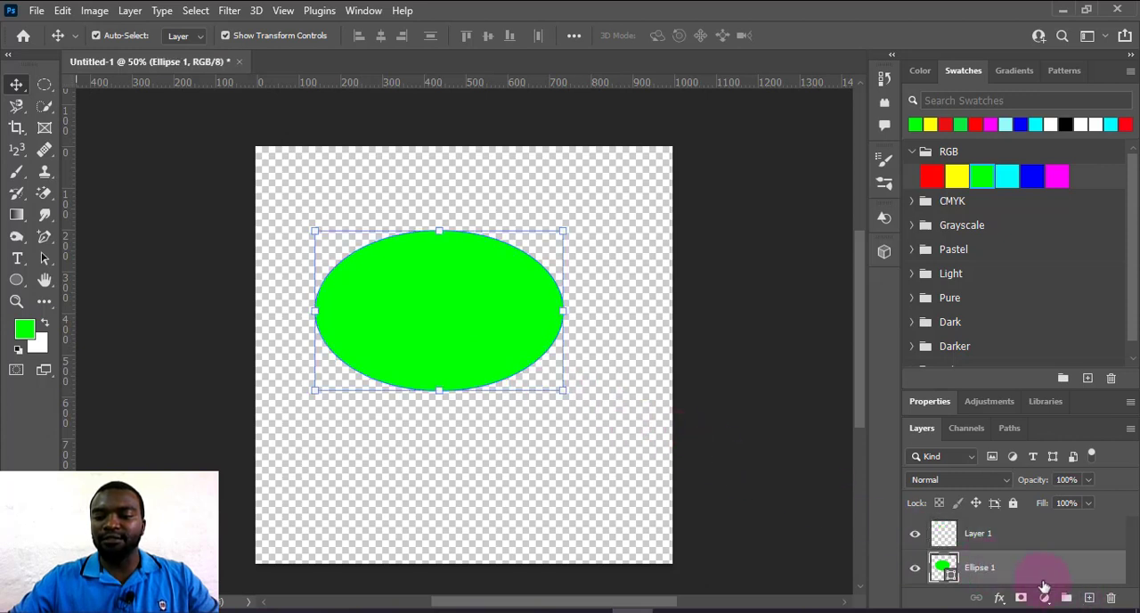
click(1113, 599)
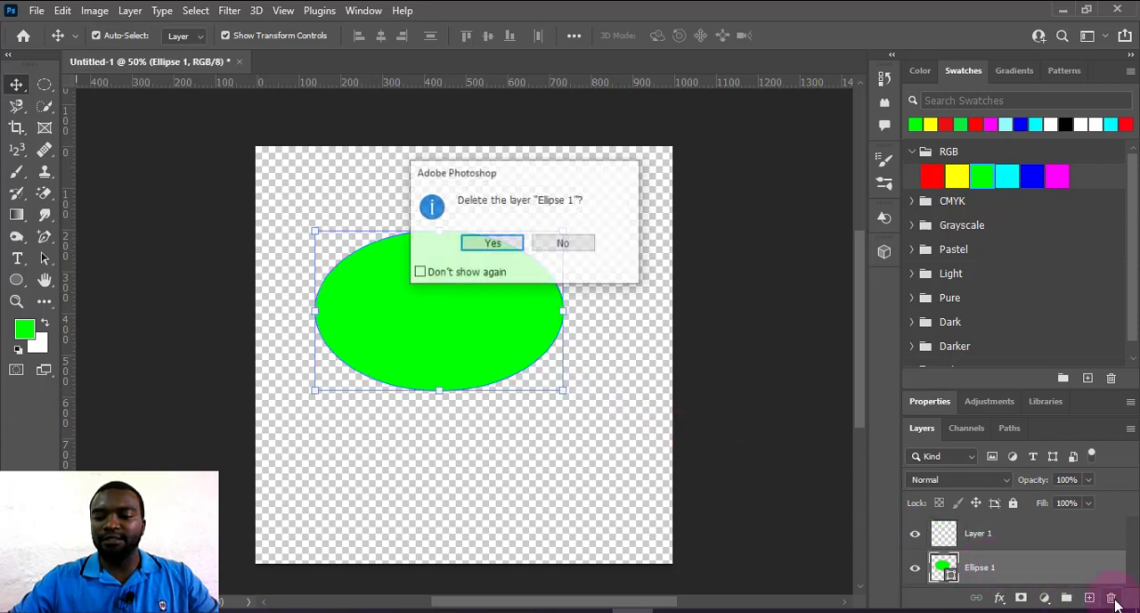
click(493, 245)
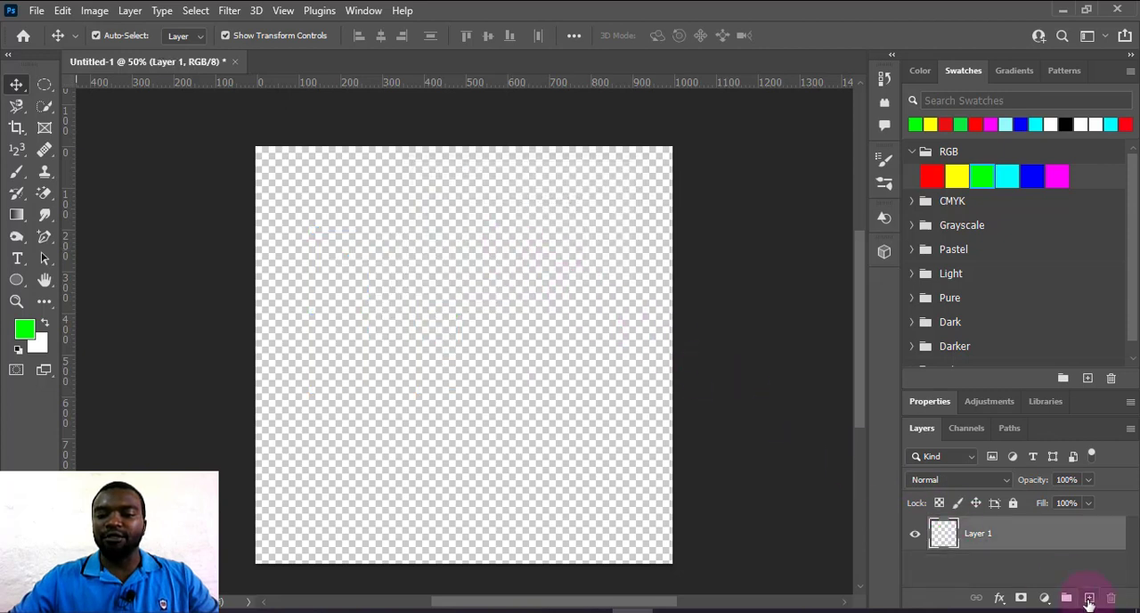
click(1088, 602)
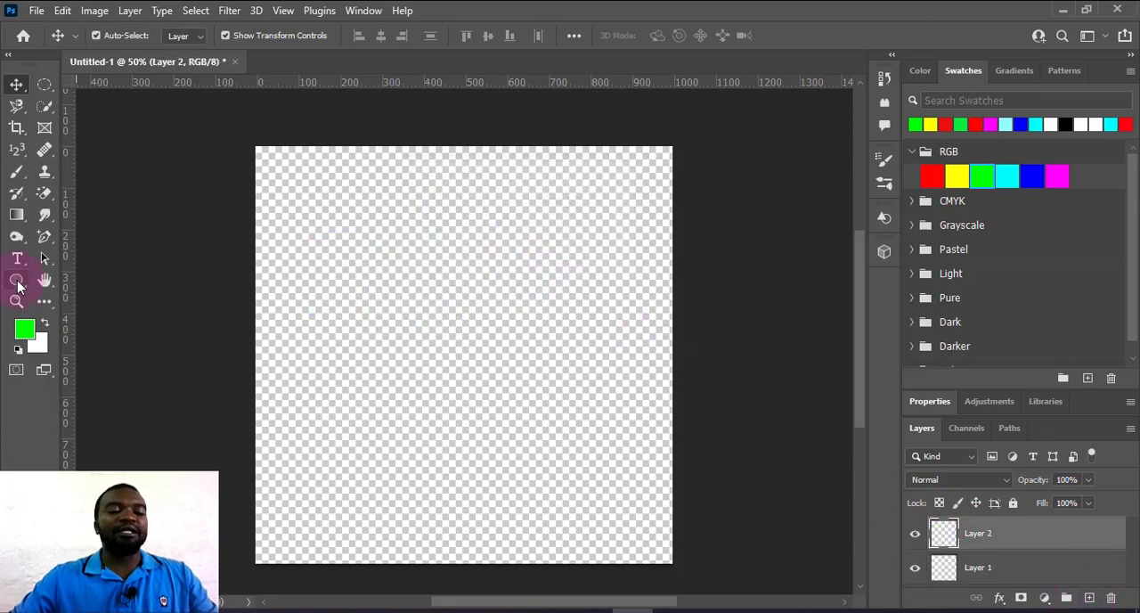
Draw a perfect green circle about 692 px in diameter with the Ellipse tool.
click(17, 283)
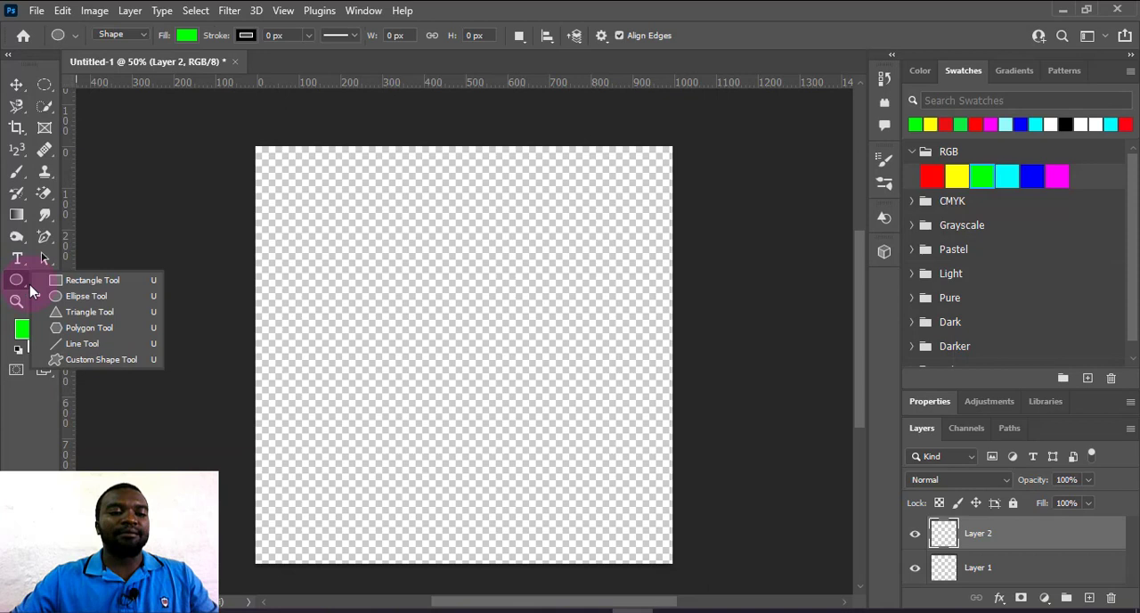
click(78, 295)
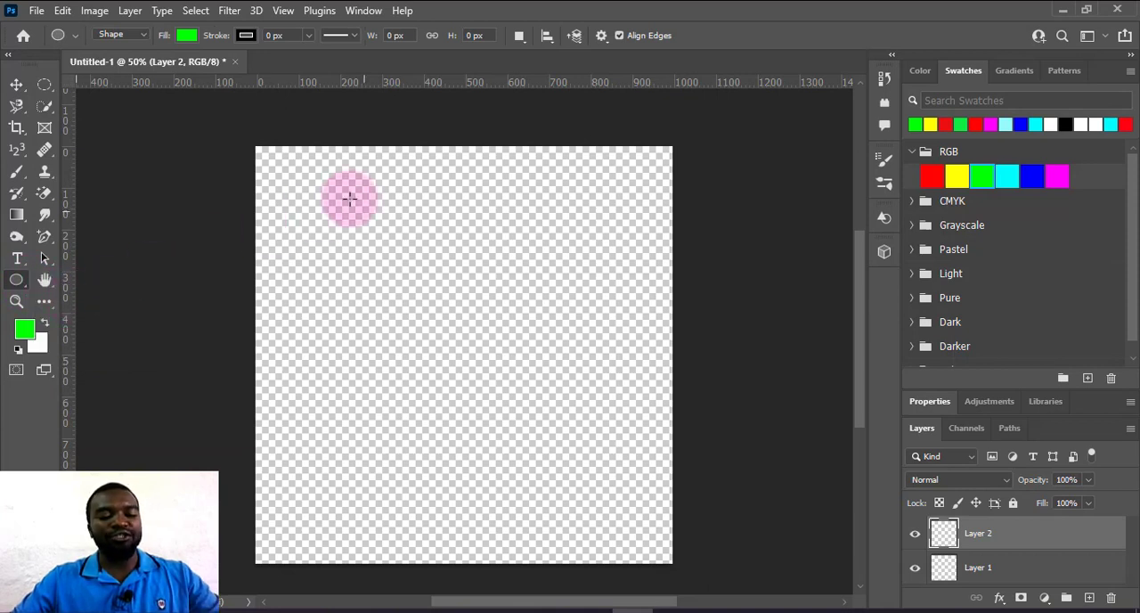
mouse_move(350, 199)
mouse_down()
mouse_move(452, 298)
mouse_move(636, 530)
mouse_up()
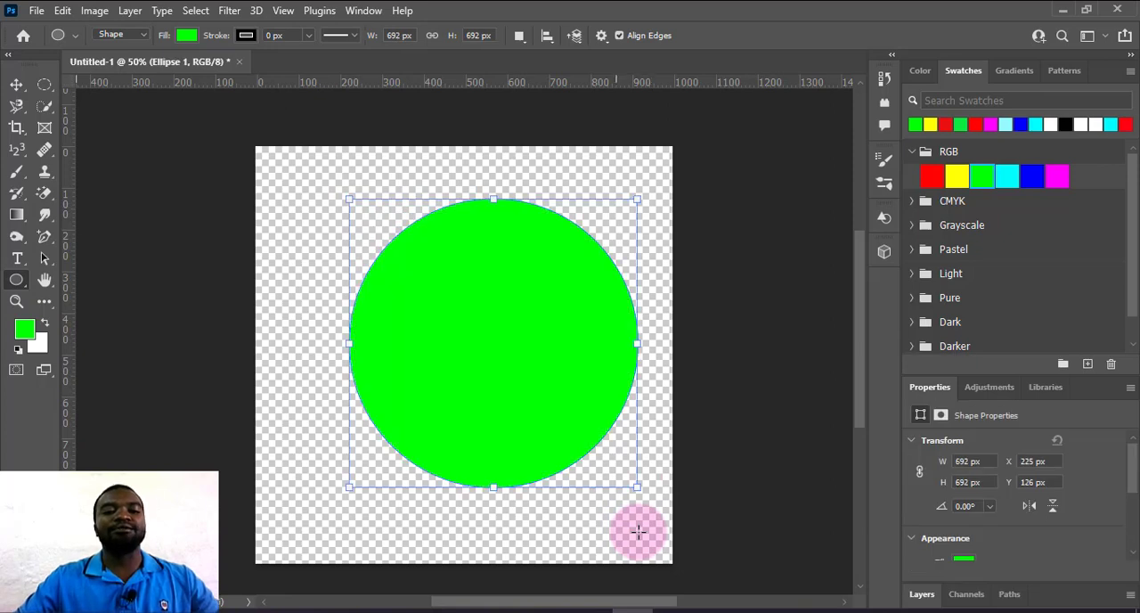
Move the green circle partly off the canvas's upper-left corner, to about X -253 px, Y -148 px, and deselect it.
drag(465, 309, 433, 275)
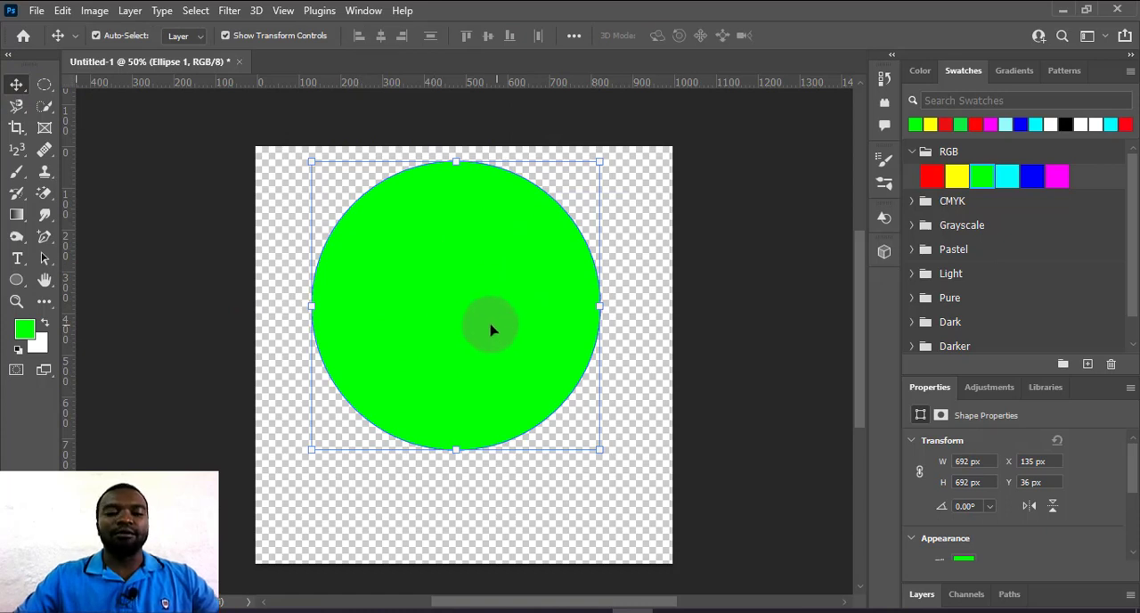
drag(489, 323, 347, 261)
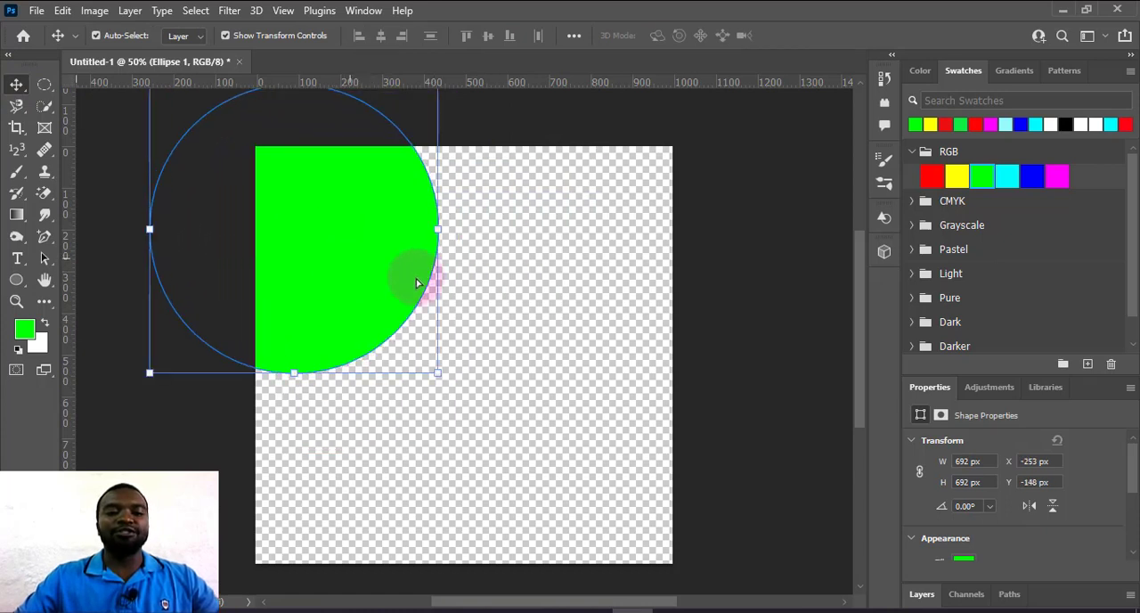
click(598, 333)
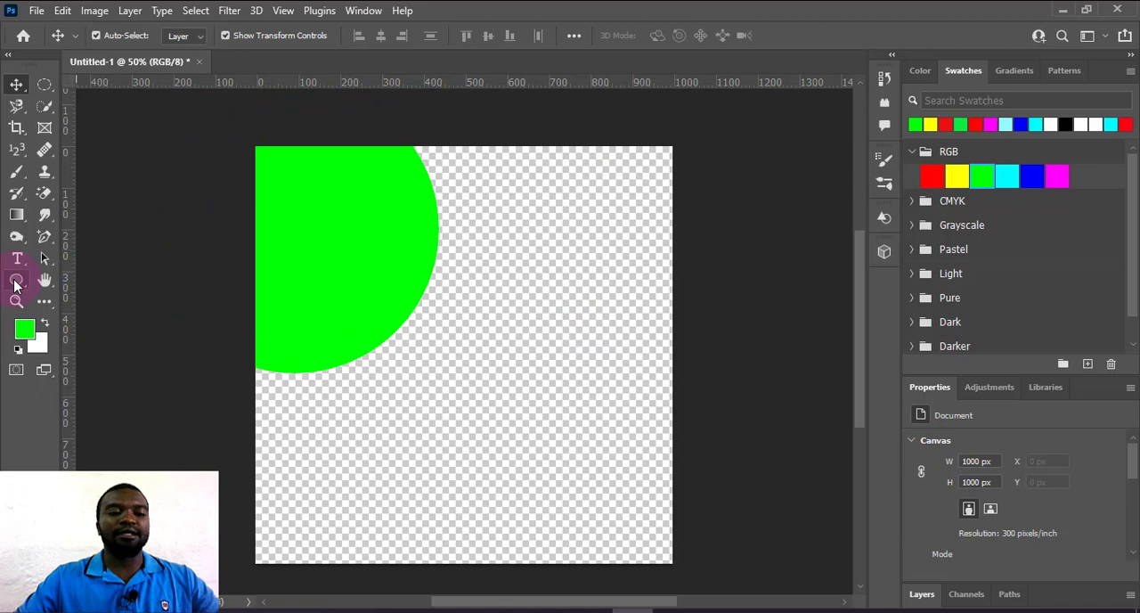
Draw a green ellipse about 667 px wide and 346 px high below the circle with the Ellipse tool.
click(16, 281)
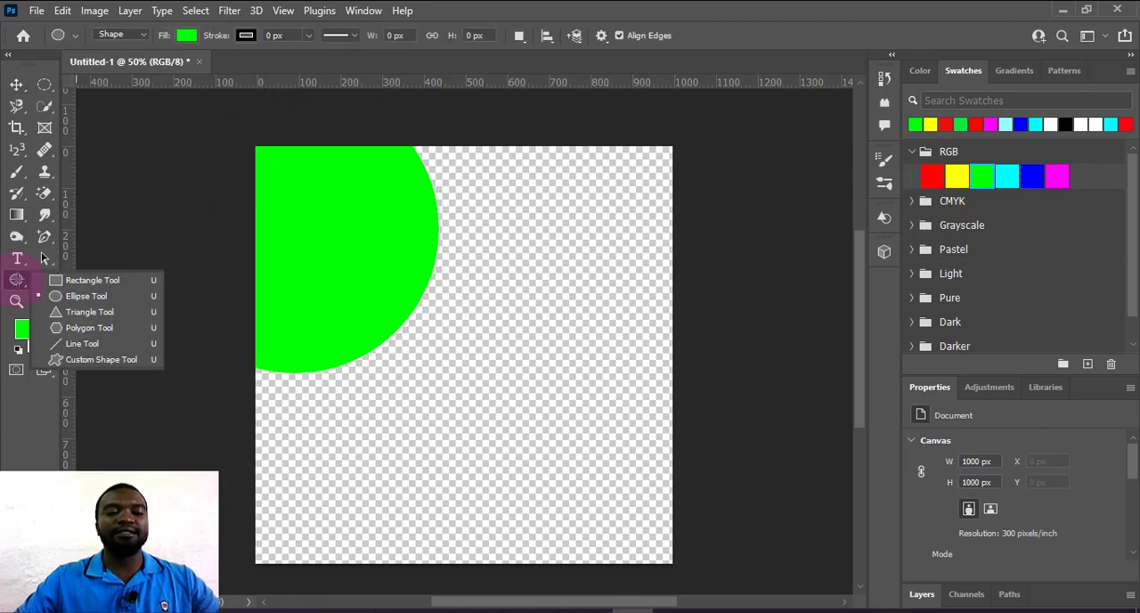
click(82, 296)
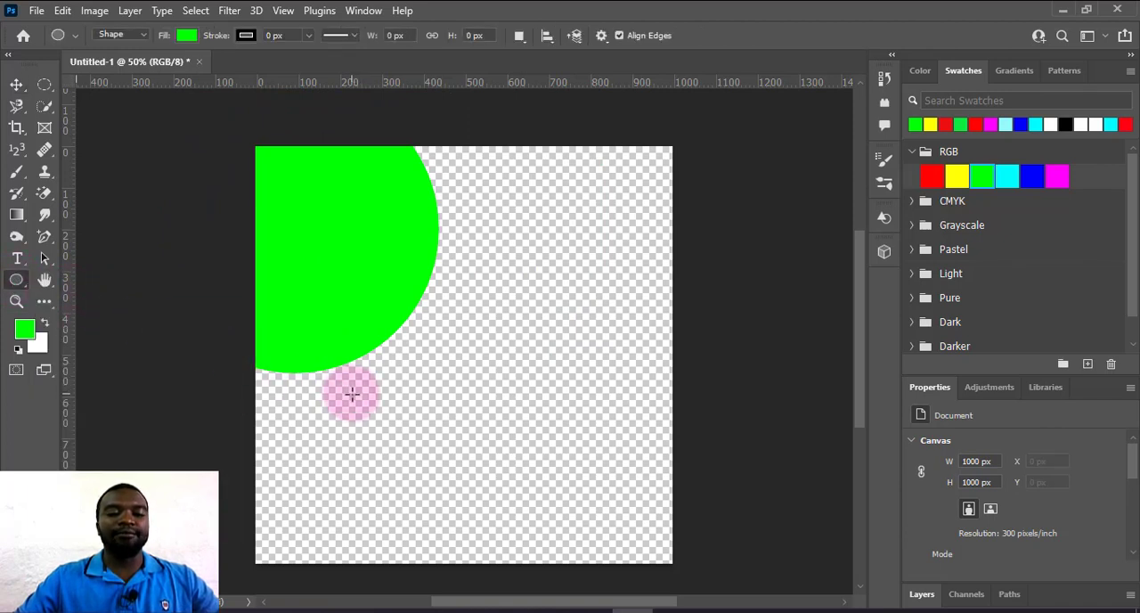
drag(351, 394, 629, 535)
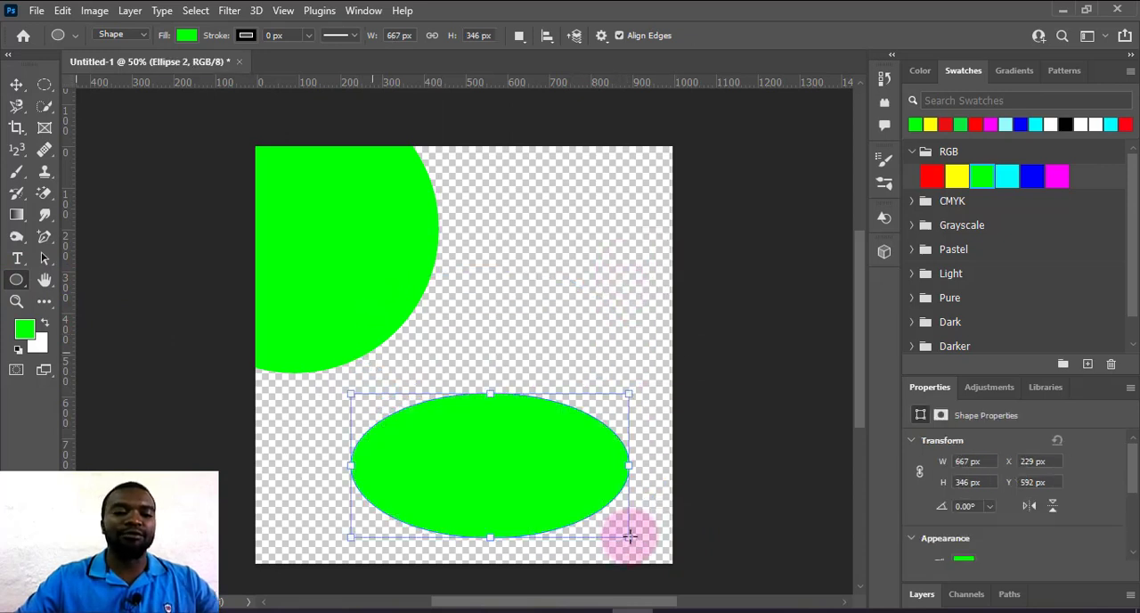
Move the green circle right and down to about X -17 px, Y -70 px.
click(17, 282)
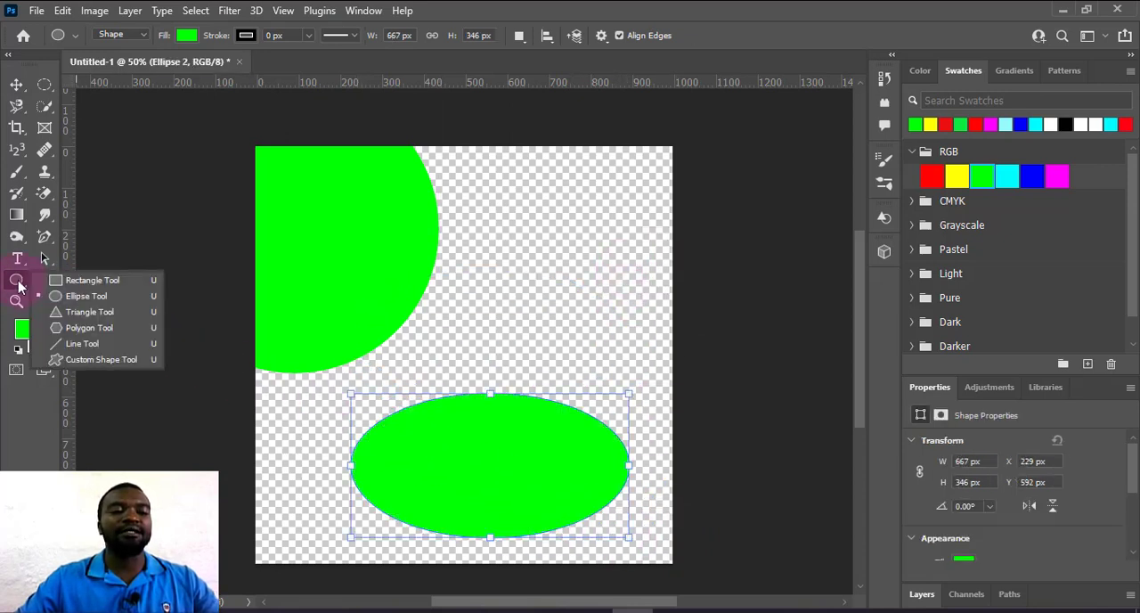
click(18, 85)
click(419, 306)
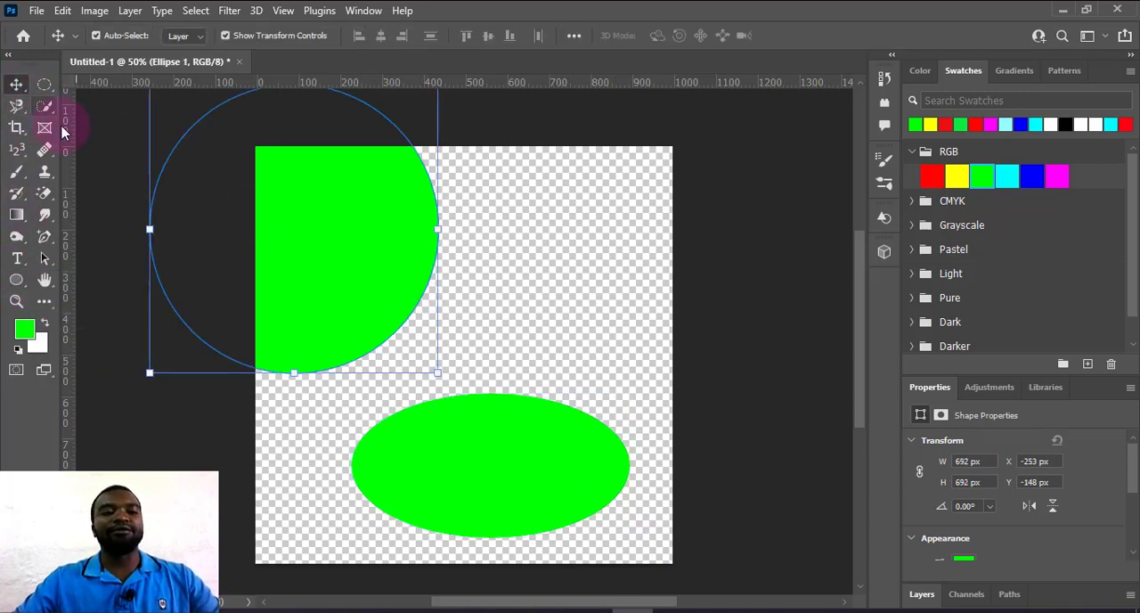
drag(332, 244, 430, 278)
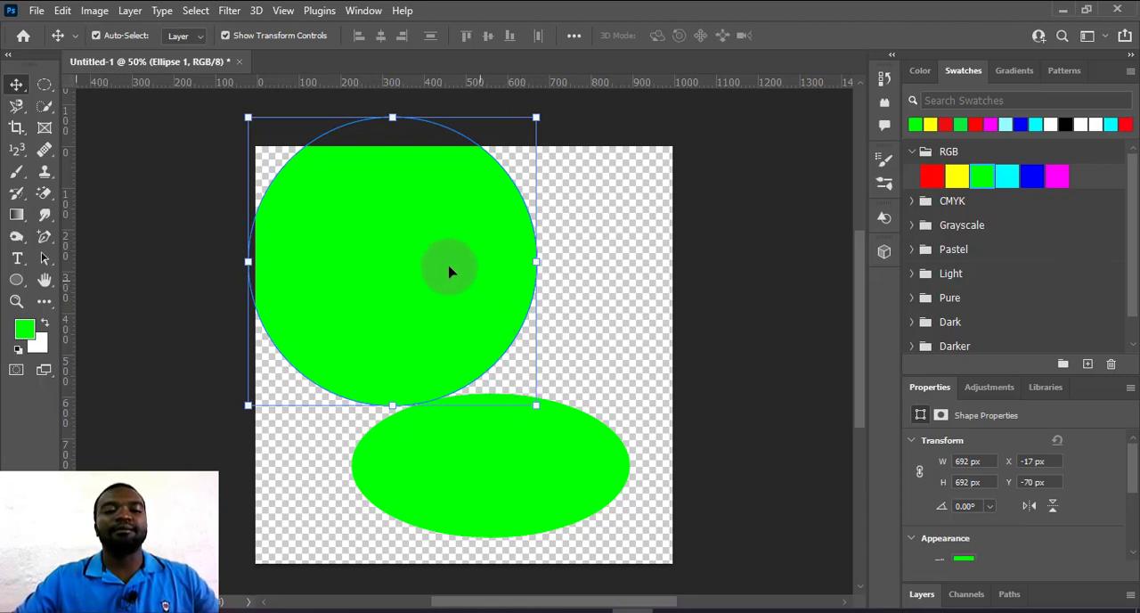
Turn the Move tool's transform controls off and back on.
click(17, 86)
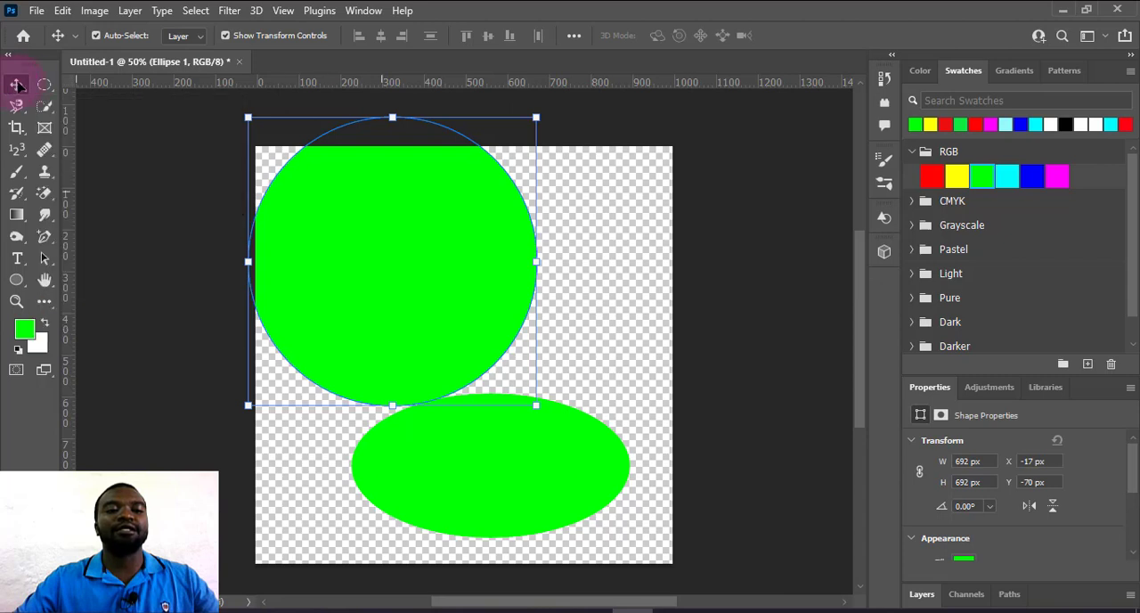
click(227, 39)
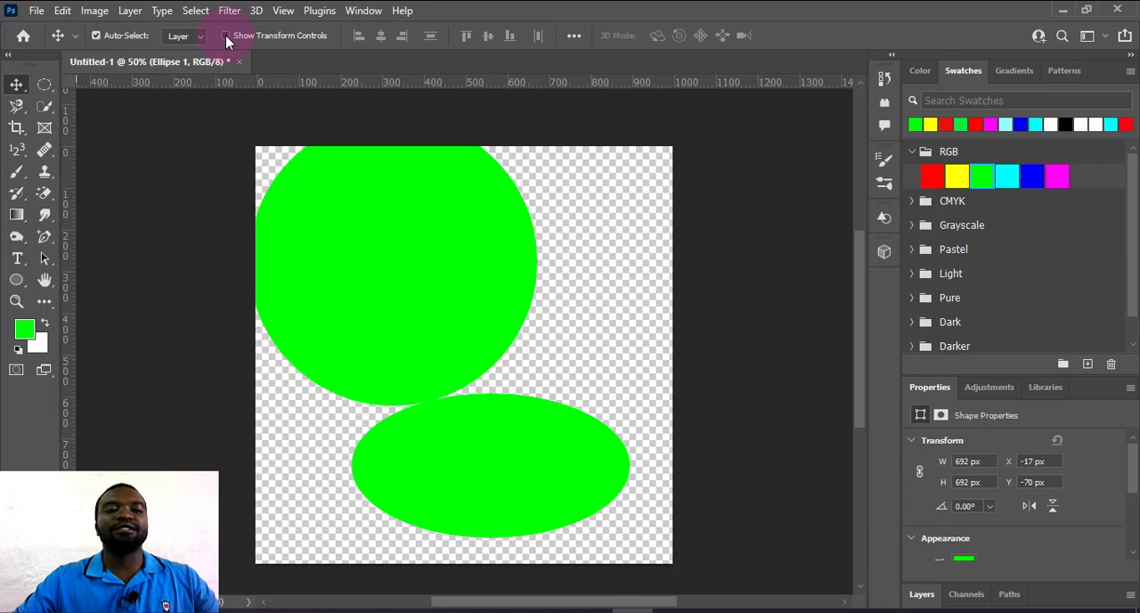
click(225, 35)
Scale the green circle down to about 324 px in diameter and place it inside the canvas's upper-left area.
drag(536, 117, 423, 314)
drag(324, 348, 366, 247)
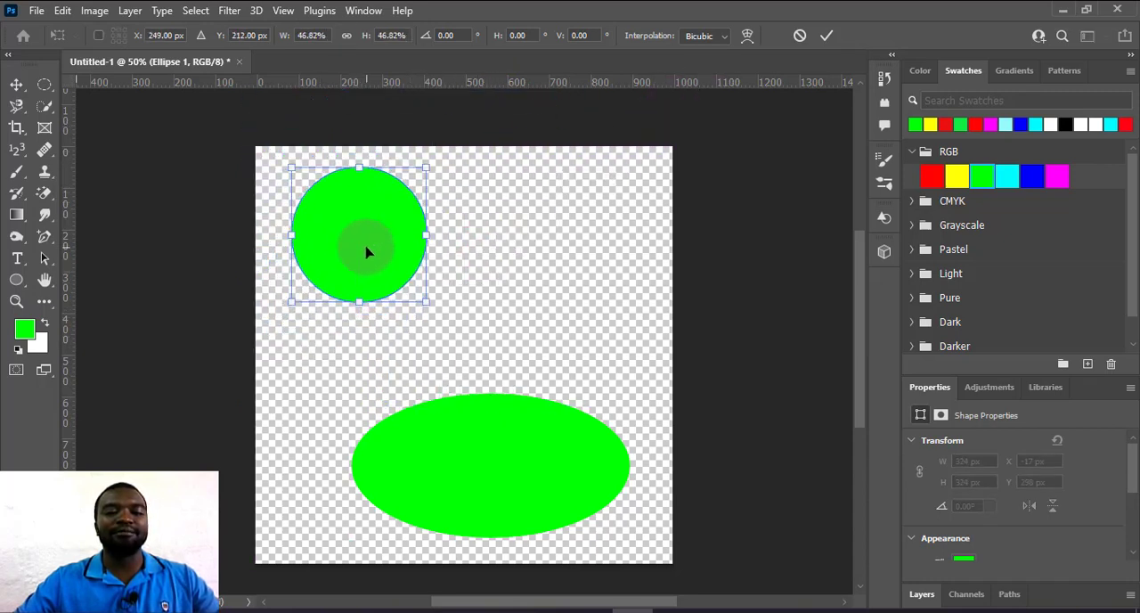
click(515, 476)
Shrink the green ellipse to about 379 px wide and 152 px high.
click(522, 473)
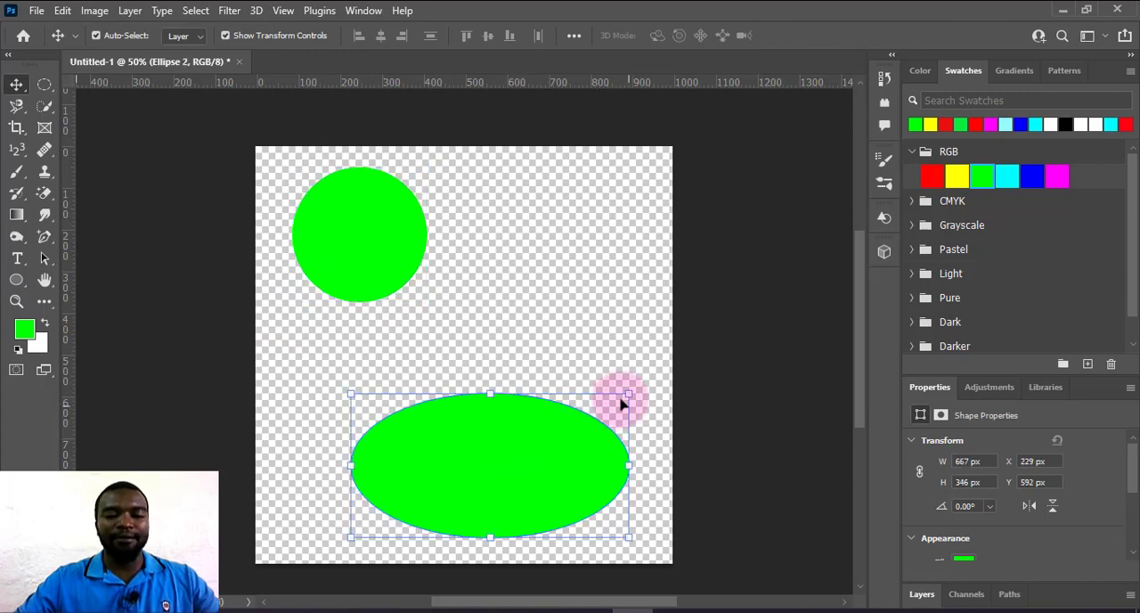
drag(629, 394, 508, 474)
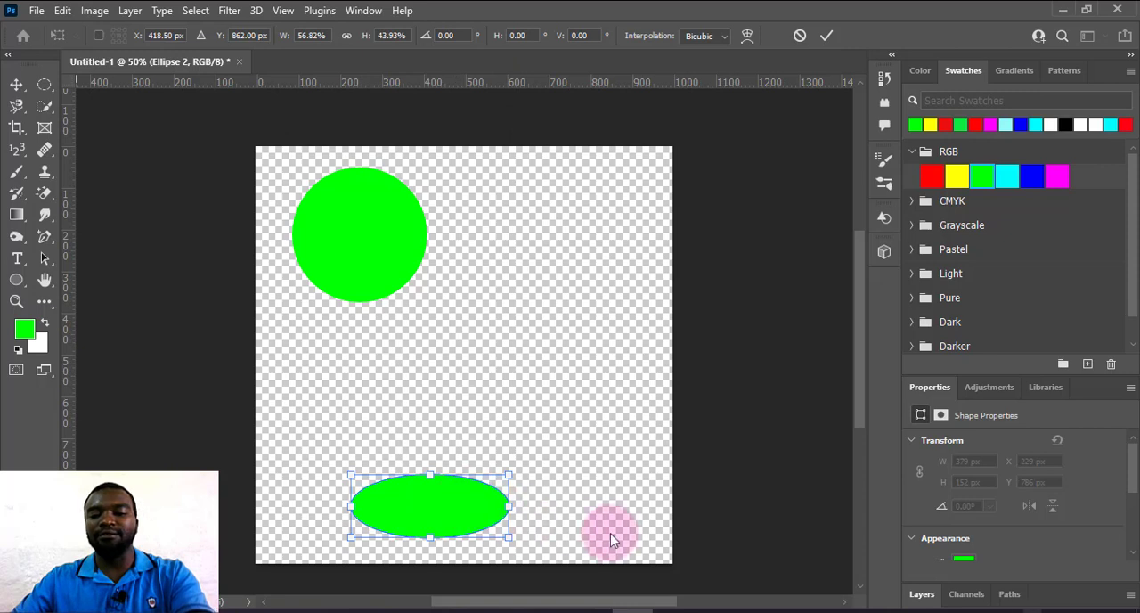
Delete the green ellipse's layer, Ellipse 2.
click(922, 595)
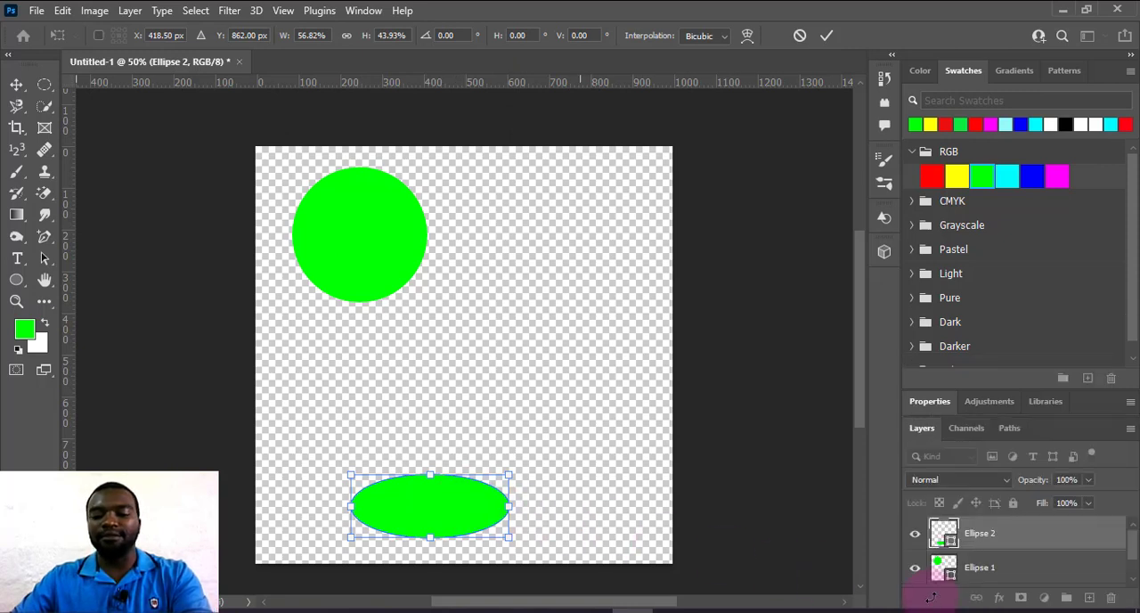
click(1011, 537)
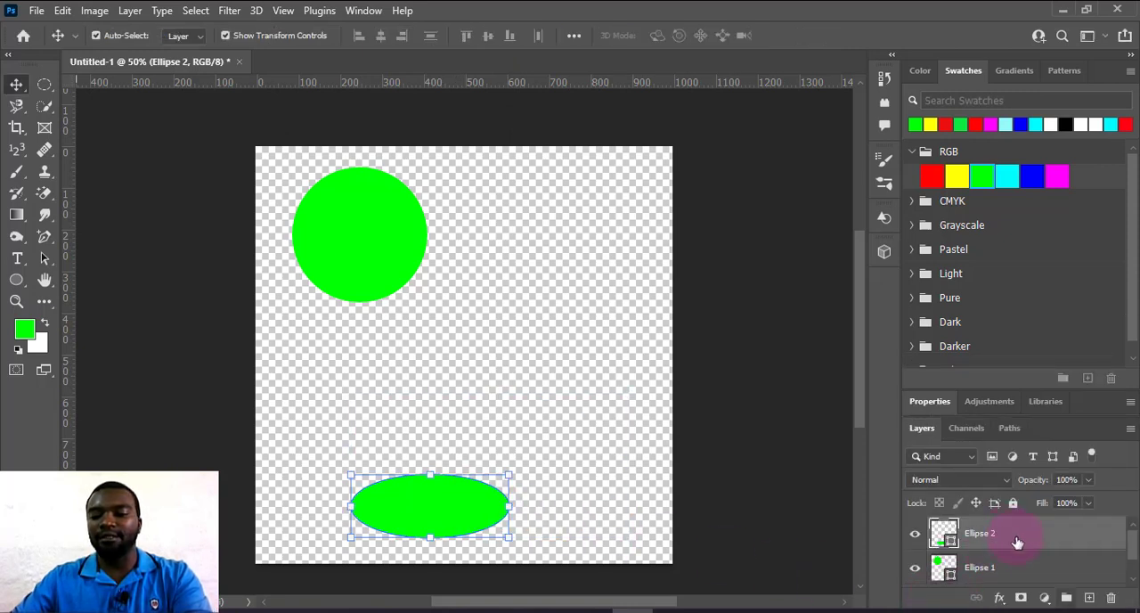
click(1110, 602)
click(484, 241)
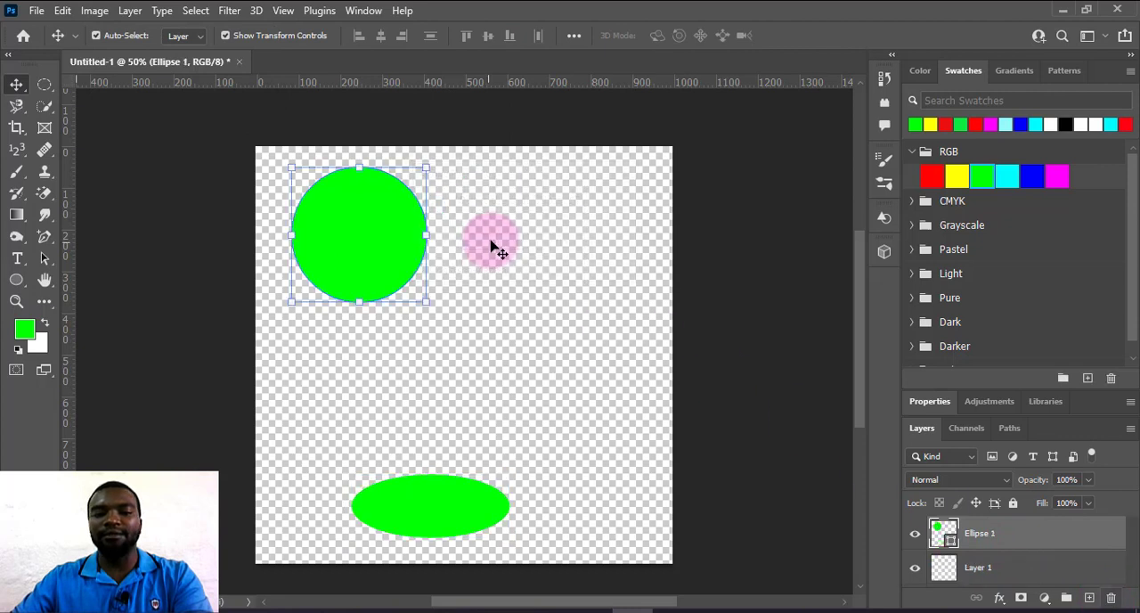
Move the green circle to near the middle of the canvas and delete its layer, Ellipse 1.
click(360, 254)
drag(360, 254, 450, 387)
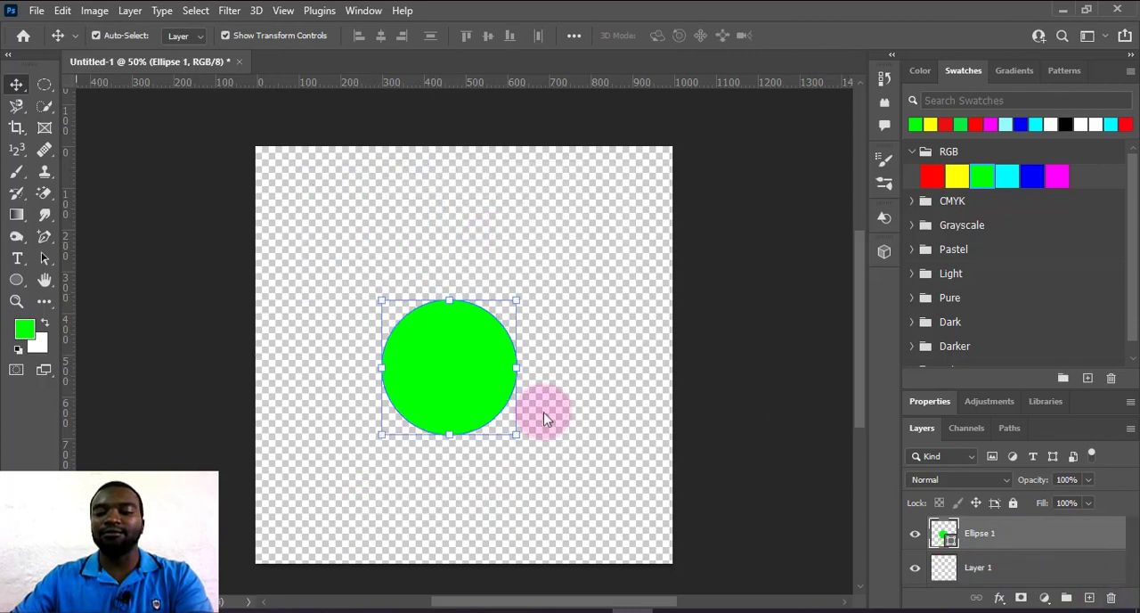
click(1113, 600)
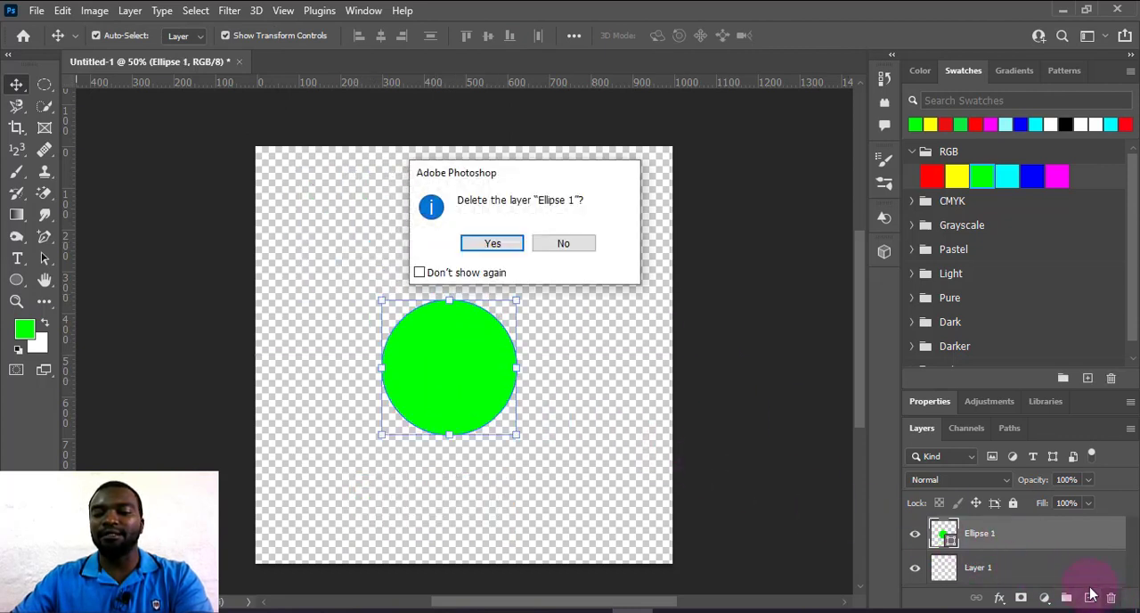
click(493, 243)
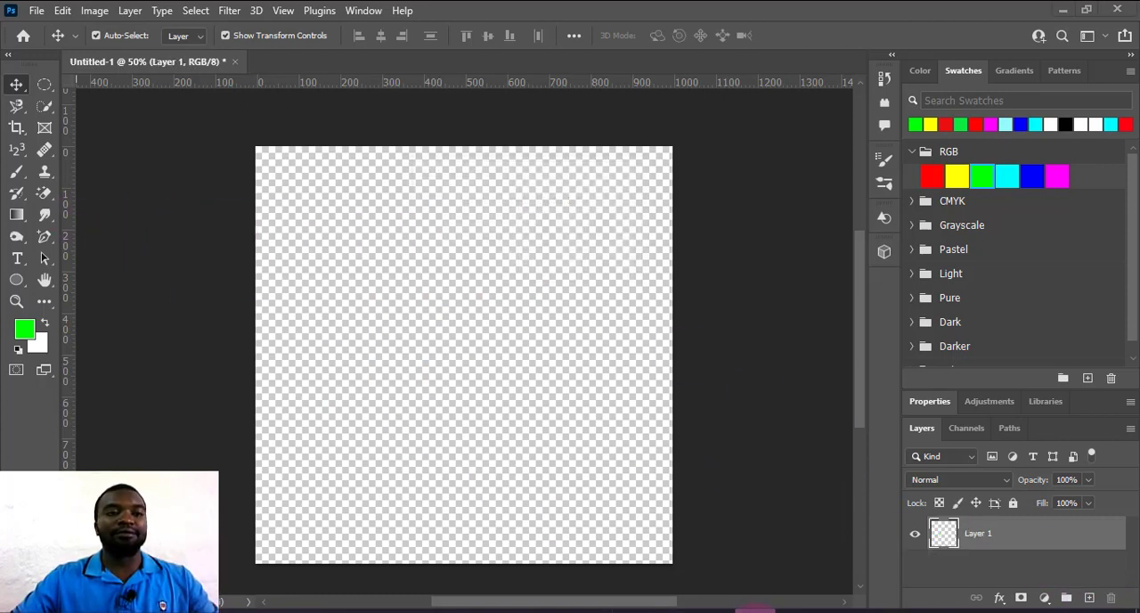
Draw a triangle about 719 px wide and 594 px high with the Triangle tool and recolor it RGB yellow.
right_click(16, 280)
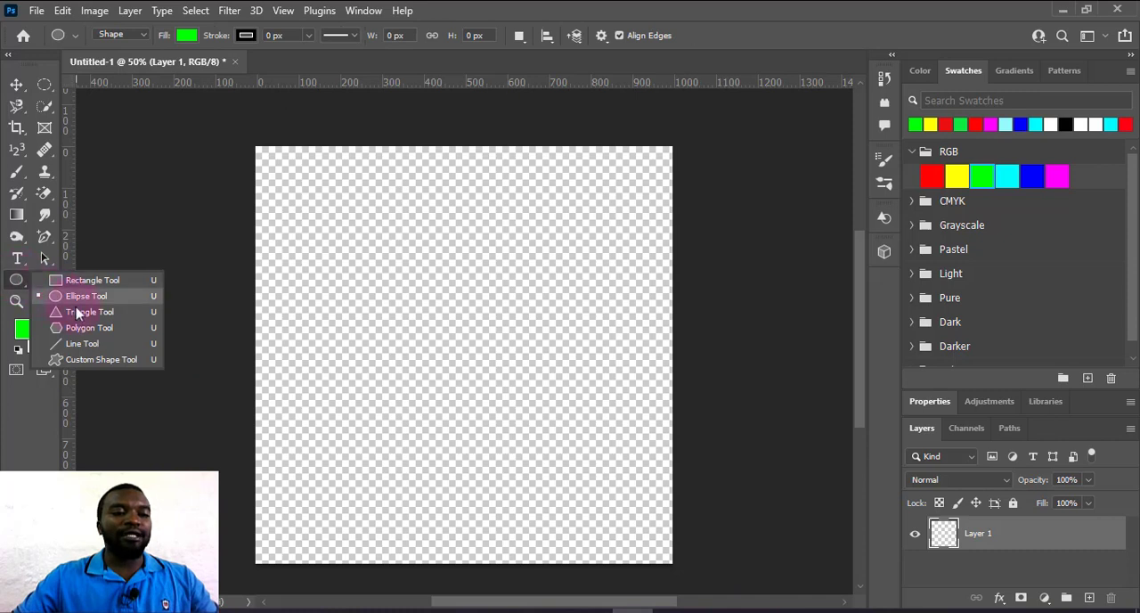
click(203, 278)
drag(326, 240, 626, 486)
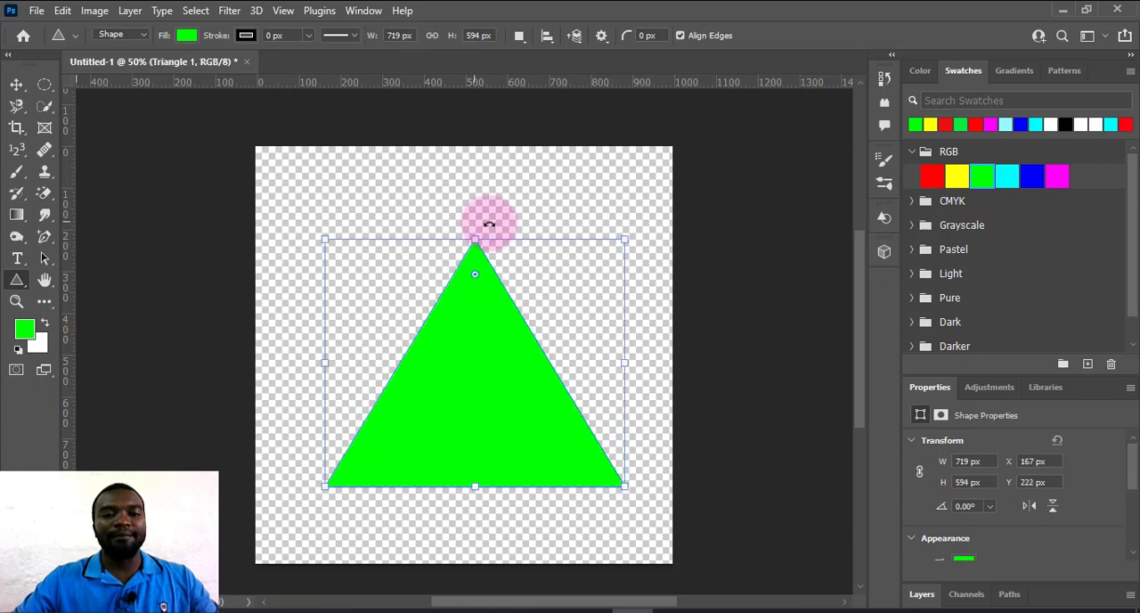
click(961, 178)
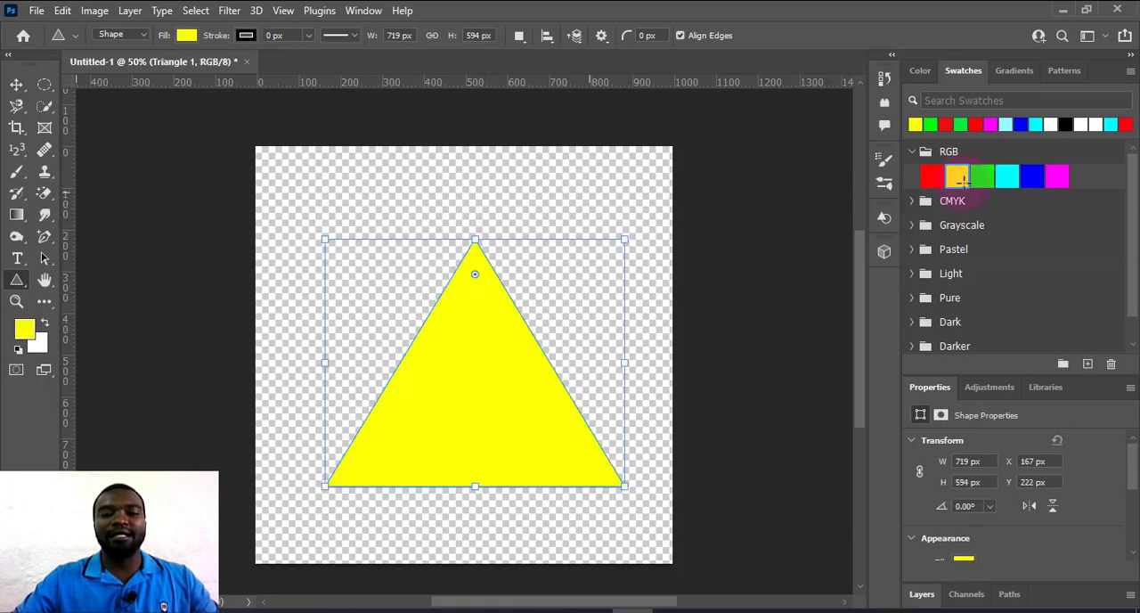
Move the yellow triangle partly off the canvas's upper-left corner, to about X -329 px, Y -206 px, and deselect it.
click(18, 86)
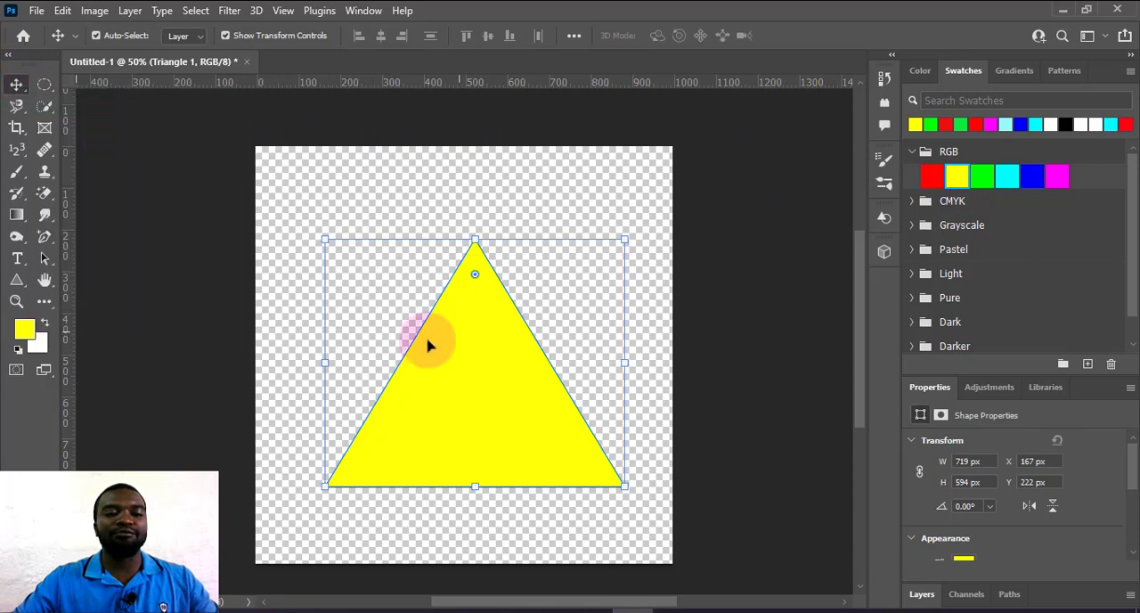
drag(430, 344, 280, 199)
click(561, 259)
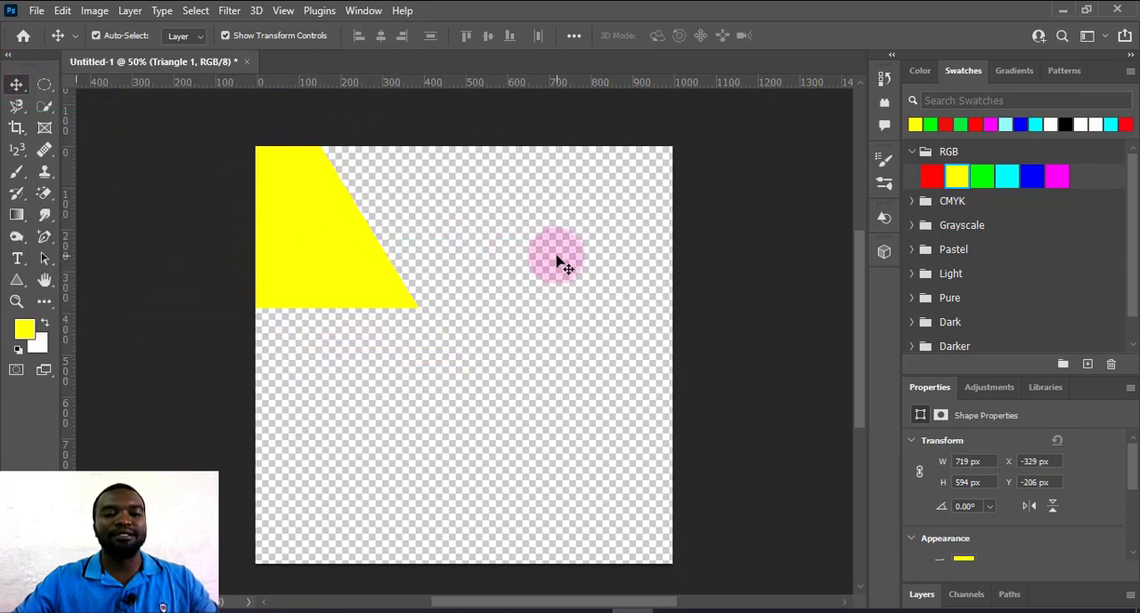
Reposition the yellow triangle at about X -181 px, Y -112 px and place three copies of it across the canvas.
drag(318, 242, 407, 305)
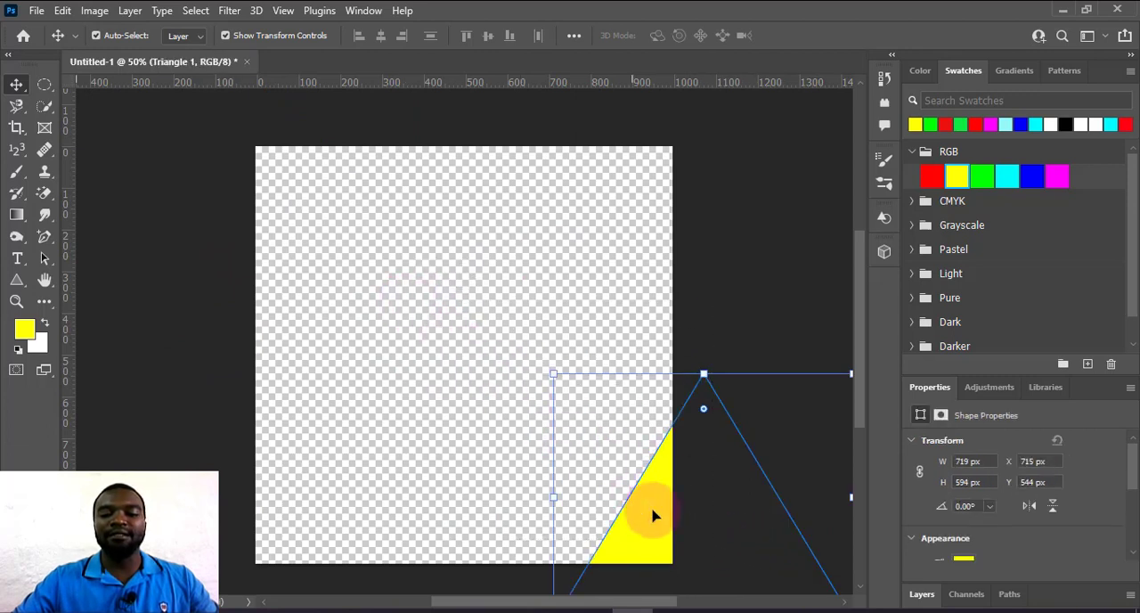
drag(652, 515, 216, 203)
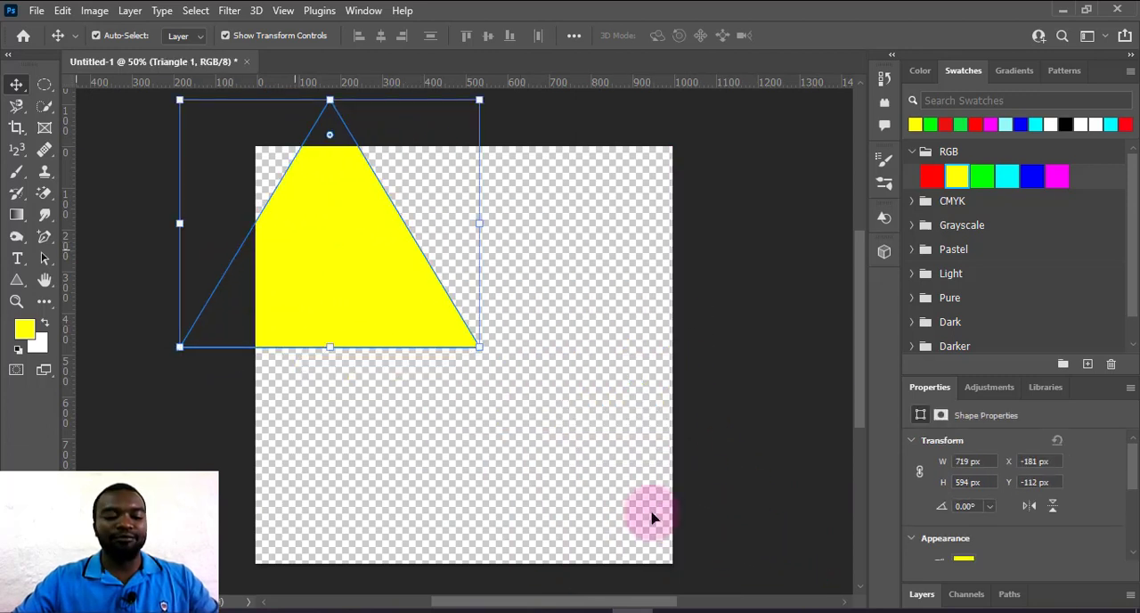
alt+drag(299, 257, 317, 468)
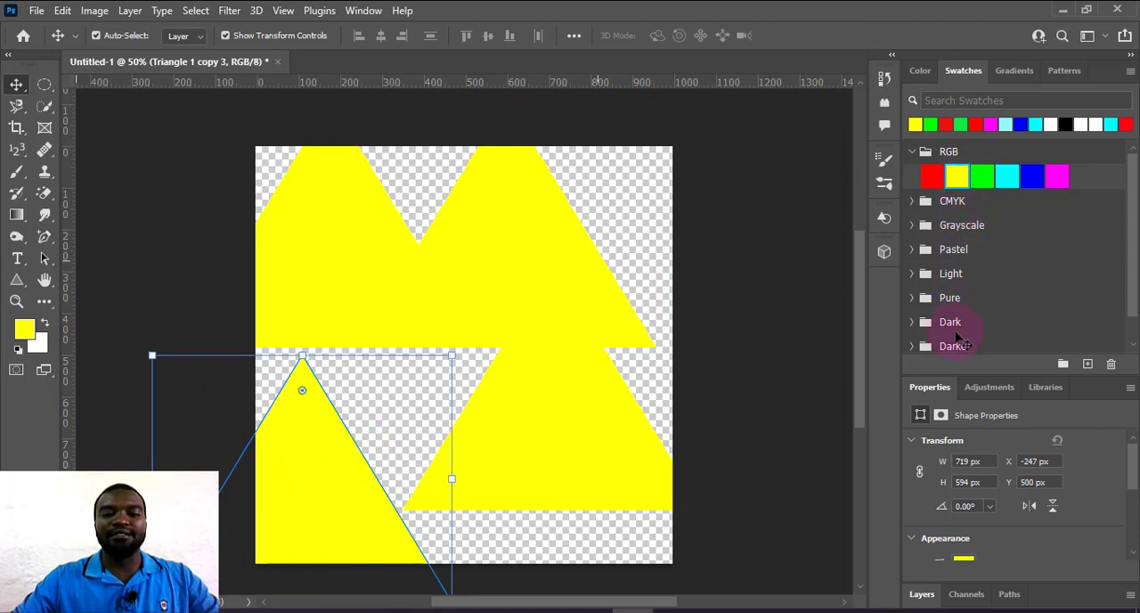
Select the layers of the three triangle copies together and delete them, leaving out the original Triangle 1.
click(927, 595)
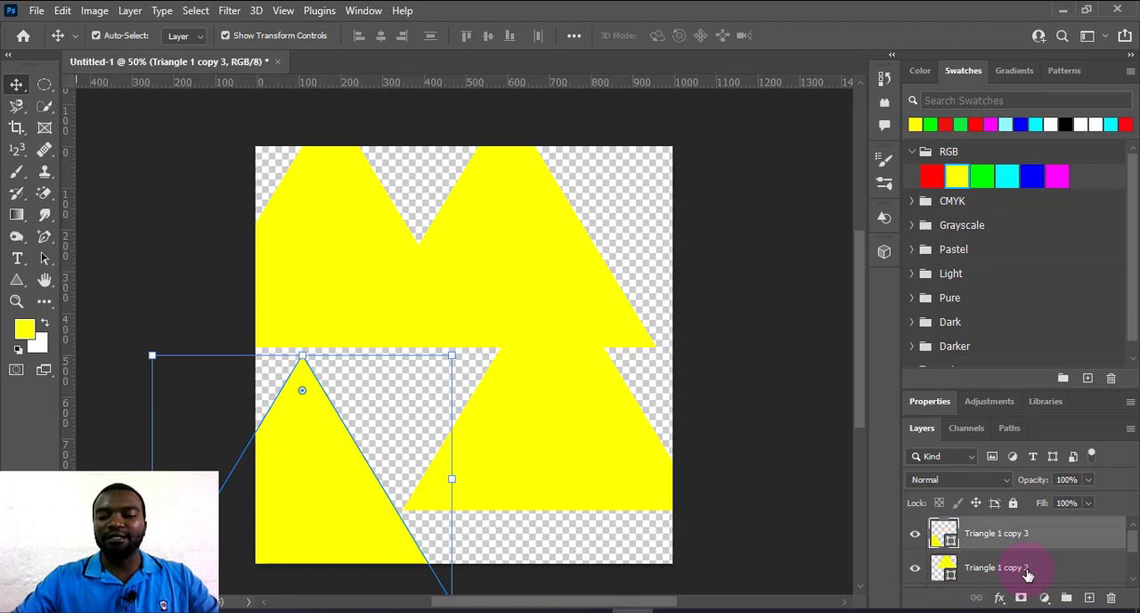
scroll(1027, 575, down, 2)
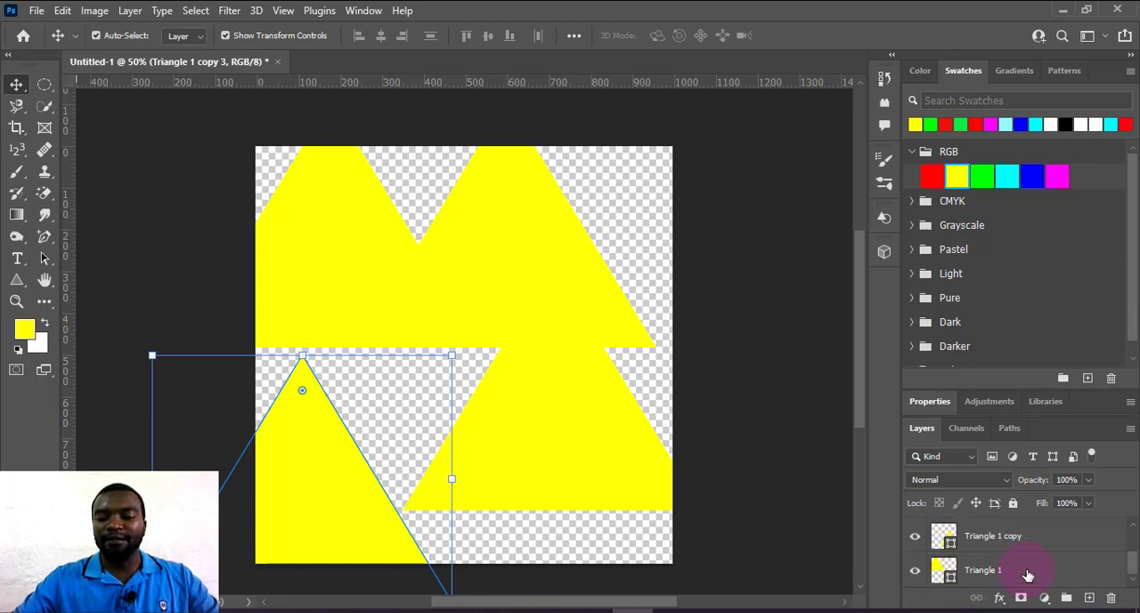
shift+click(1028, 575)
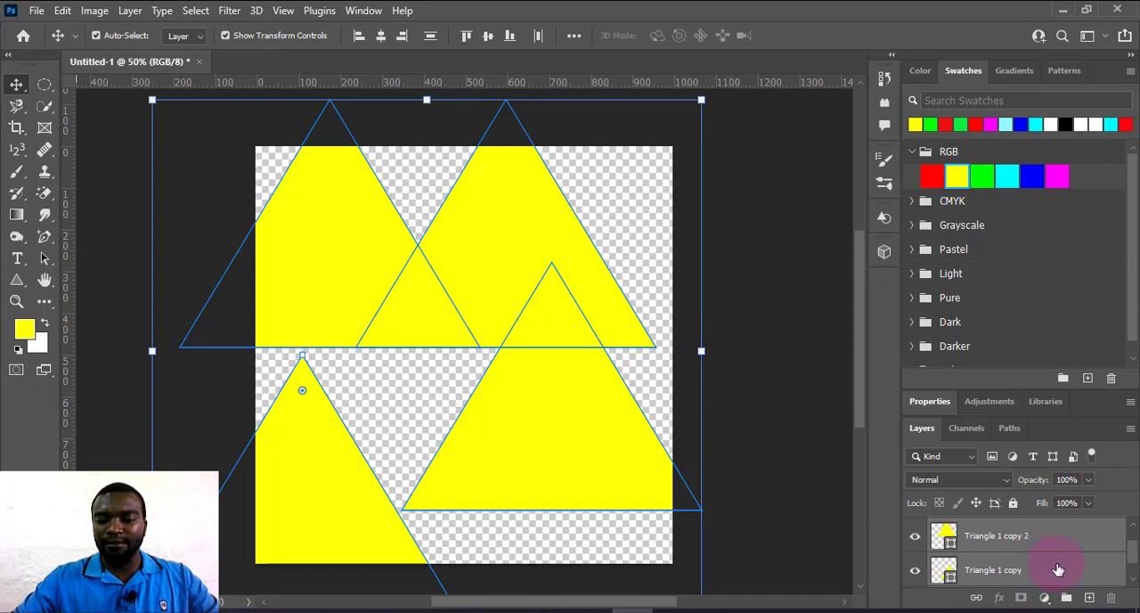
scroll(1059, 571, up, 1)
click(1043, 546)
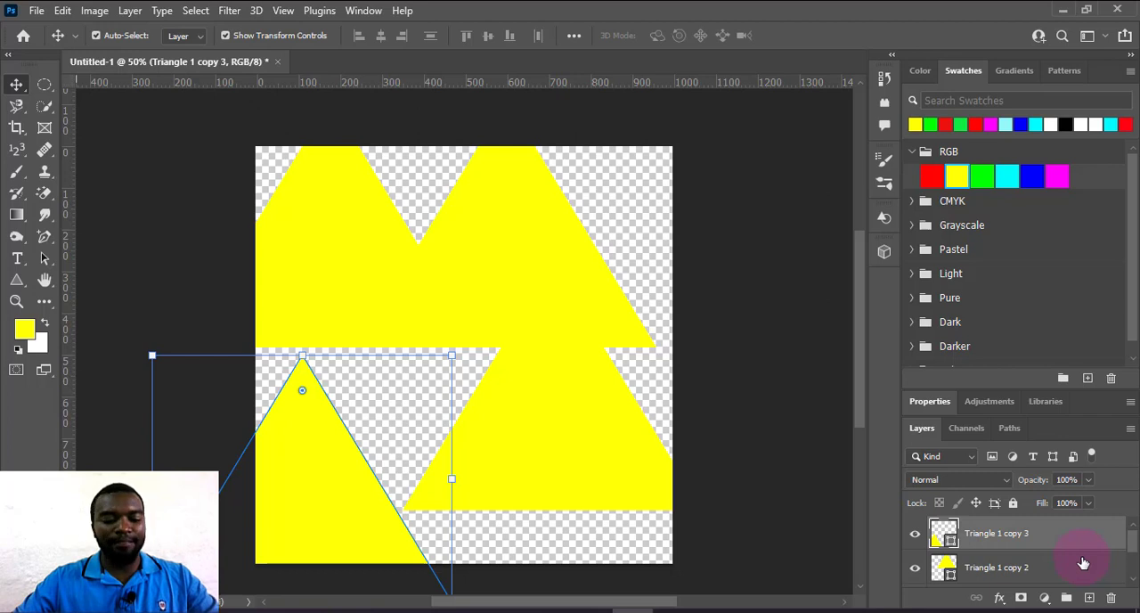
scroll(1083, 563, down, 2)
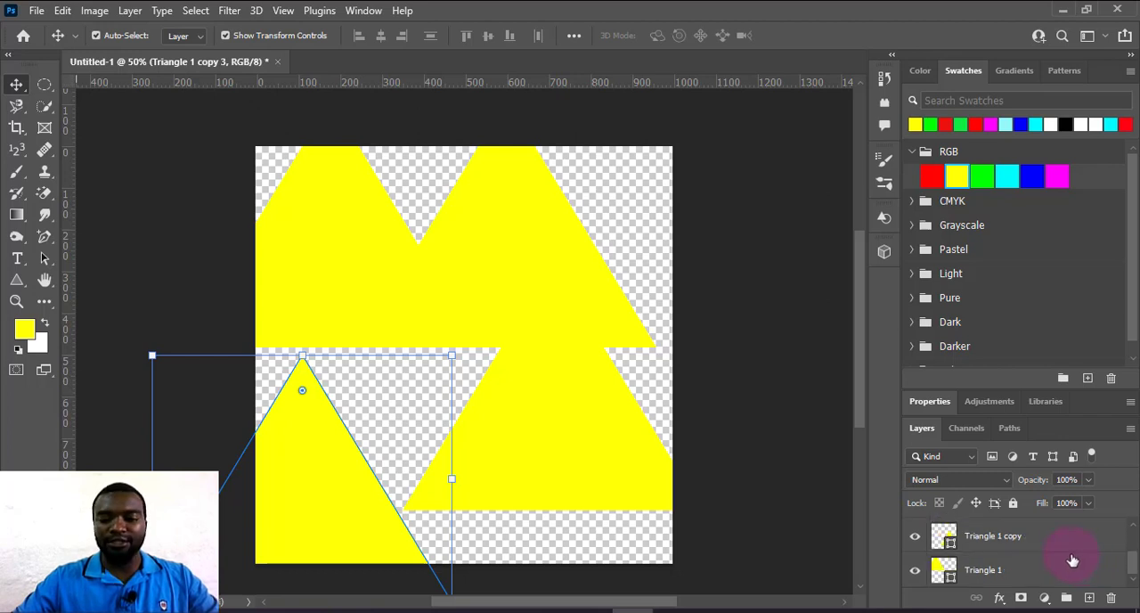
shift+click(1009, 543)
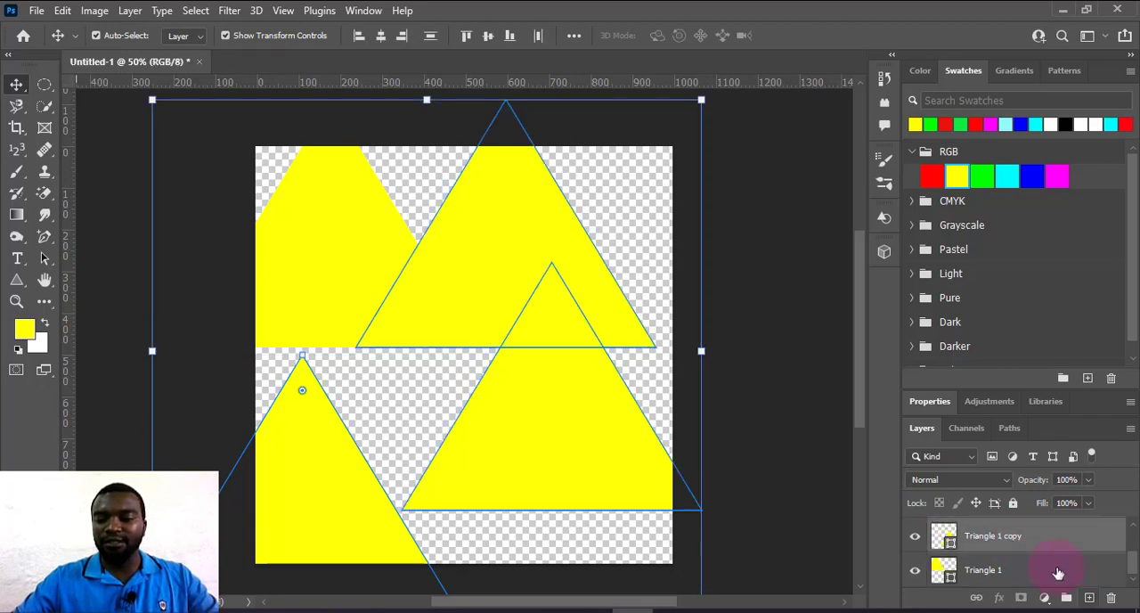
click(1110, 602)
click(495, 242)
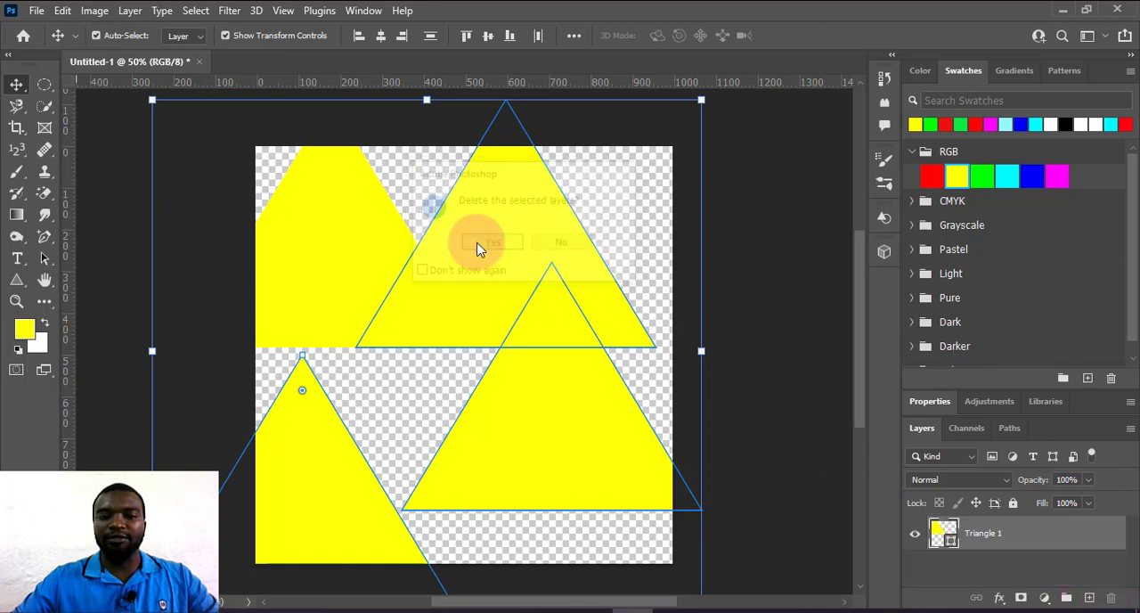
Move the yellow triangle to the middle of the canvas, add a blank layer above it and reselect the triangle.
drag(377, 272, 525, 384)
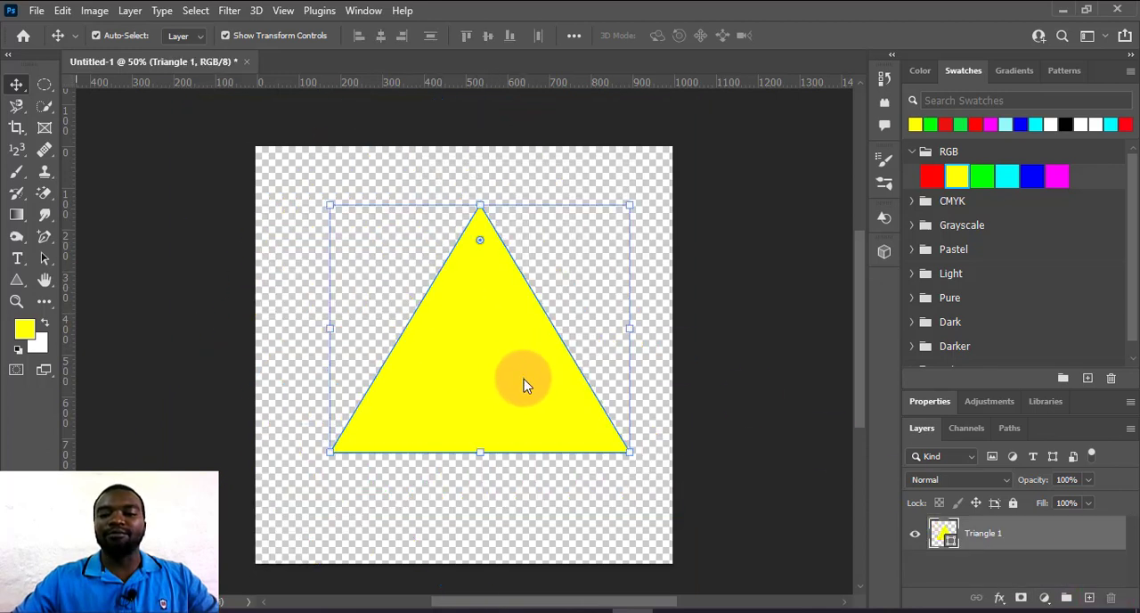
click(1089, 598)
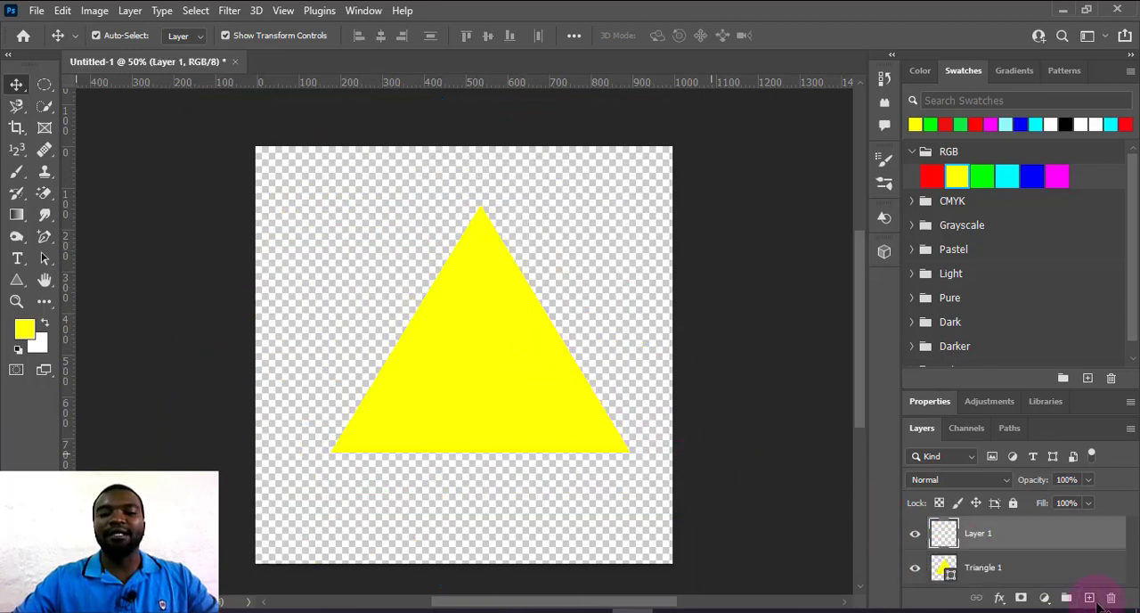
click(402, 335)
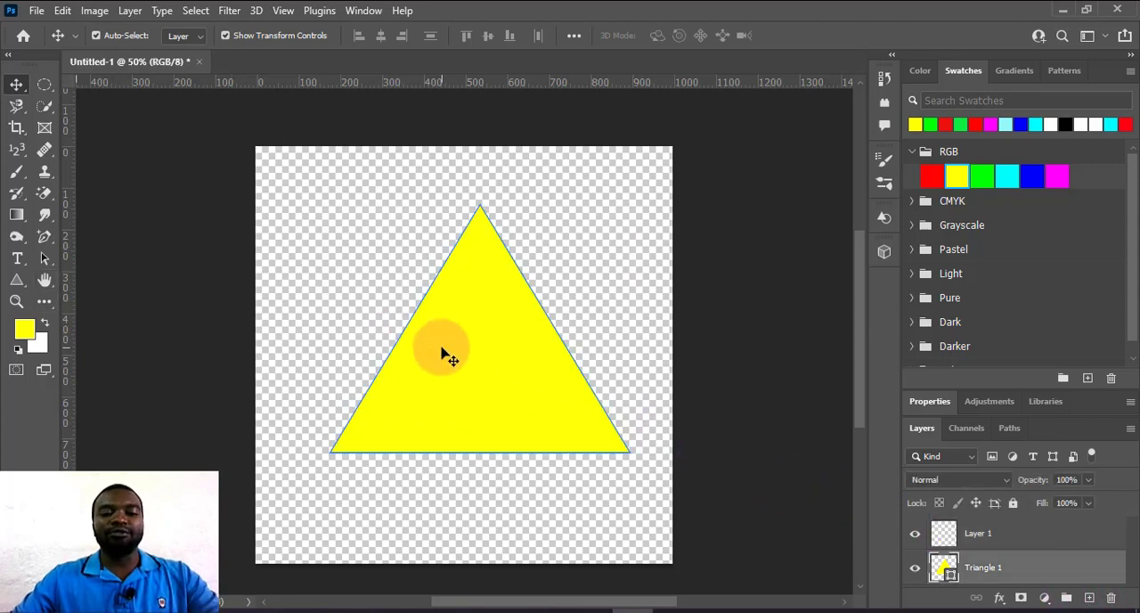
Delete the yellow triangle and draw a yellow five-sided polygon about 781 × 700 px in the middle of the canvas.
key(Delete)
click(18, 279)
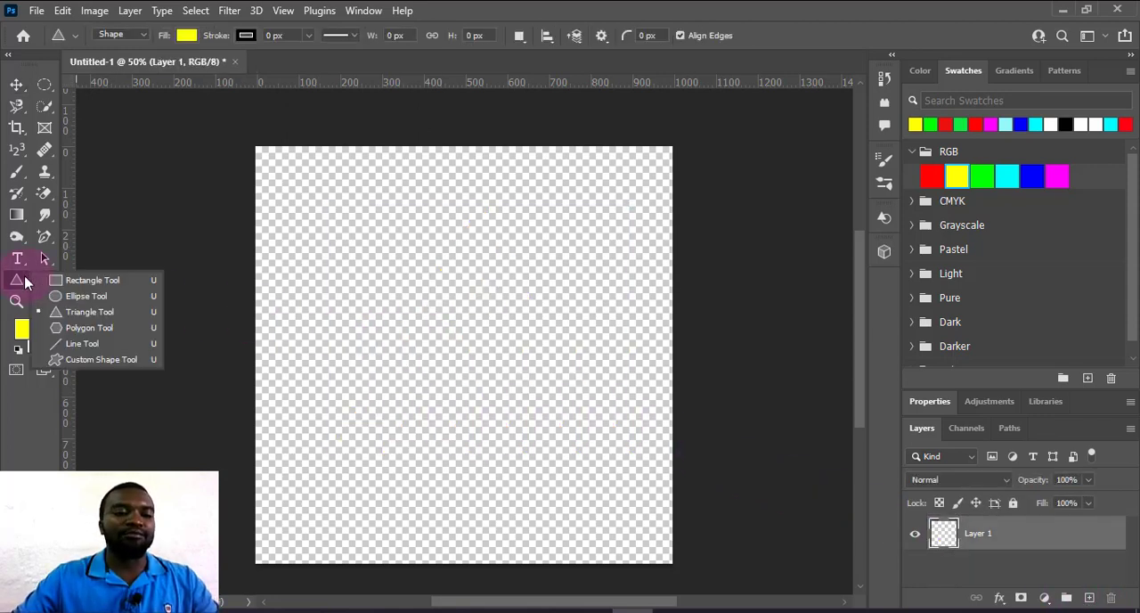
click(86, 328)
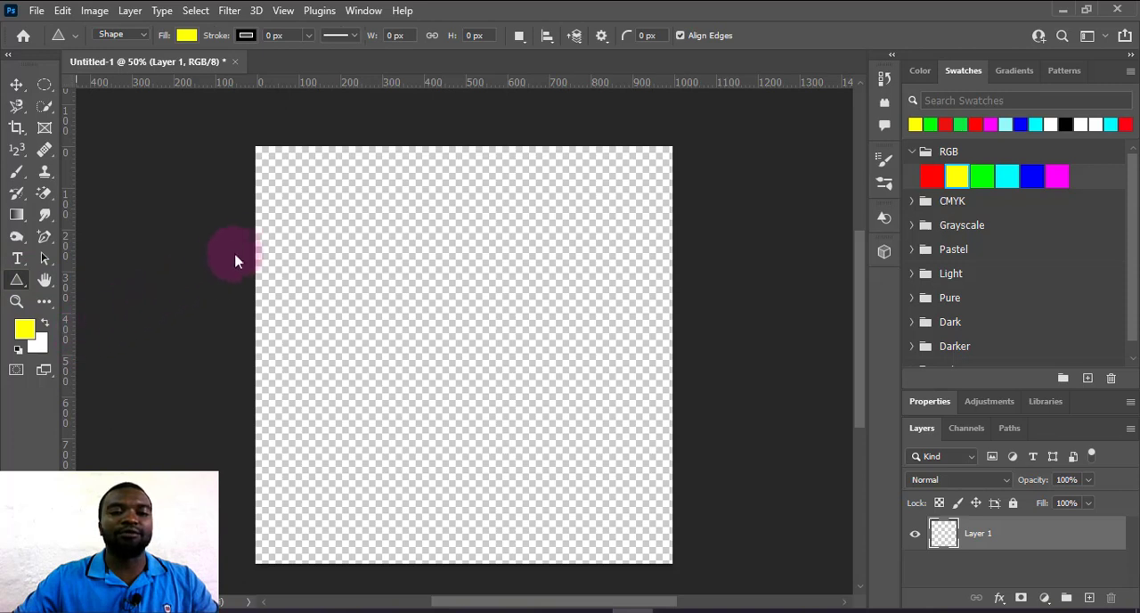
drag(298, 220, 625, 515)
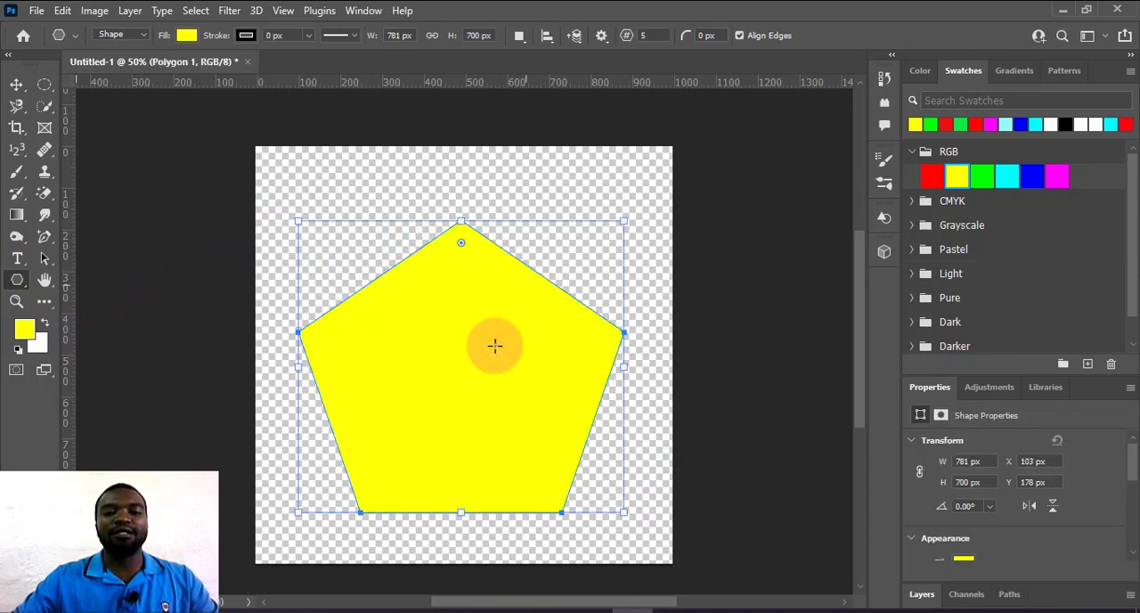
Add two blank layers above the yellow pentagon and delete the pentagon's layer, then select the upper blank layer, Layer 2.
click(924, 594)
click(1089, 598)
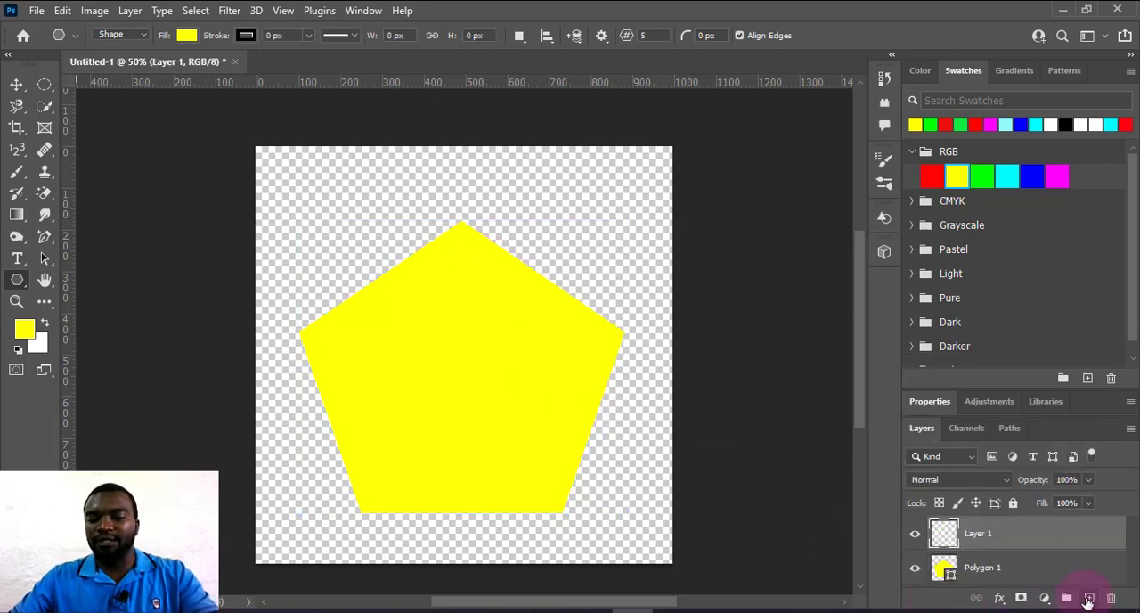
scroll(1034, 579, down, 1)
click(1031, 579)
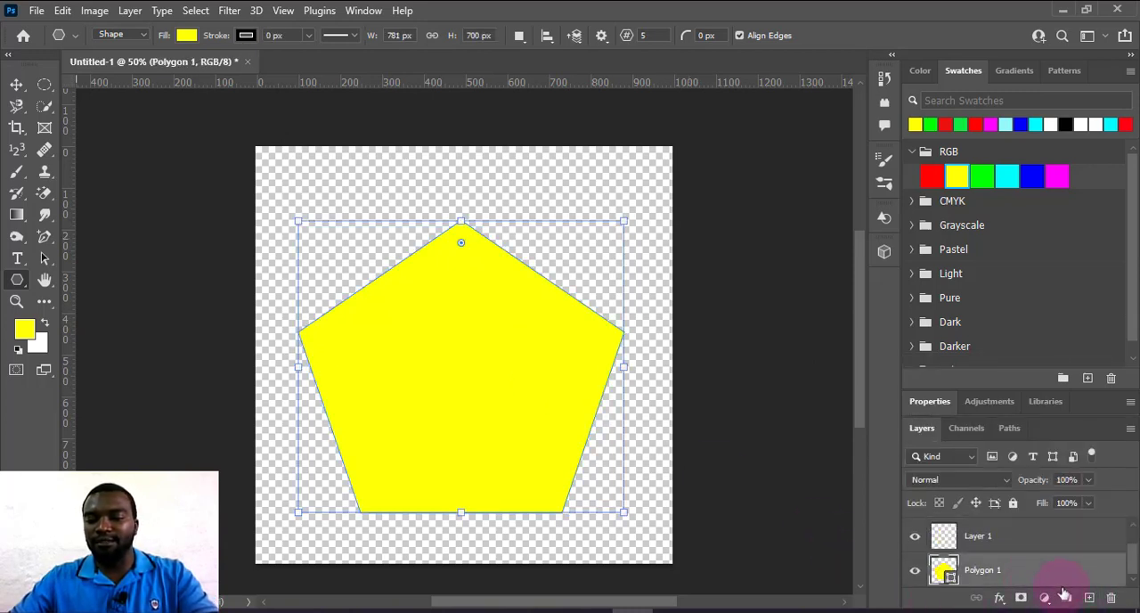
click(1113, 601)
click(471, 247)
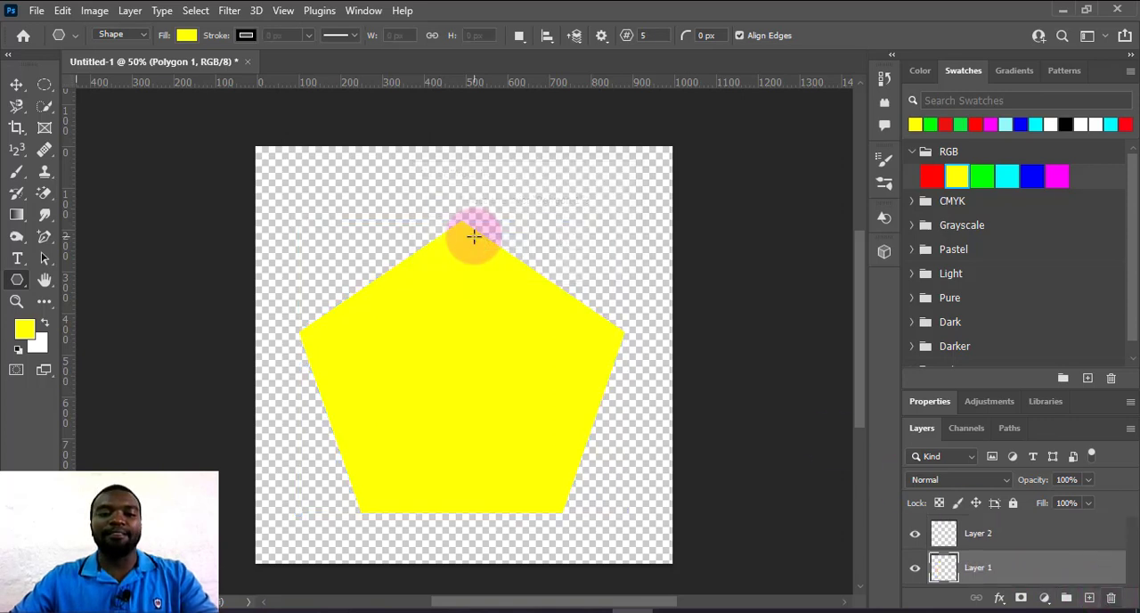
click(962, 539)
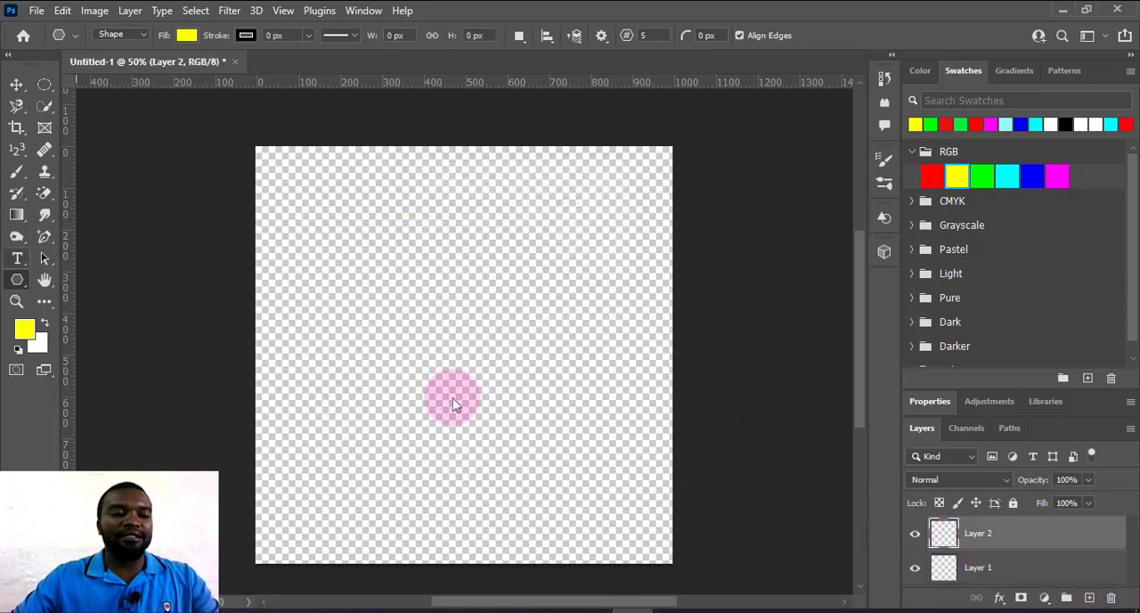
Draw a smaller yellow pentagon, about 597 × 568 px, left of the canvas centre with the Polygon tool.
click(17, 280)
click(70, 330)
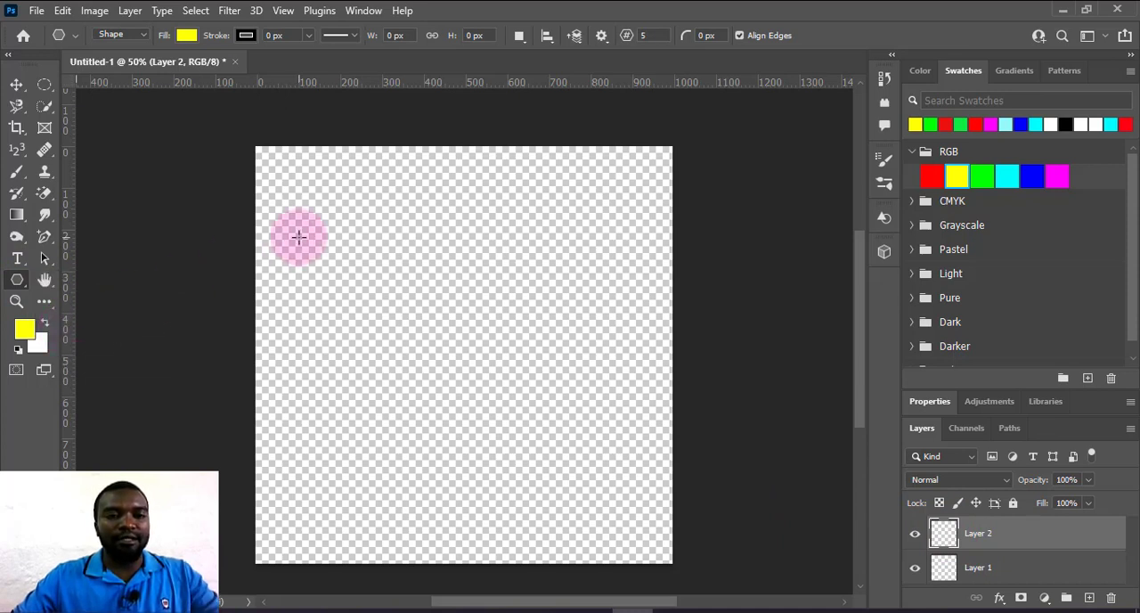
drag(298, 236, 570, 497)
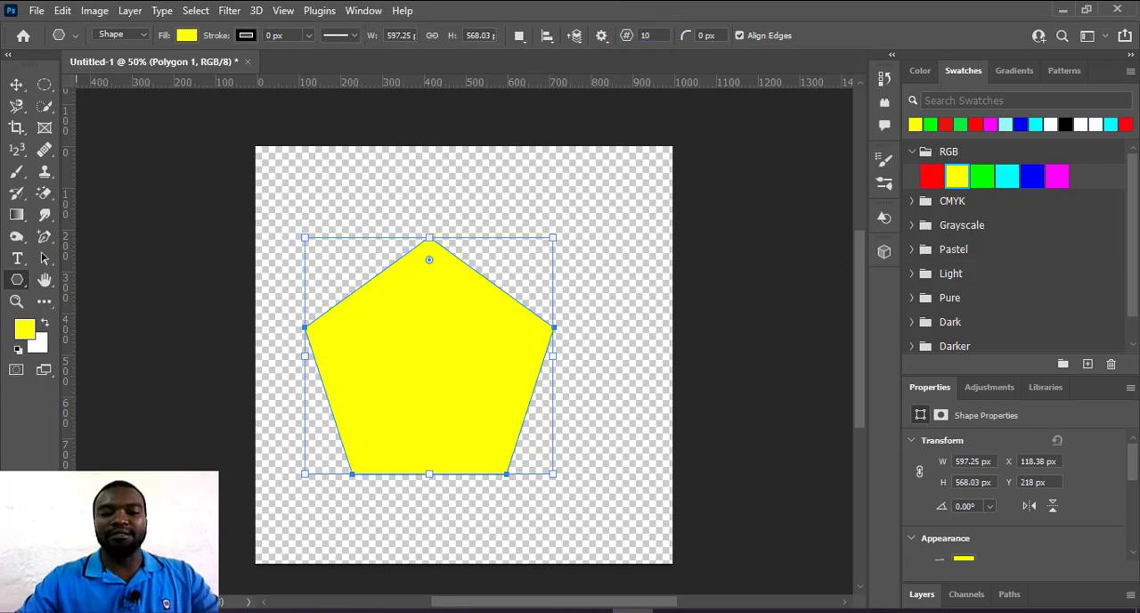
Draw a blue ten-sided polygon about 545 × 446 px and move it to the canvas's upper-right corner, at about X 627 px, Y -92 px.
mouse_move(468, 396)
mouse_down()
mouse_move(521, 304)
mouse_move(695, 211)
mouse_up()
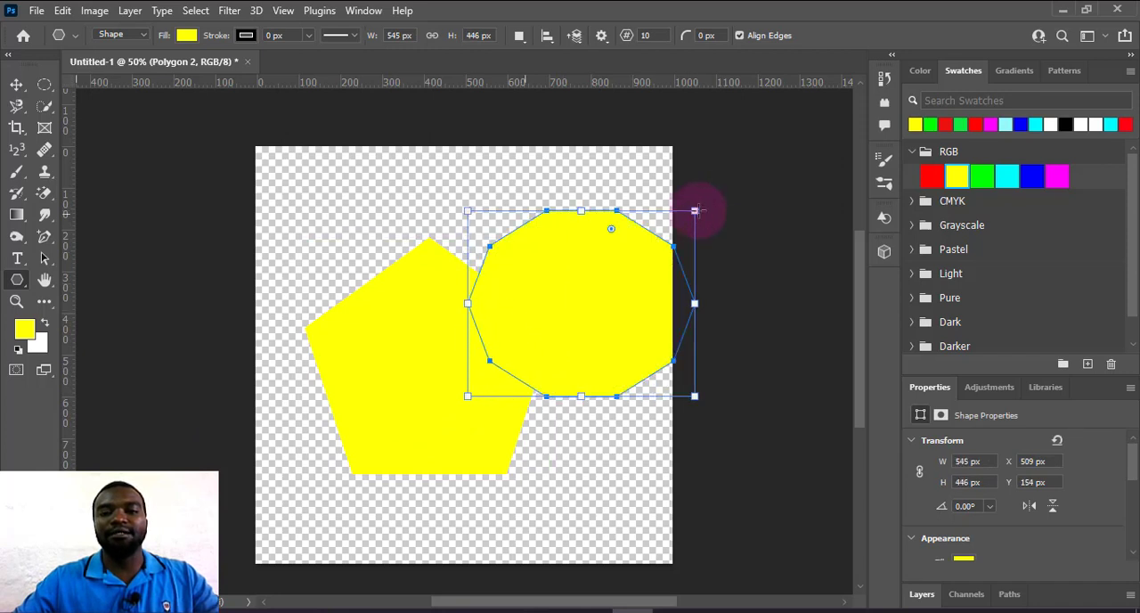
click(1027, 175)
click(16, 84)
click(568, 299)
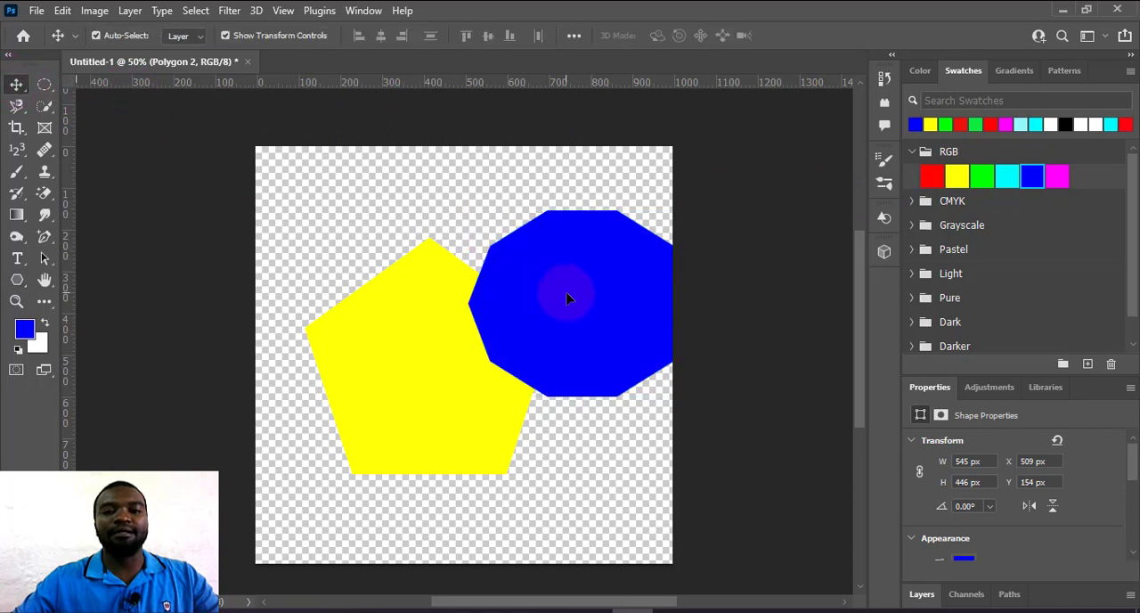
drag(568, 298, 617, 215)
Move the yellow pentagon to the canvas's lower-left corner, at about X -144 px, Y 608 px, and delete it.
click(357, 392)
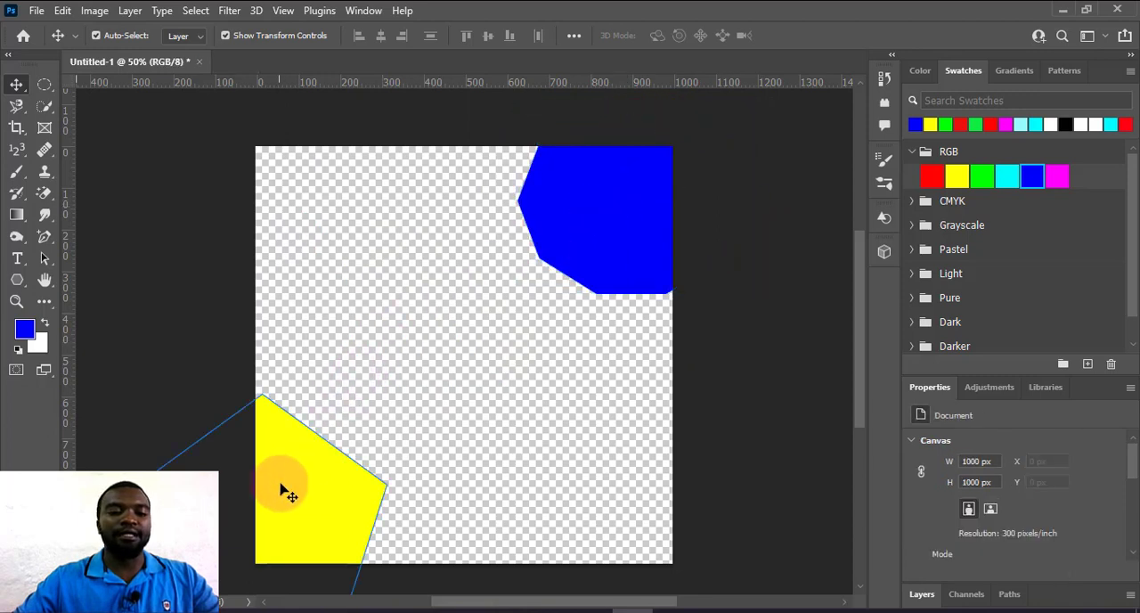
drag(284, 490, 452, 472)
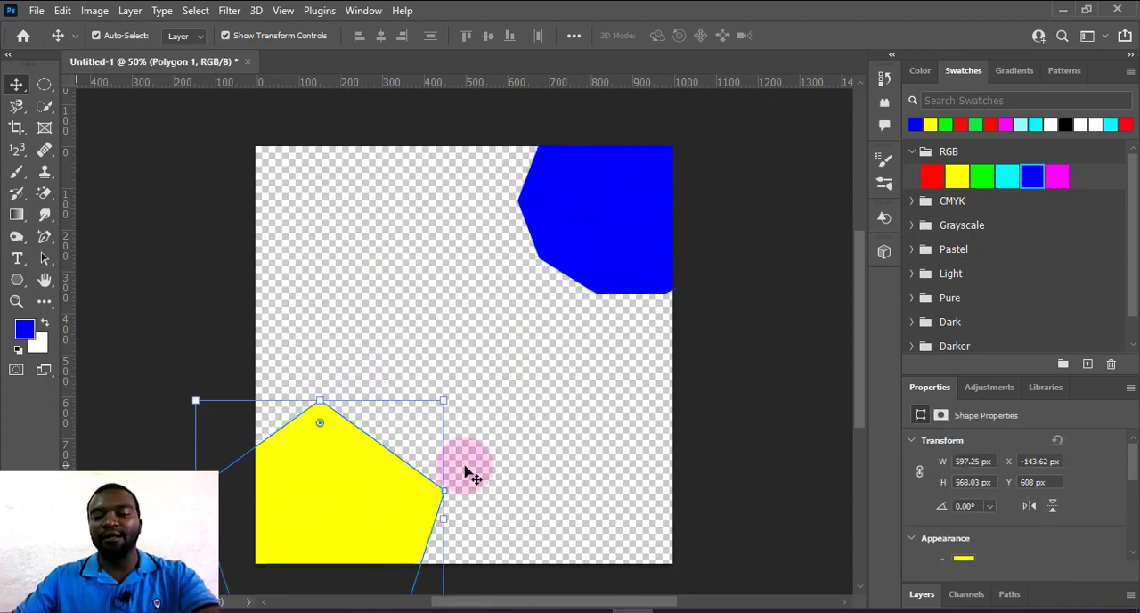
key(Delete)
Draw a blue line about 931 px long and 1 px thick across the canvas and move it up to about X 35 px, Y 458 px.
click(18, 281)
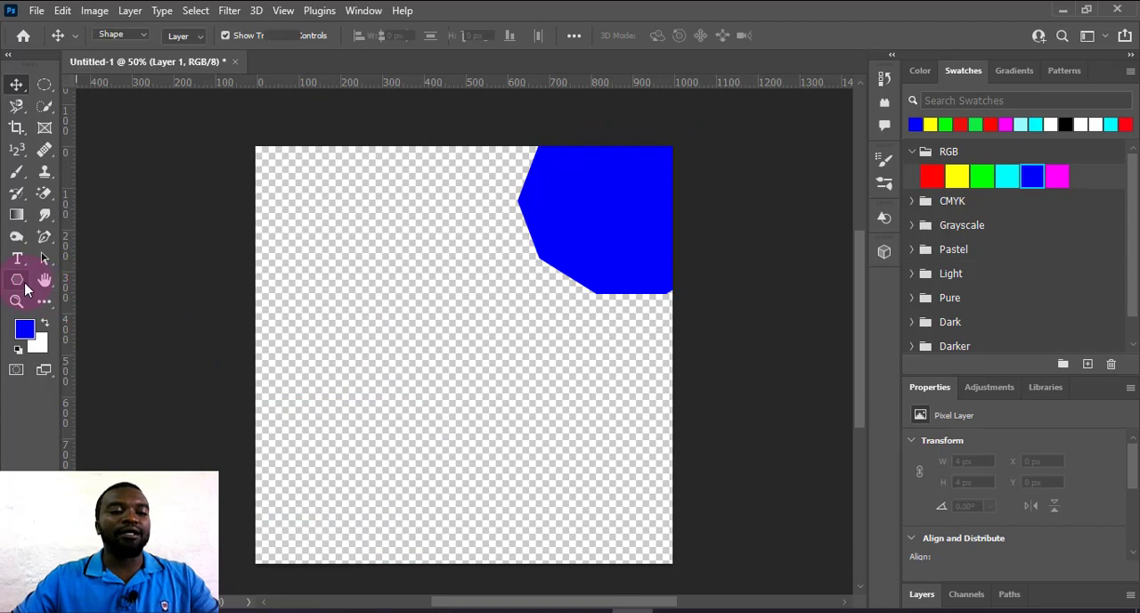
right_click(25, 283)
click(183, 357)
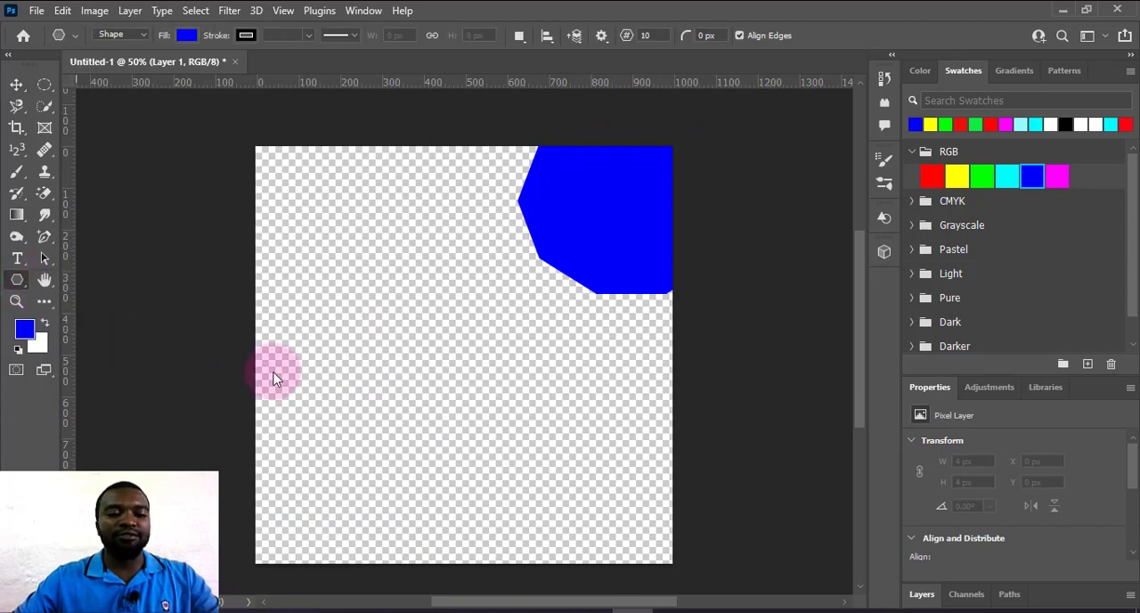
key(shift+u)
drag(273, 372, 660, 388)
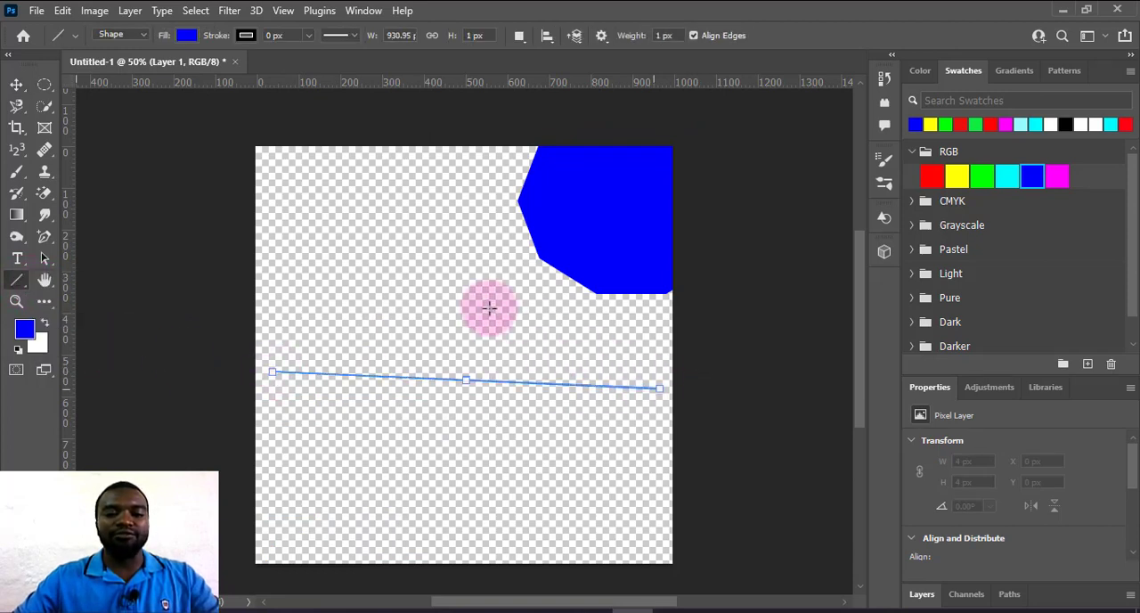
click(17, 85)
drag(367, 335, 423, 340)
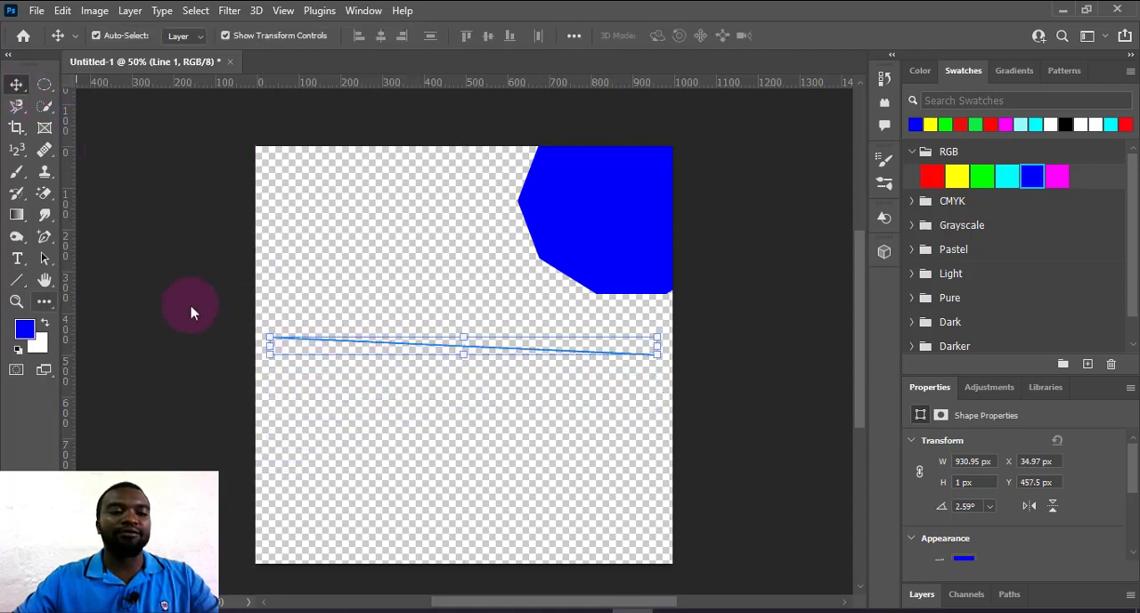
Draw a blue lion about 379 × 388 px in the upper-left part of the canvas, using the Wild Animals custom shapes.
click(17, 280)
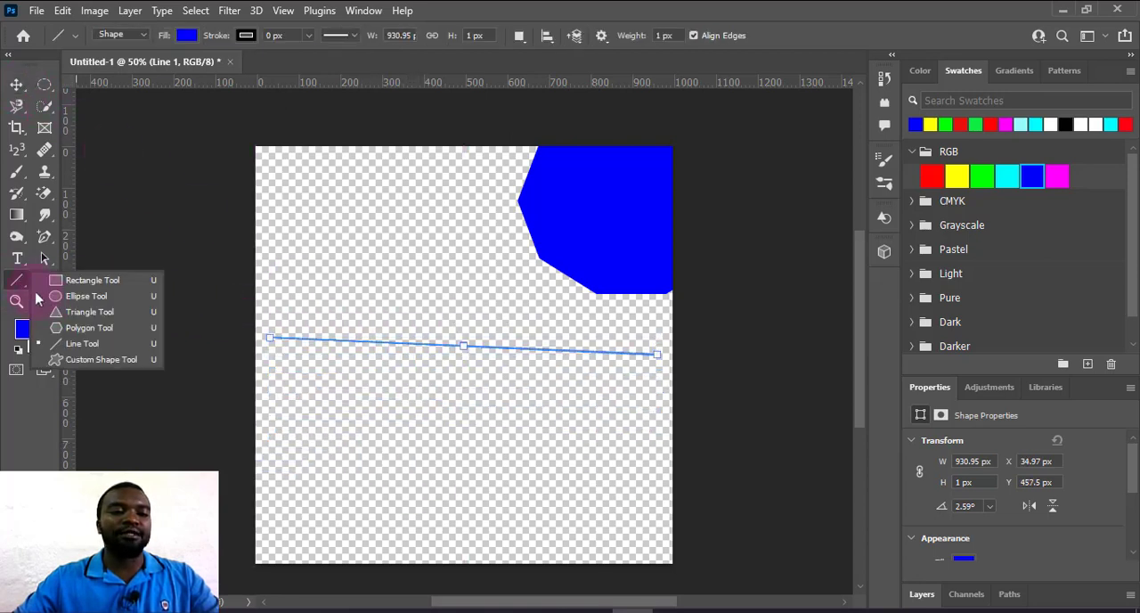
click(101, 361)
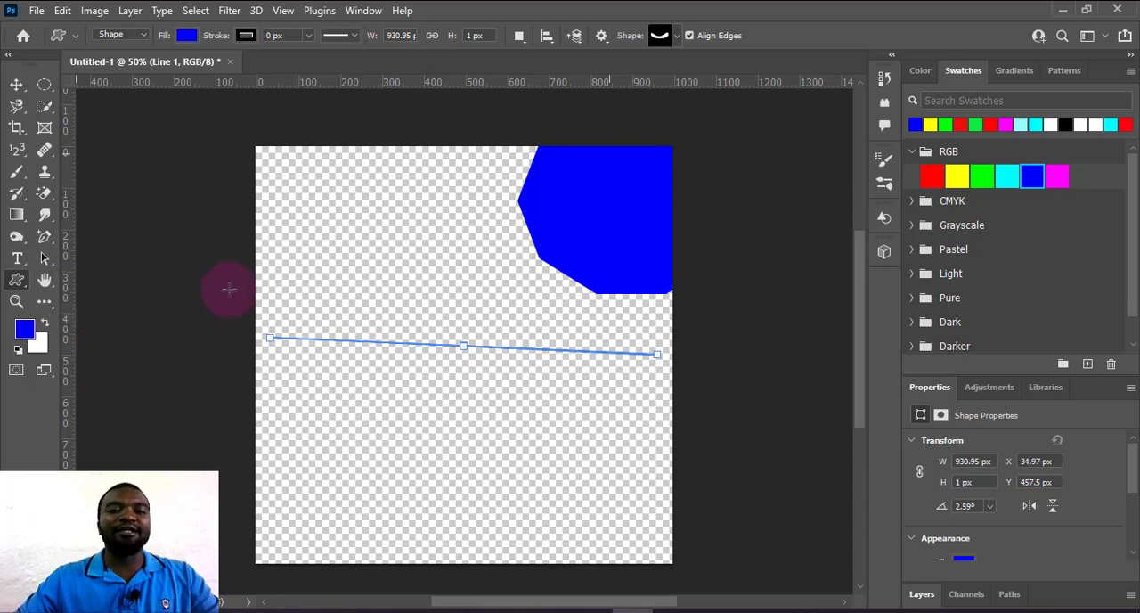
click(674, 35)
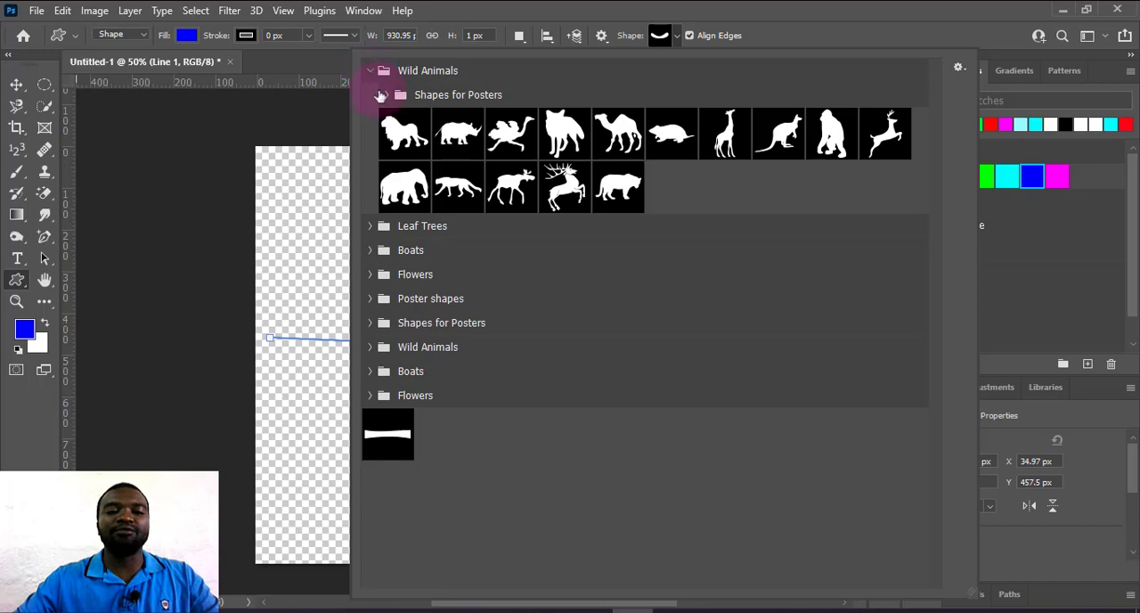
drag(289, 194, 447, 359)
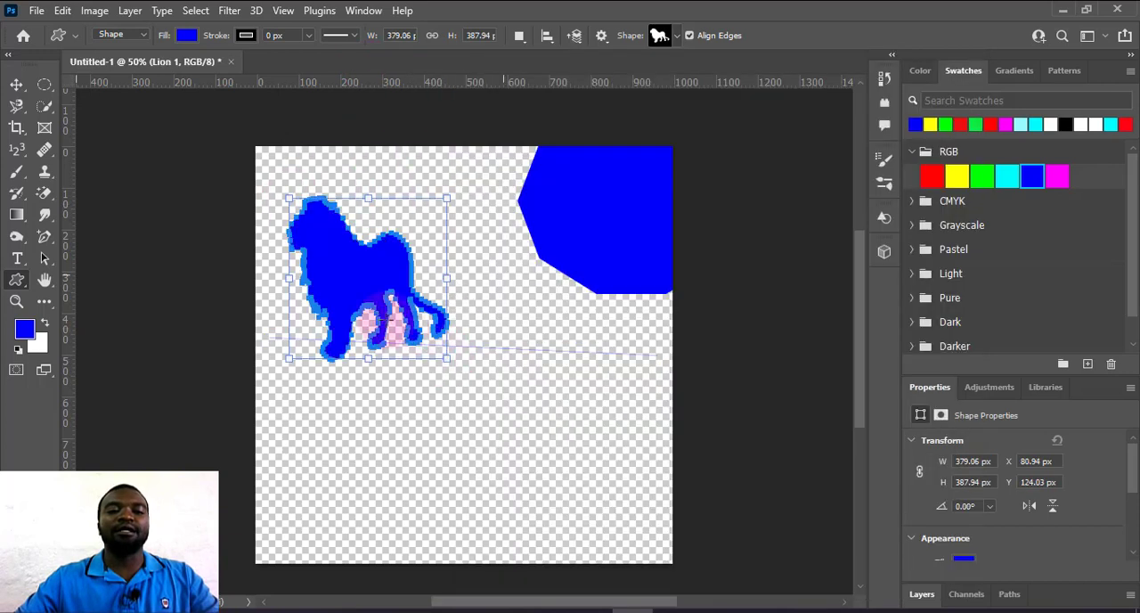
click(17, 85)
Draw the curved banner custom shape, about 739 × 260 px, in blue along the lower part of the canvas.
right_click(21, 284)
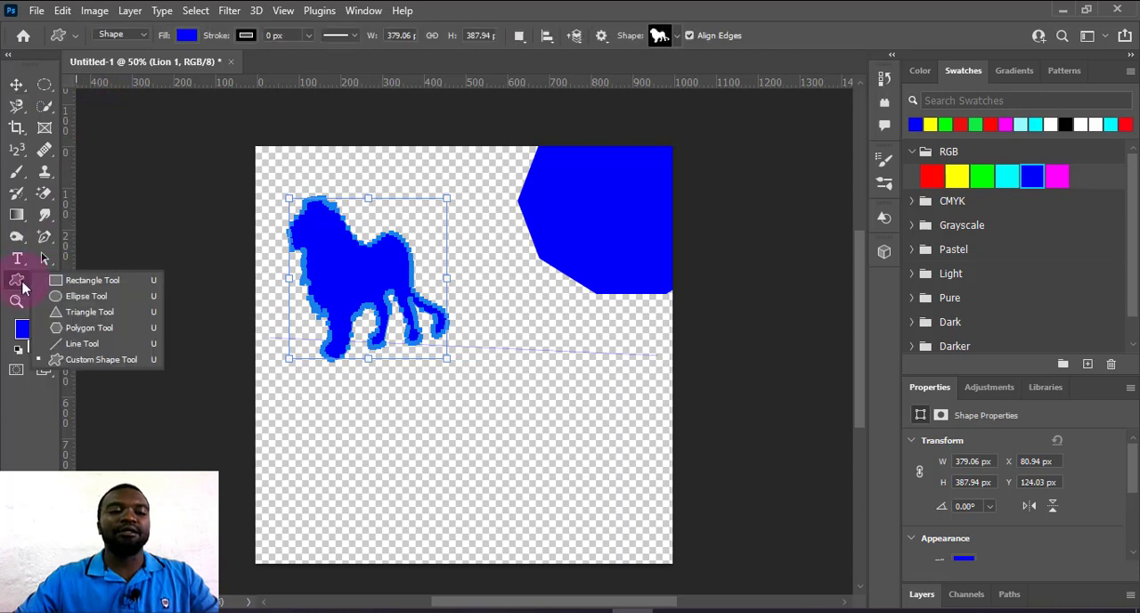
click(53, 362)
click(673, 37)
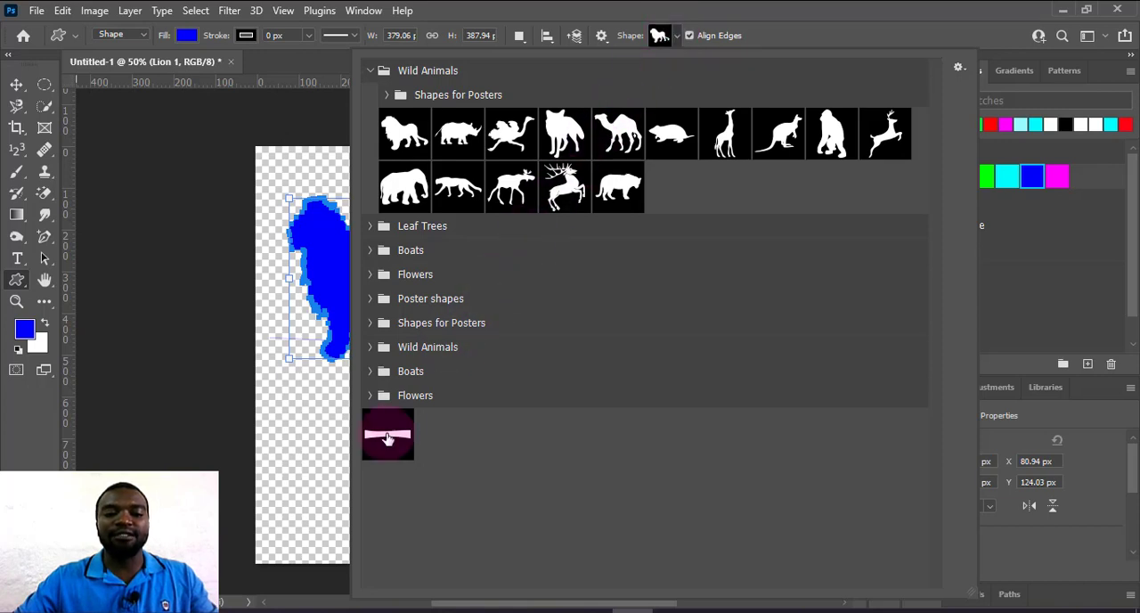
drag(285, 438, 595, 541)
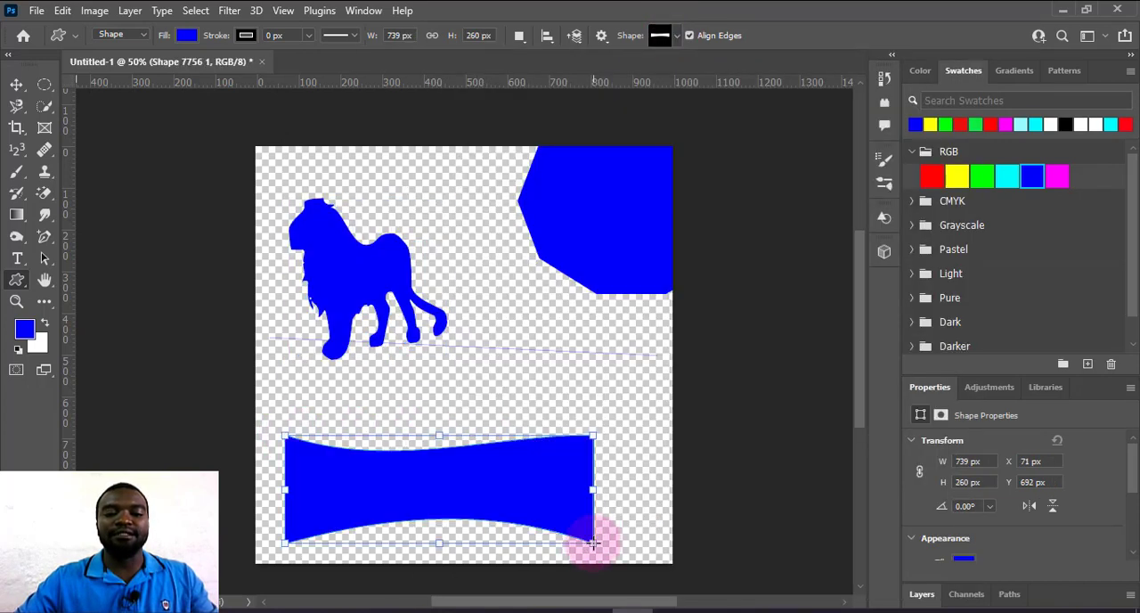
Delete the blue ten-sided polygon, the lion and the curved banner from the canvas.
click(16, 84)
click(656, 218)
key(Delete)
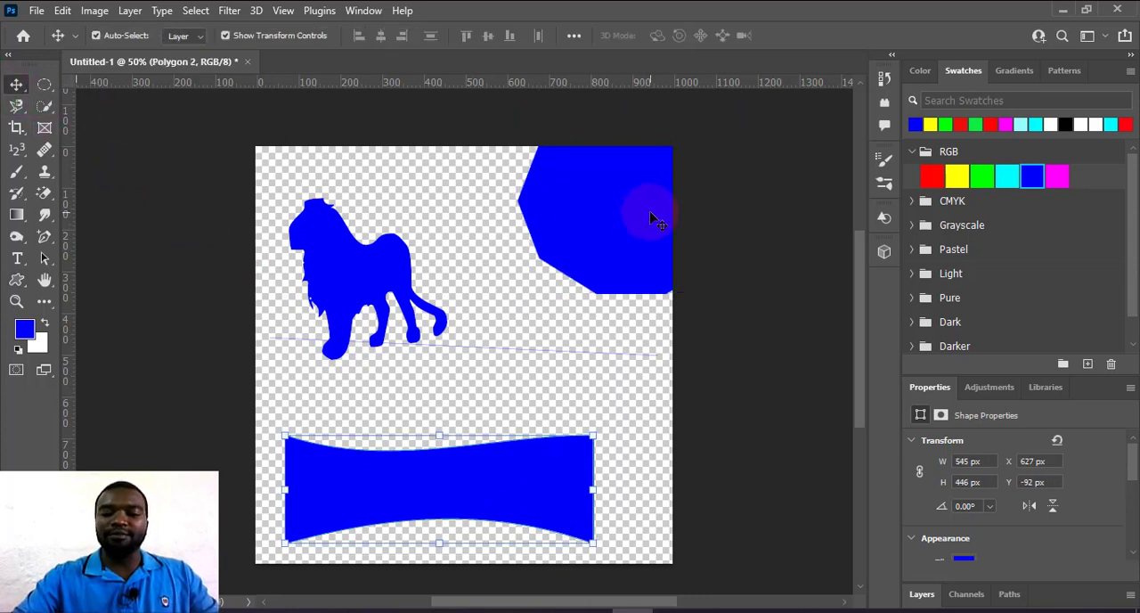
click(314, 269)
key(Delete)
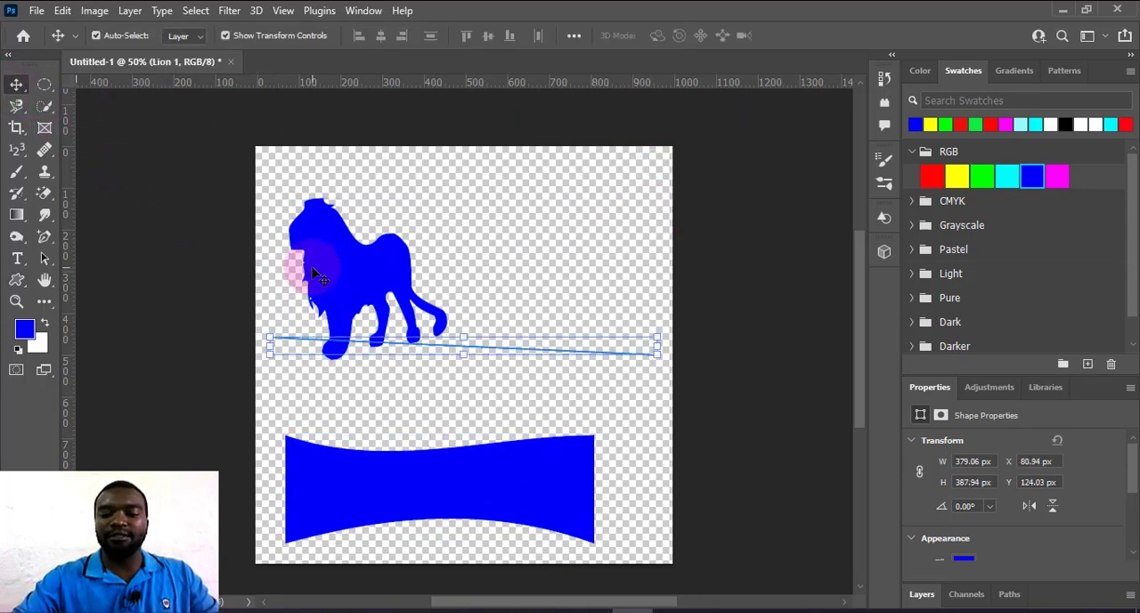
click(472, 468)
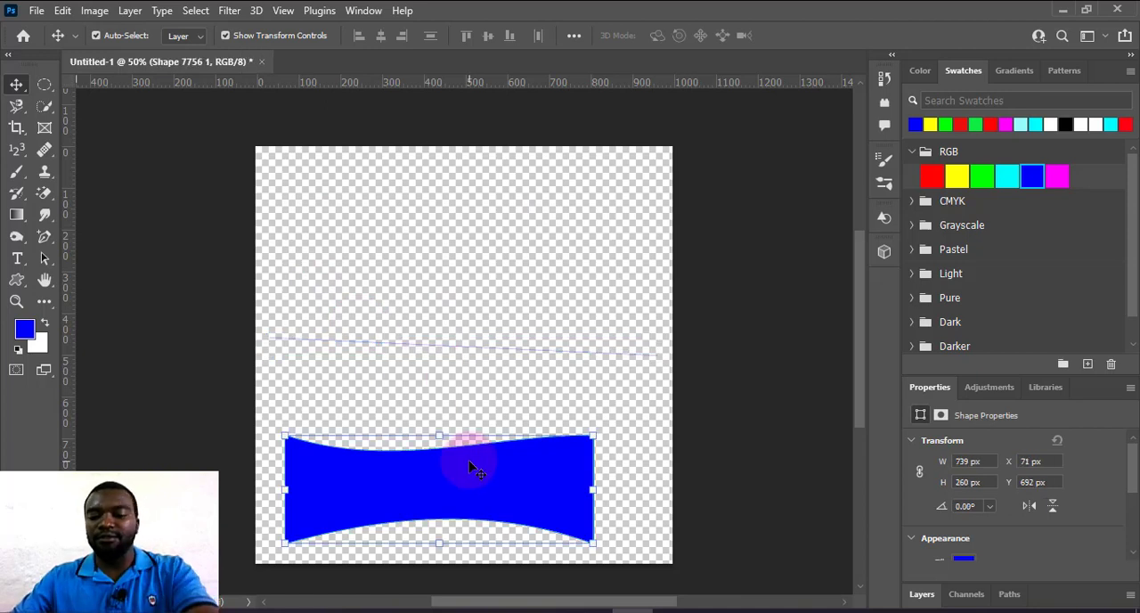
key(Delete)
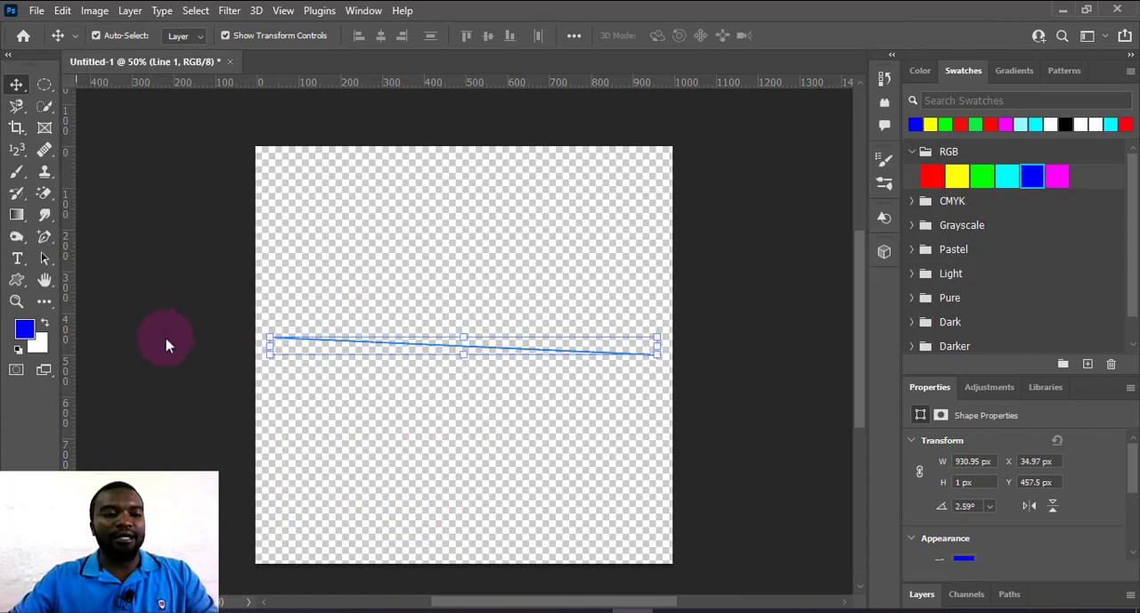
Draw a blue rectangle about 993 × 248 px across the lower part of the canvas.
click(16, 280)
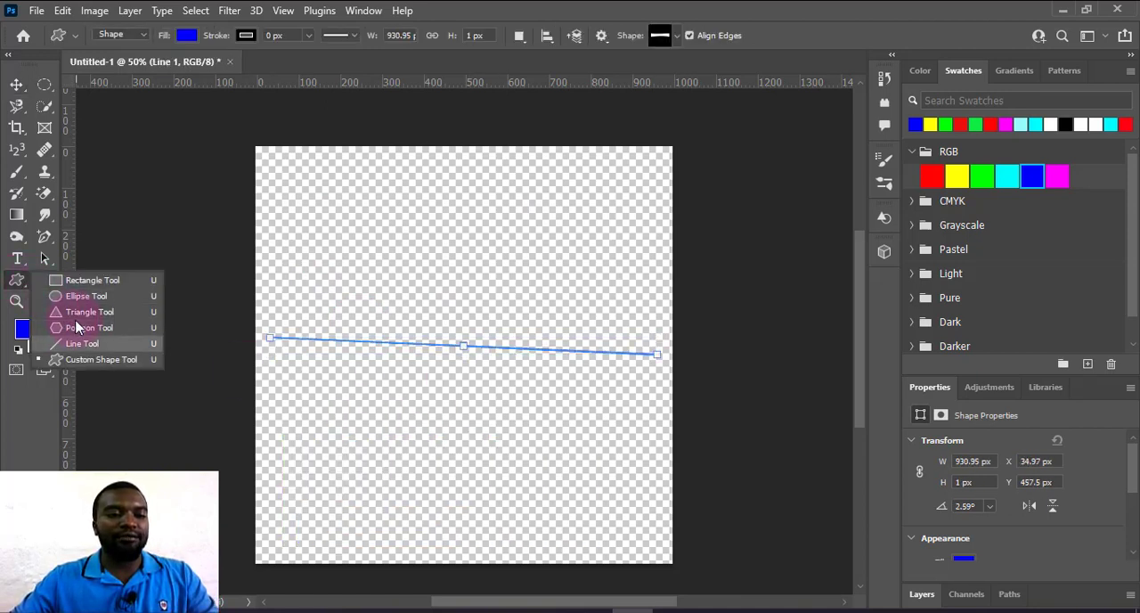
click(76, 280)
drag(259, 411, 673, 515)
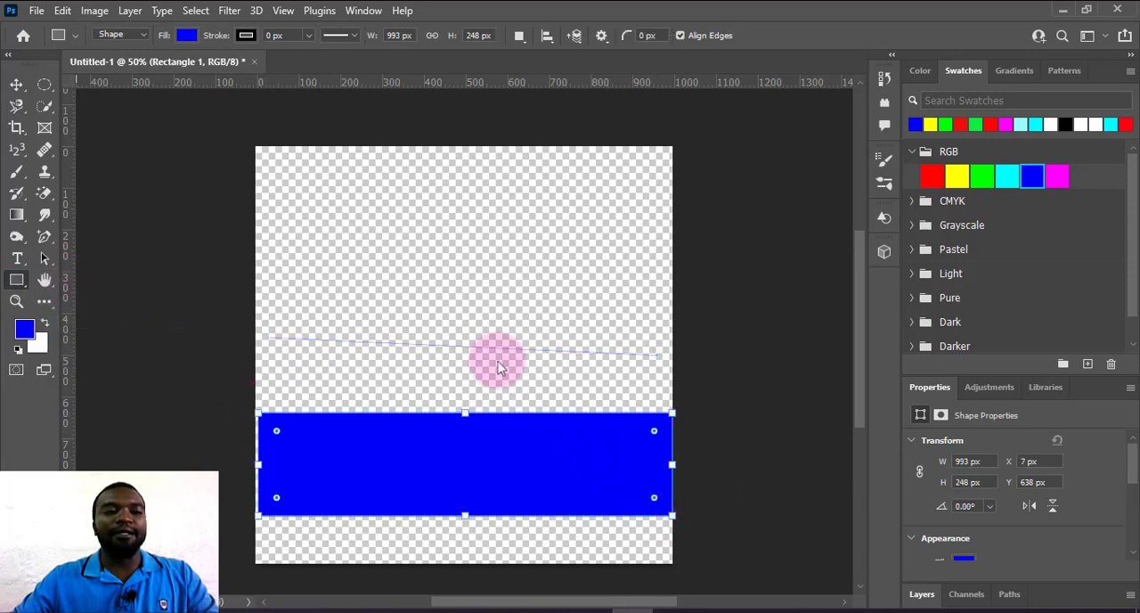
Warp the blue rectangle so its upper edge dips into a wave left of the middle, and apply the warp.
click(144, 39)
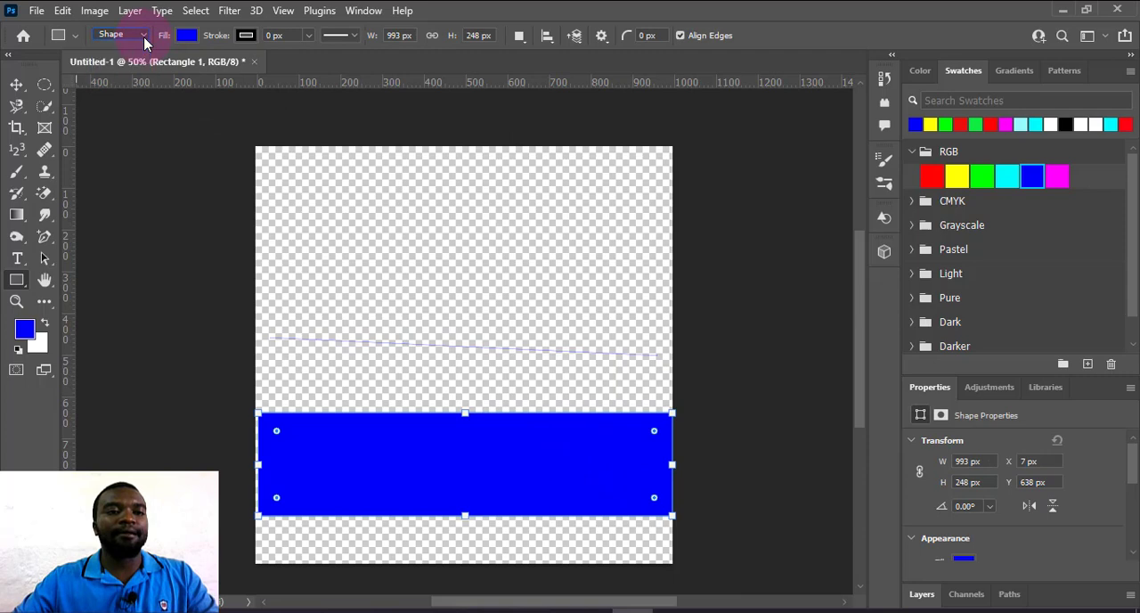
click(62, 11)
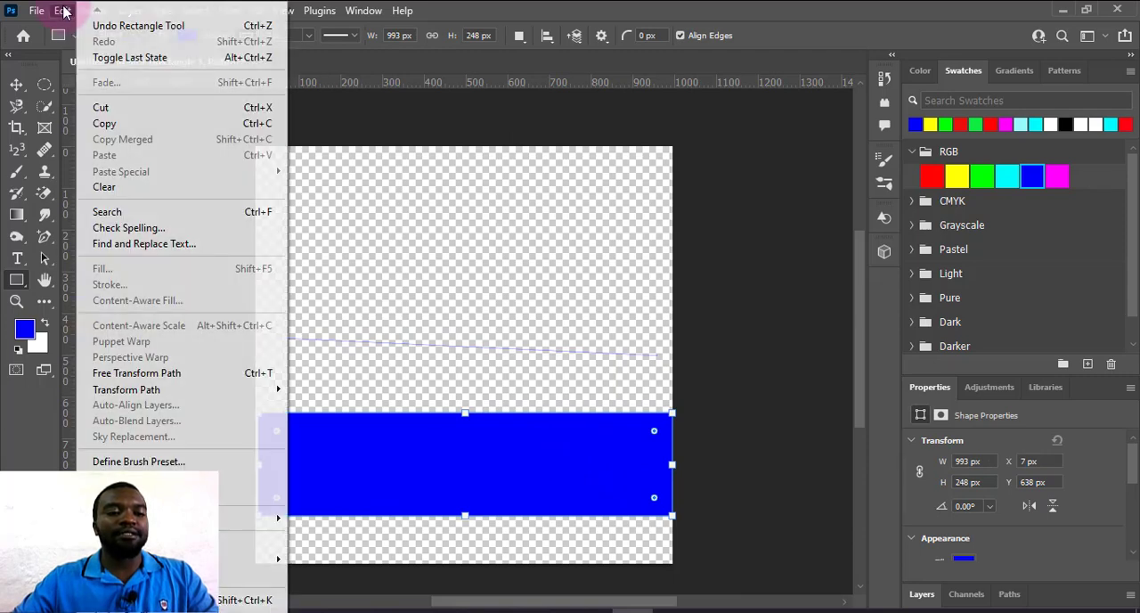
mouse_move(173, 389)
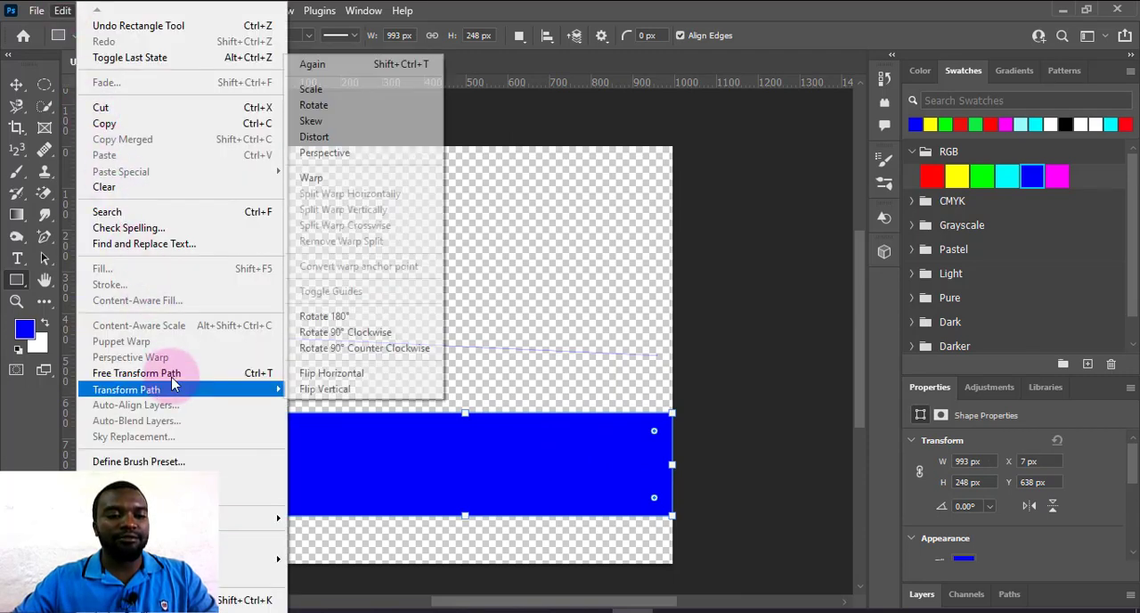
click(335, 179)
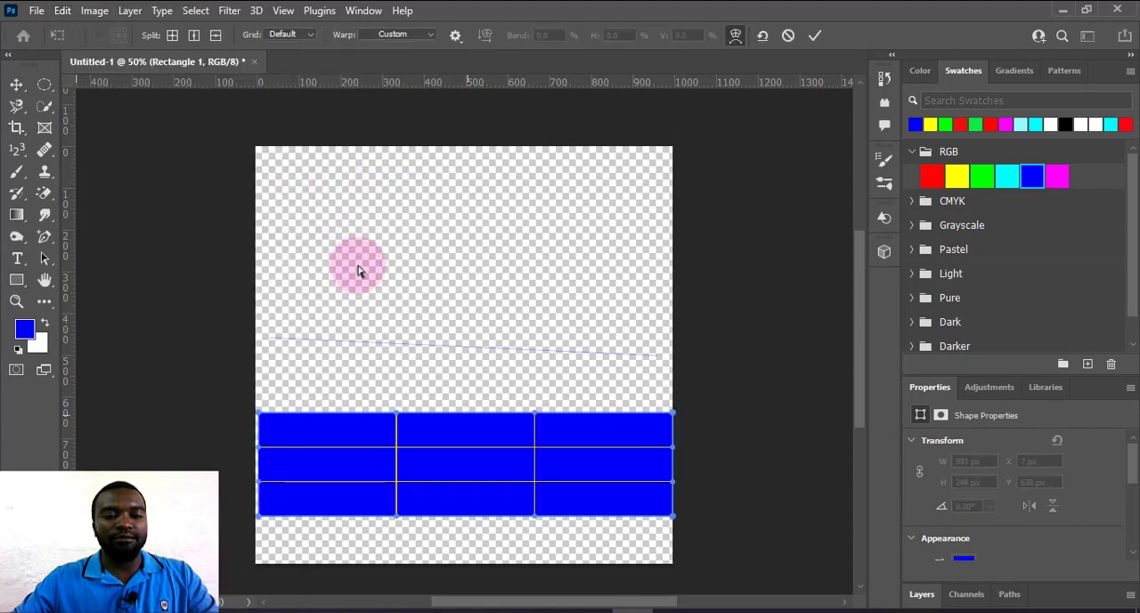
drag(397, 415, 437, 555)
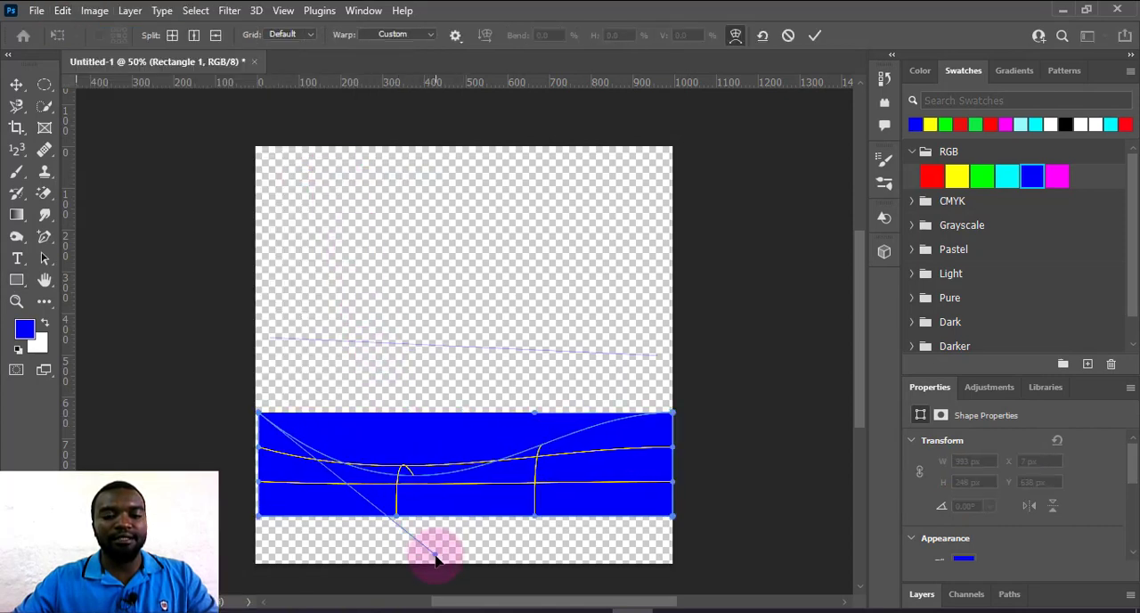
click(815, 37)
click(526, 244)
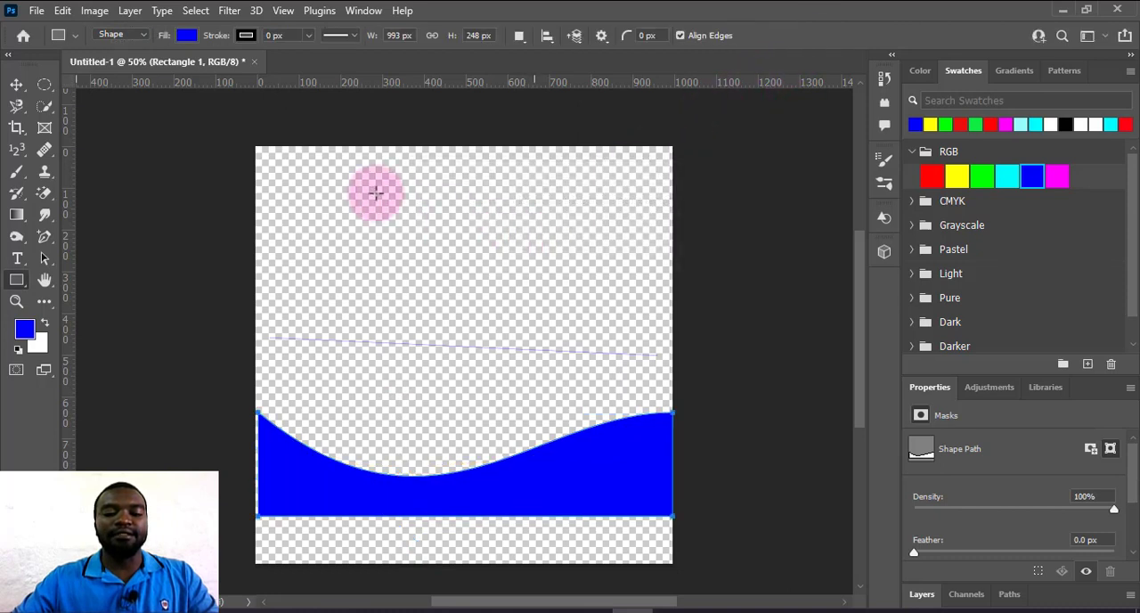
Move the blue wave shape down to the canvas's lower edge and widen it to about 106% so it overlaps both sides.
click(16, 83)
drag(477, 486, 488, 547)
drag(278, 580, 247, 577)
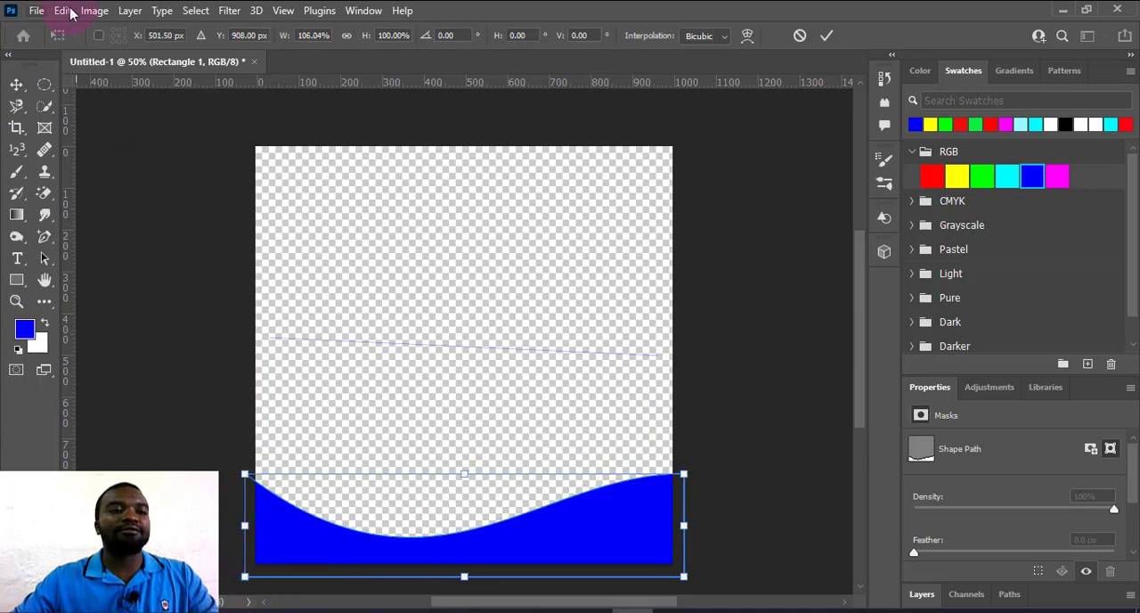
click(72, 13)
click(36, 11)
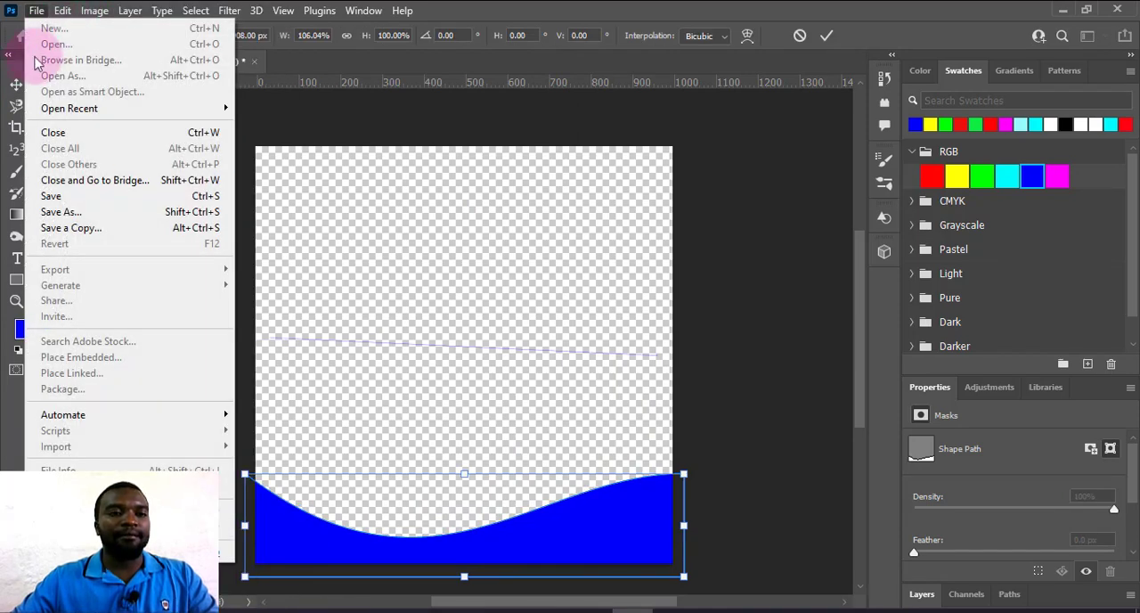
click(18, 85)
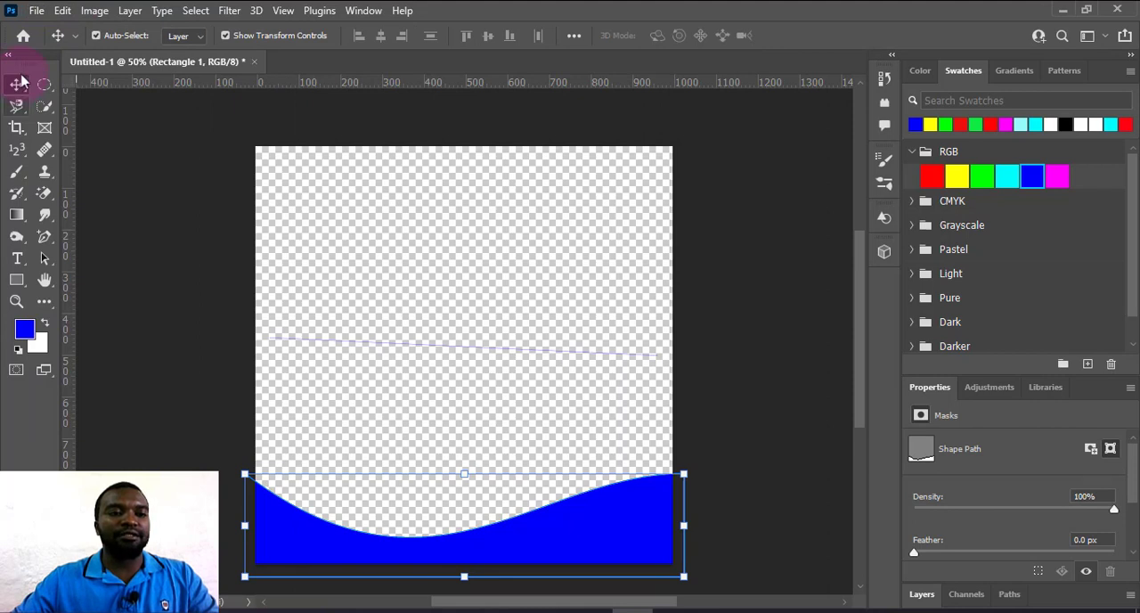
Define the blue wave as a custom shape named shappa2.
click(61, 11)
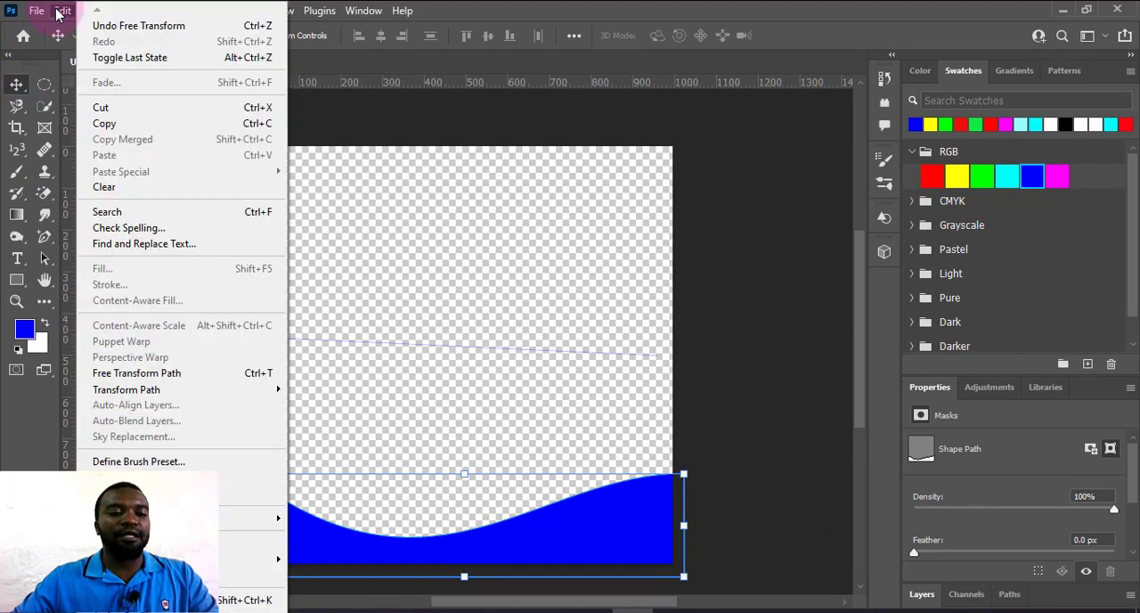
click(178, 493)
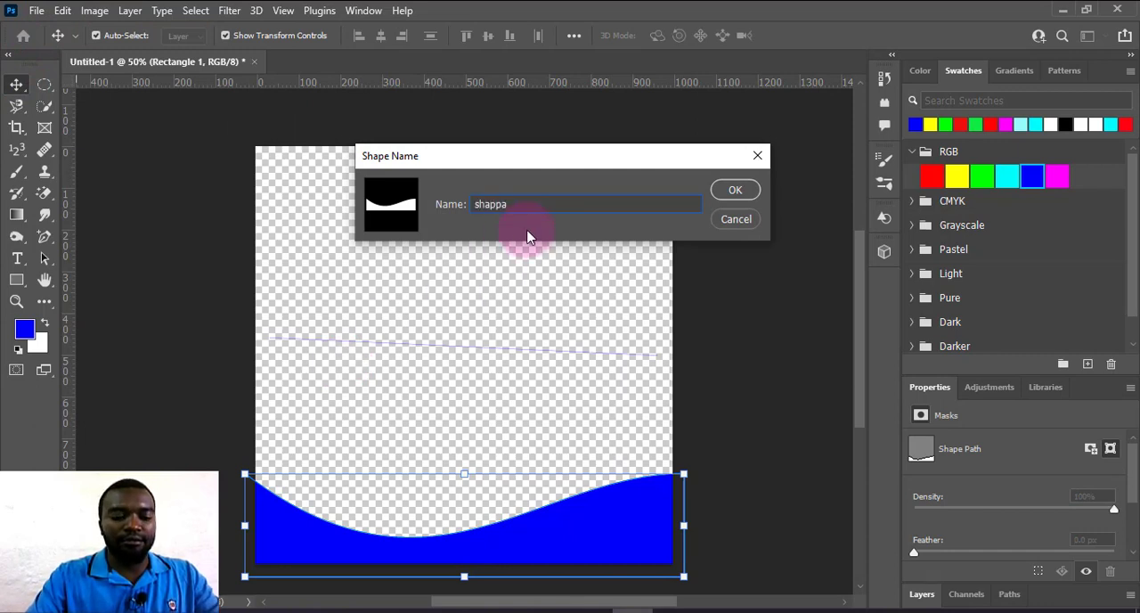
key(Return)
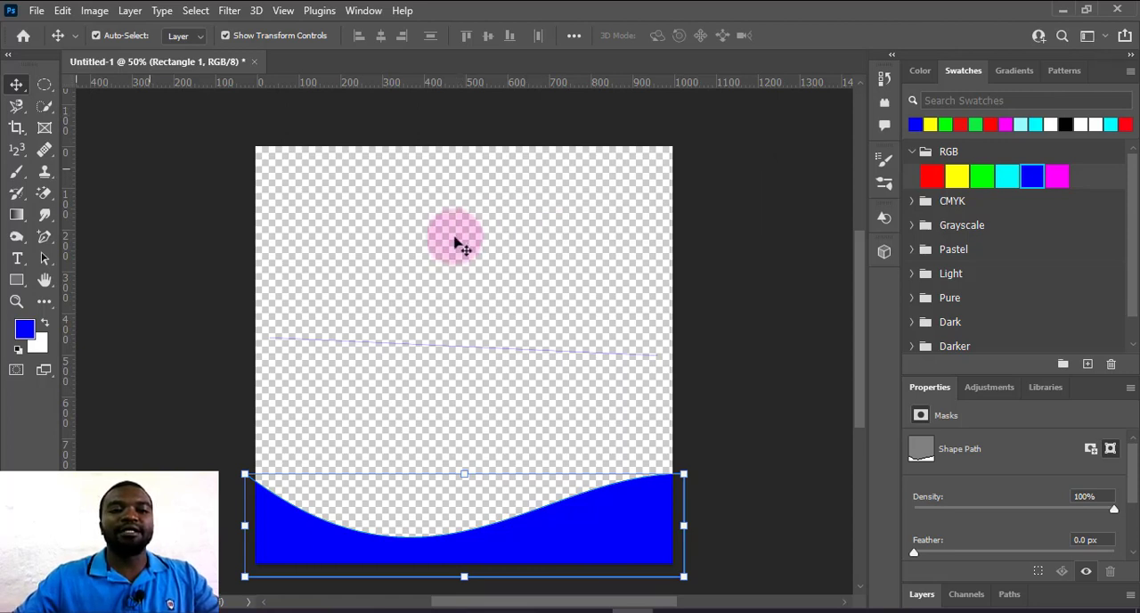
Draw the saved shappa2 custom shape, about 737 × 310 px, in the upper part of the canvas and recolor it magenta.
right_click(22, 286)
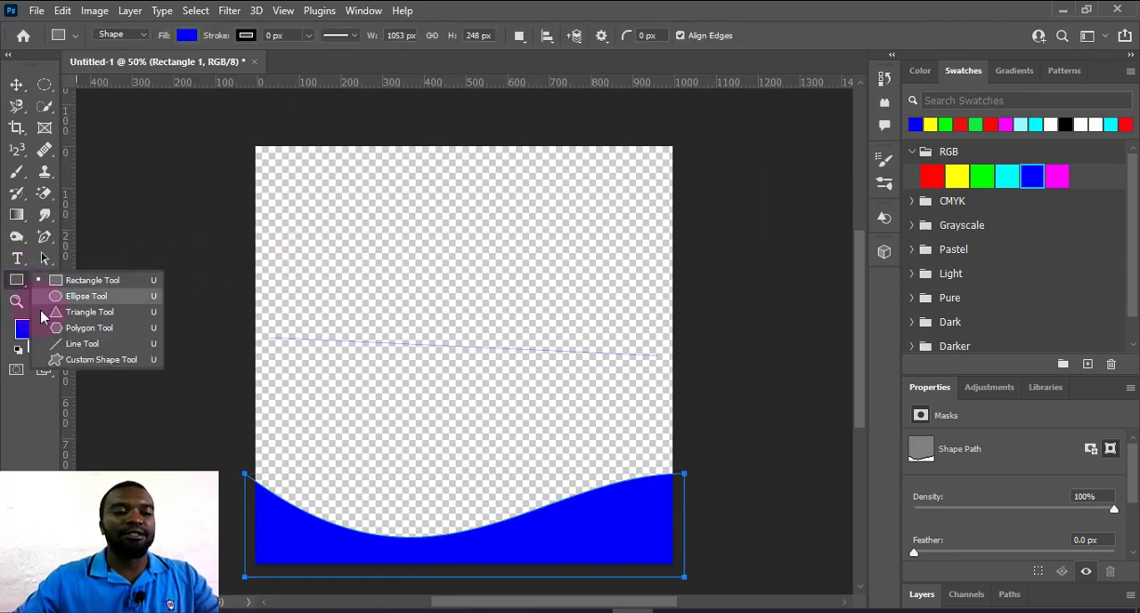
click(89, 362)
click(682, 35)
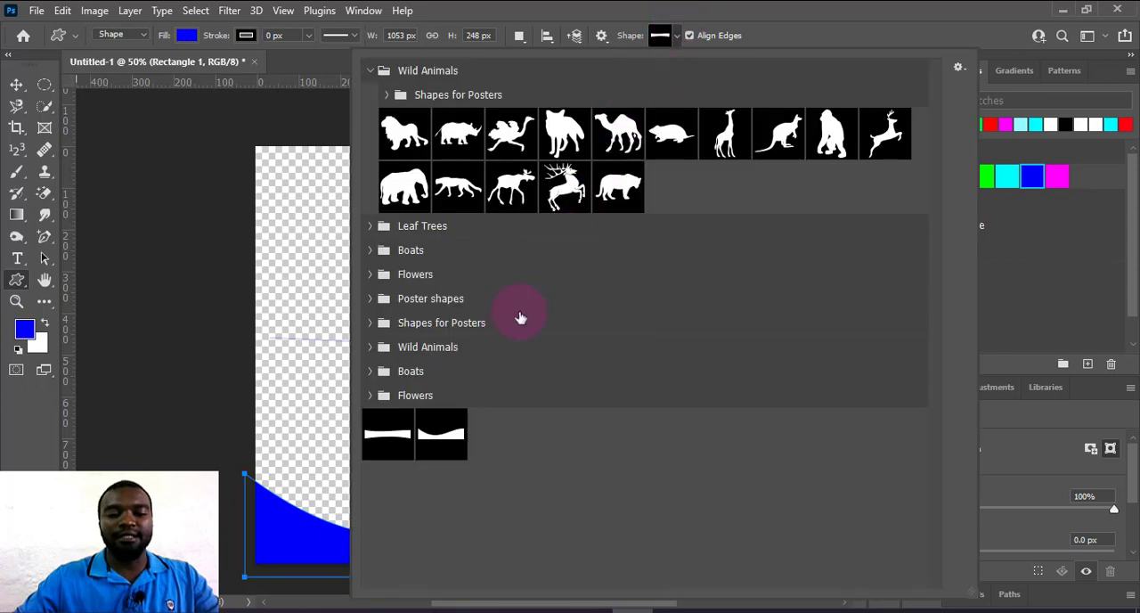
click(445, 450)
click(285, 210)
drag(276, 192, 584, 320)
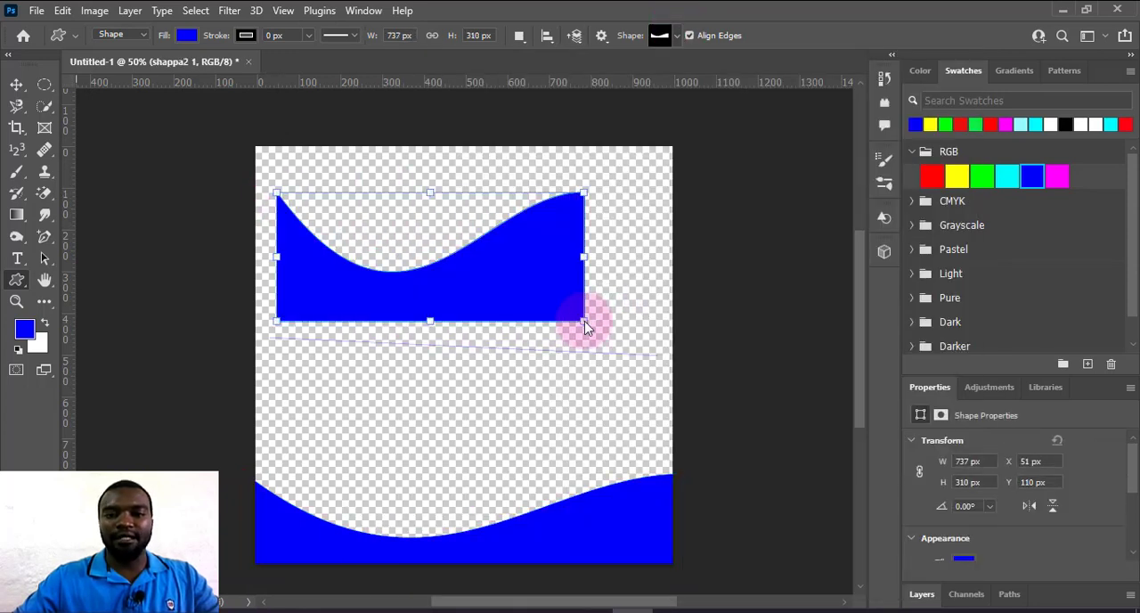
click(1060, 174)
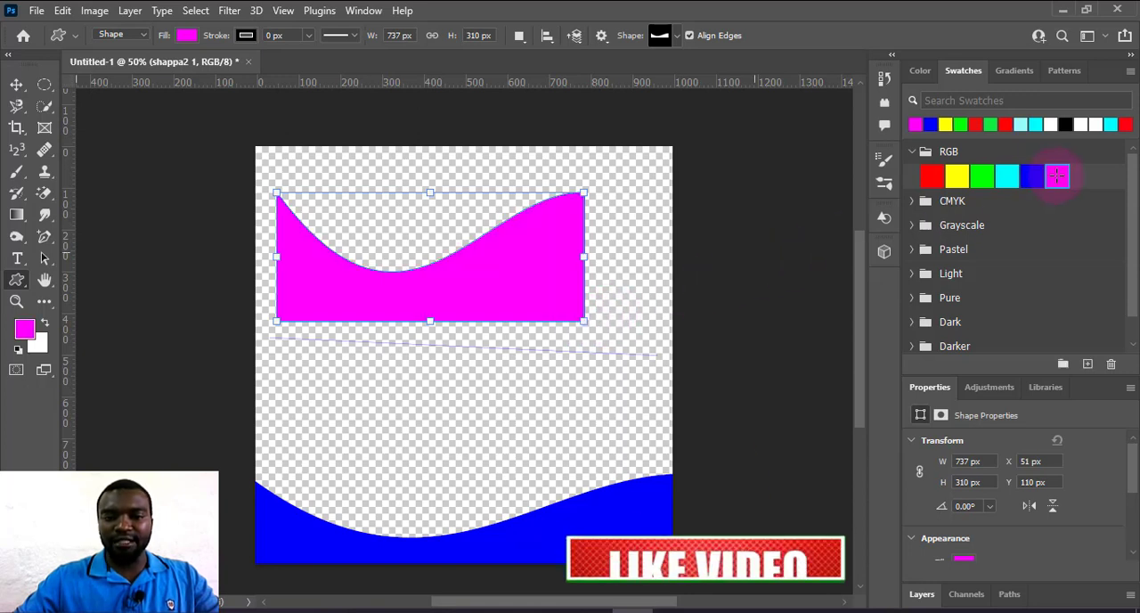